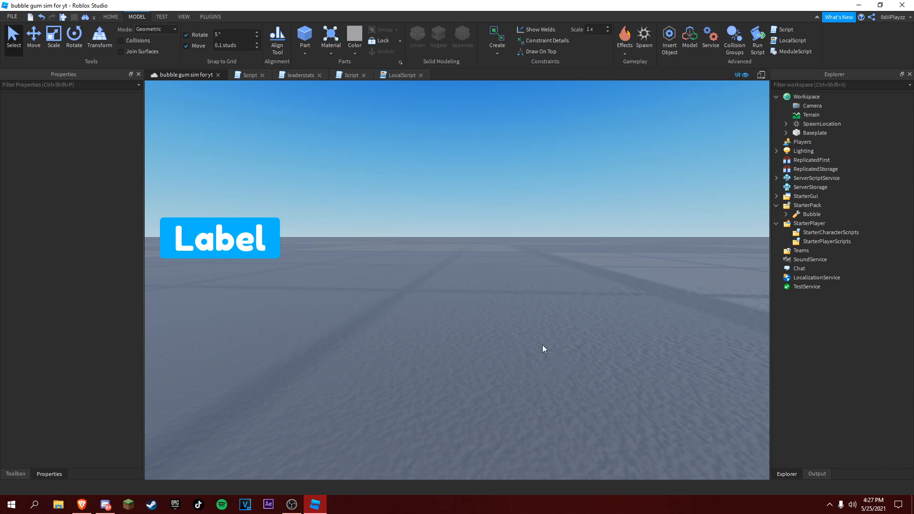
# Playtest the game, inspect the character's Humanoid properties, then stop the test
pyautogui.moveTo(552, 351); pyautogui.dragTo(542, 328, button='right')
pyautogui.moveTo(530, 315); pyautogui.dragTo(263, 445)
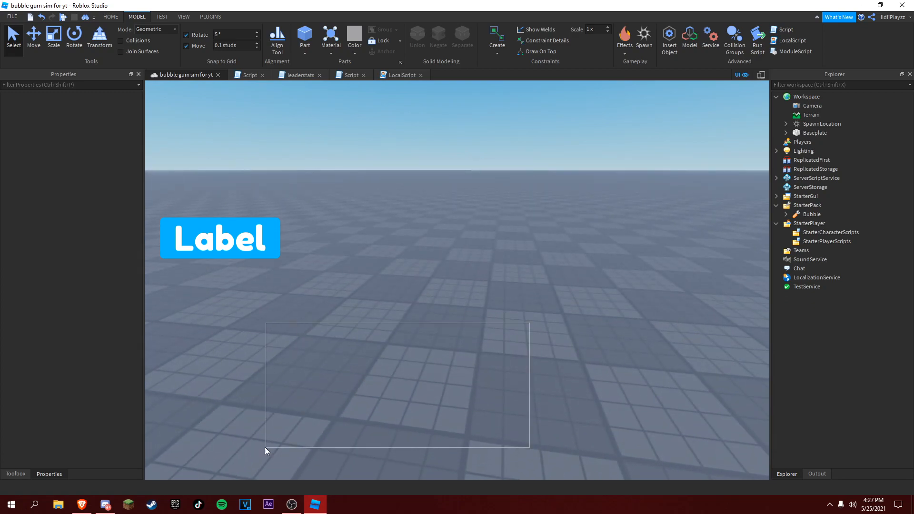
pyautogui.moveTo(262, 444); pyautogui.dragTo(337, 437, button='right')
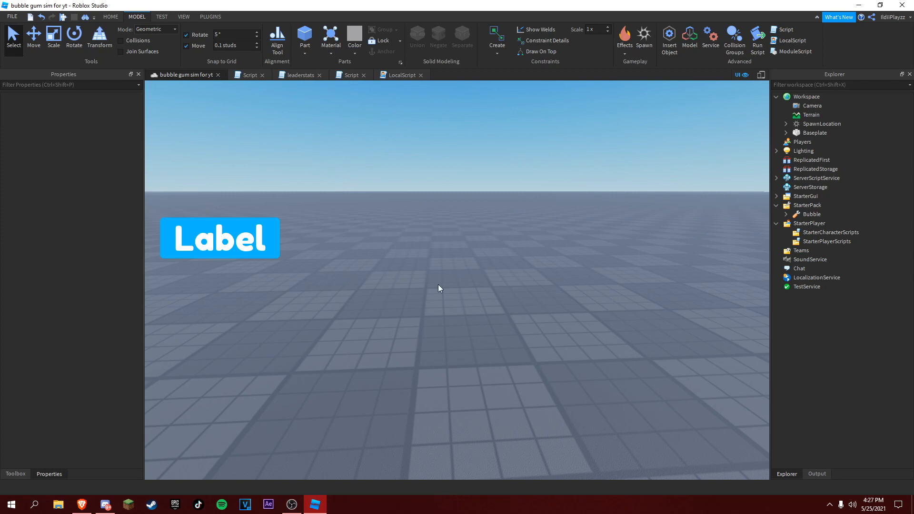
pyautogui.moveTo(274, 197); pyautogui.dragTo(516, 229, button='right')
pyautogui.click(110, 17)
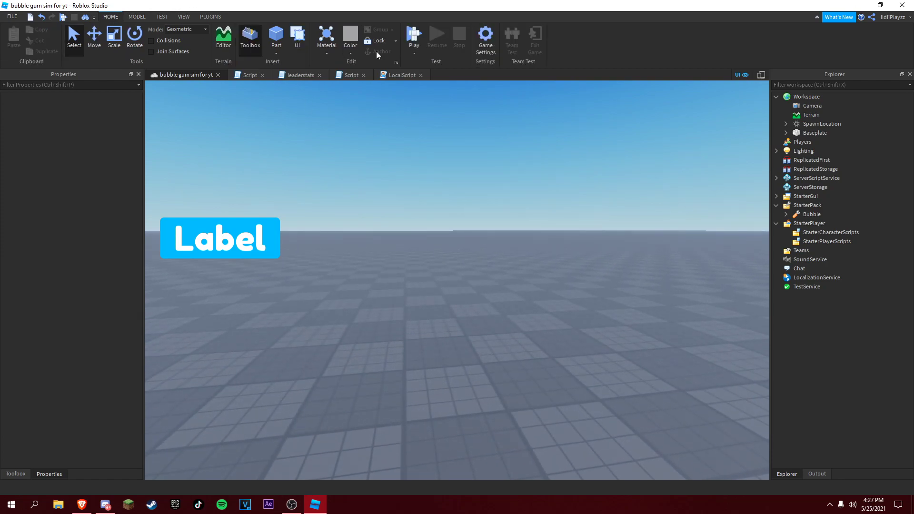
pyautogui.click(410, 35)
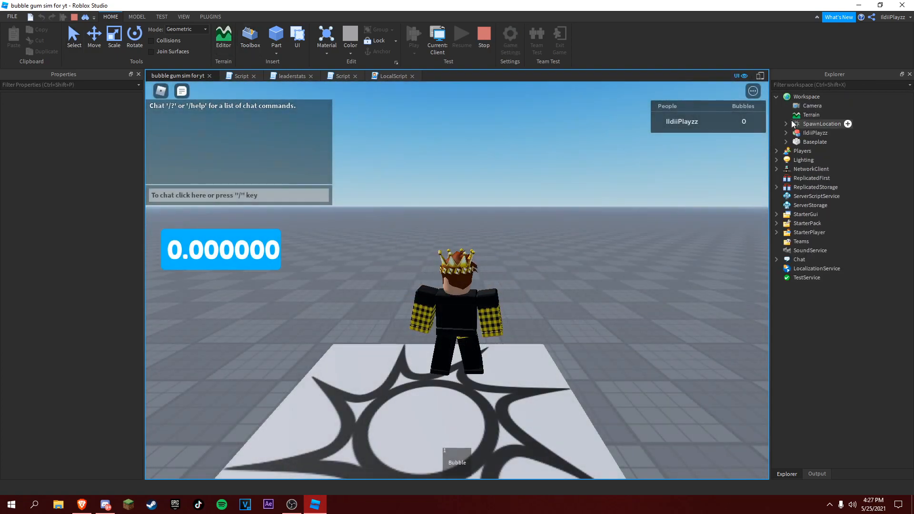
pyautogui.click(787, 133)
pyautogui.click(815, 187)
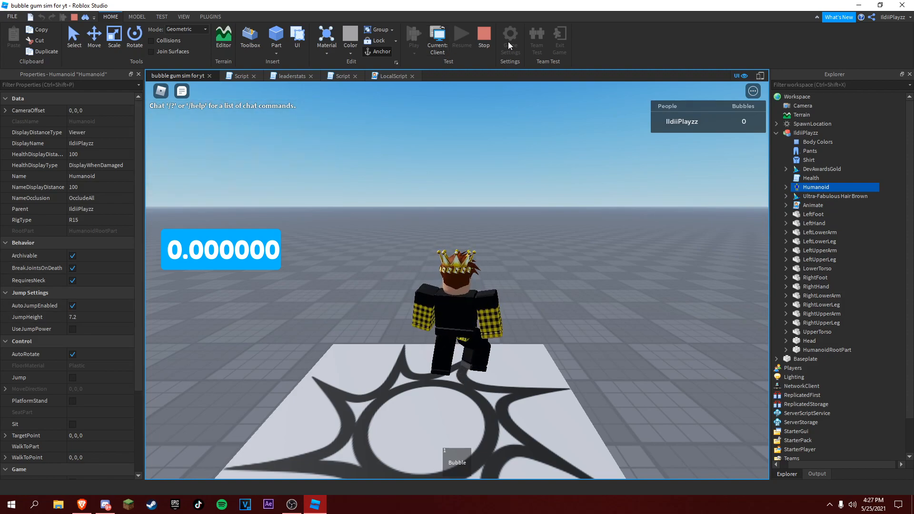
pyautogui.click(487, 33)
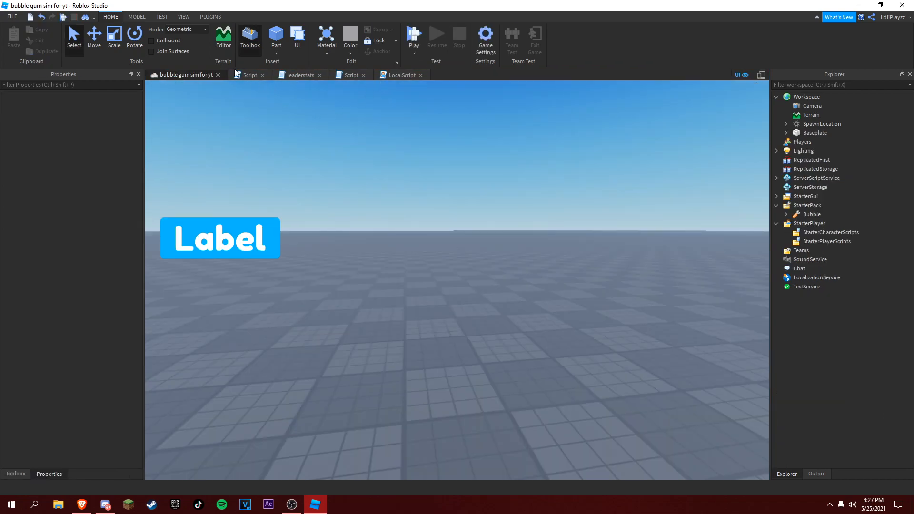
# Close the open script editors and bring the leaderstats script up for editing
pyautogui.click(262, 75)
pyautogui.click(262, 76)
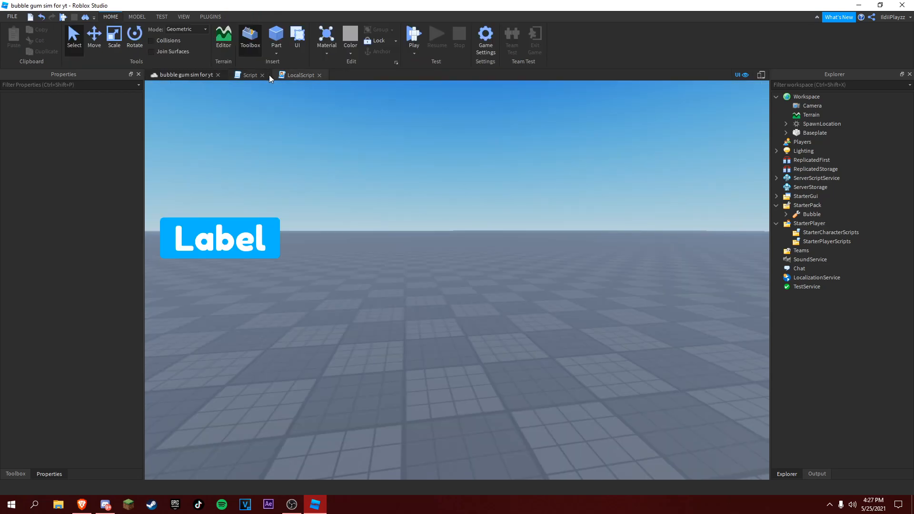
pyautogui.click(262, 76)
pyautogui.click(265, 75)
pyautogui.click(778, 178)
pyautogui.doubleClick(817, 187)
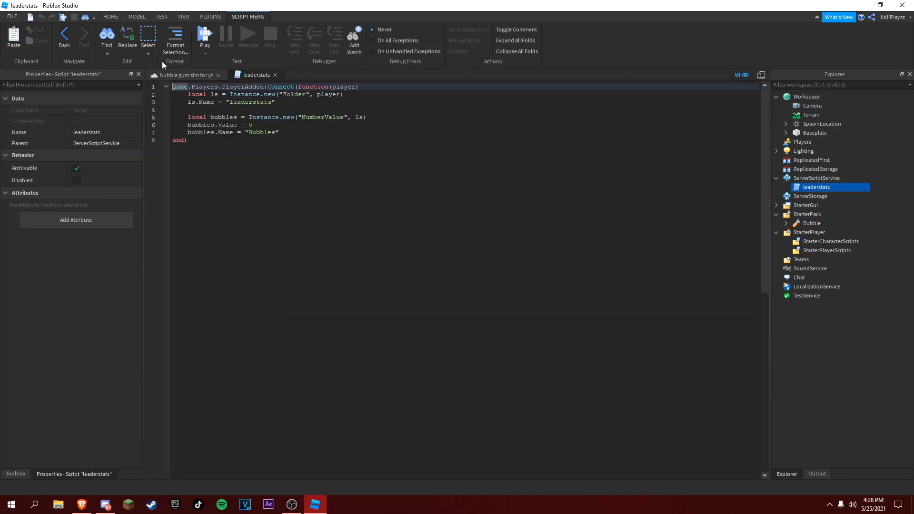
# Duplicate the three-line Bubbles NumberValue block directly below itself
pyautogui.moveTo(187, 140); pyautogui.dragTo(187, 117)
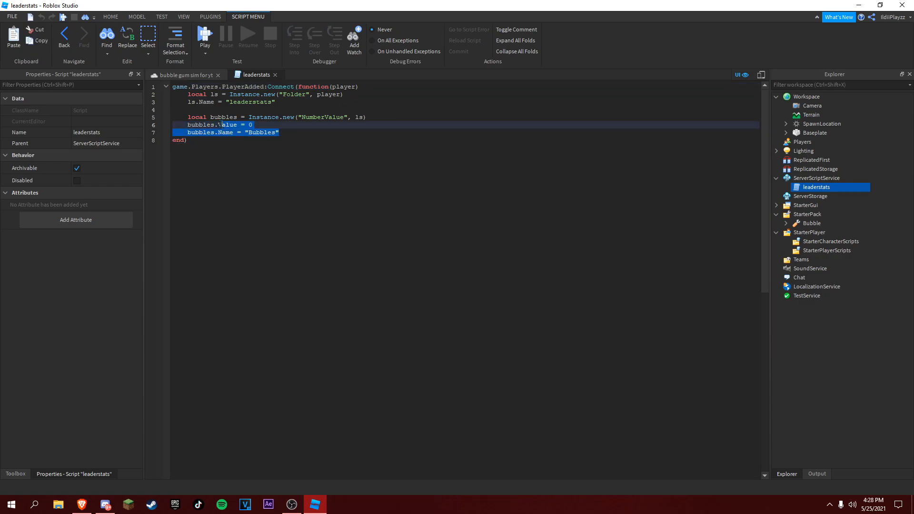
pyautogui.hotkey('ctrl', 'c')
pyautogui.click(281, 132)
pyautogui.press('Return')
pyautogui.press('Return')
pyautogui.hotkey('ctrl', 'v')
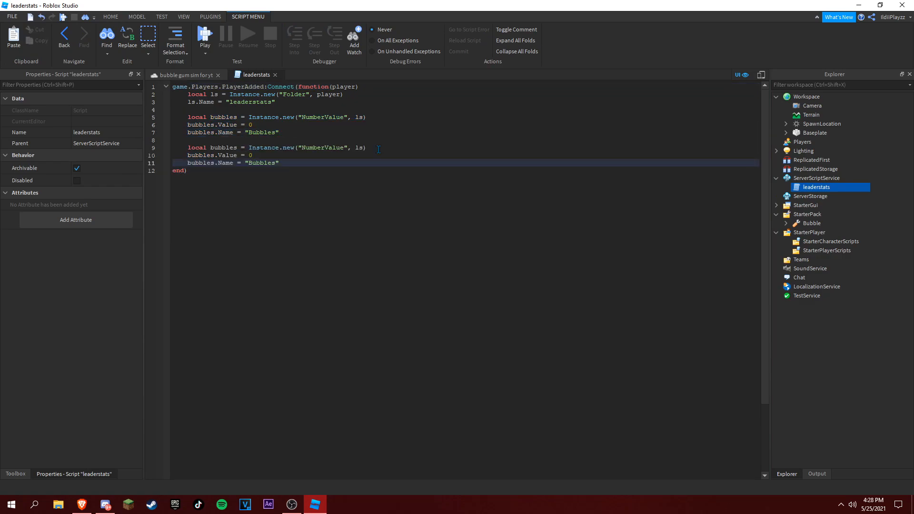
# Rename the copy to a coins value with Name "Coins" starting at 0
pyautogui.doubleClick(223, 148)
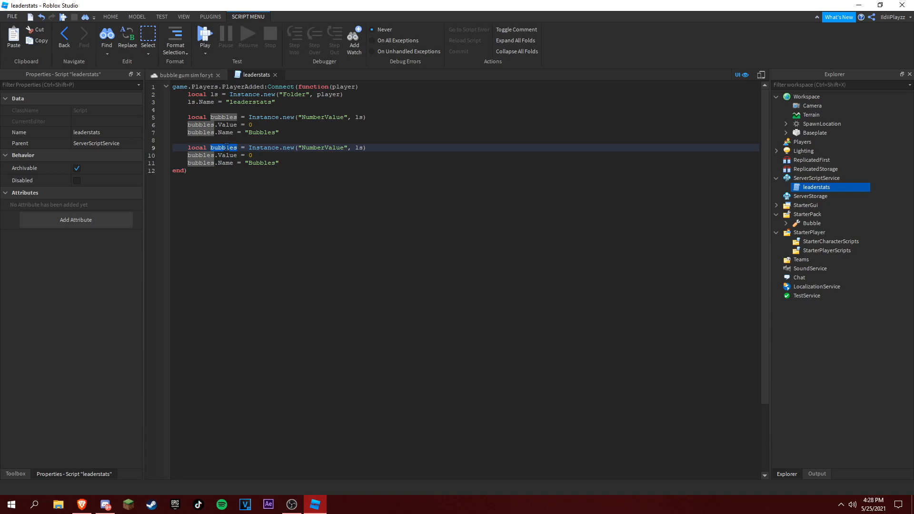
pyautogui.write('coins')
pyautogui.doubleClick(200, 156)
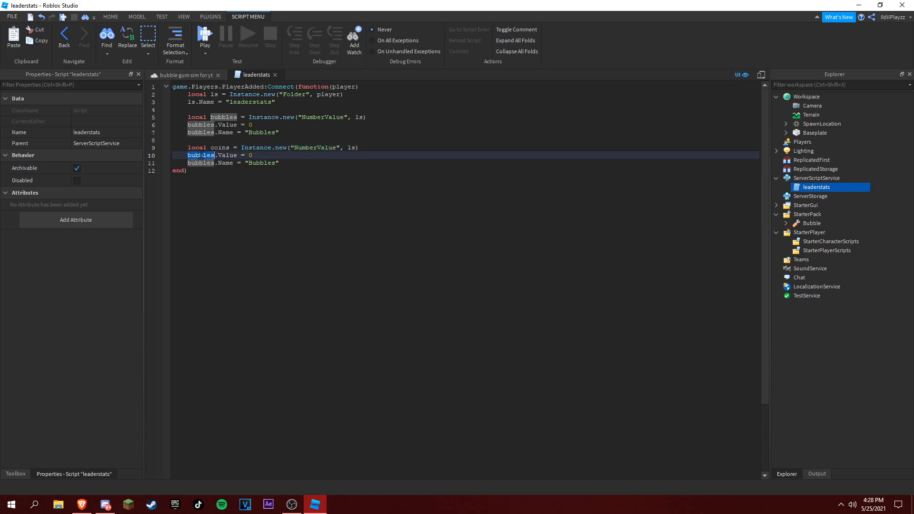
pyautogui.write('coinscoins')
pyautogui.doubleClick(254, 164)
pyautogui.write('Coins')
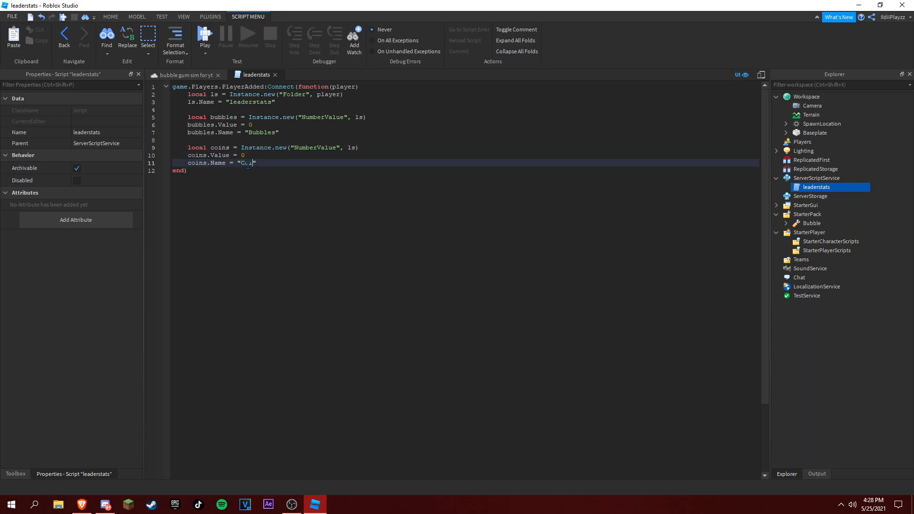
pyautogui.hotkey('ctrl', 'a')
pyautogui.click(429, 214)
# Leave the leaderstats script and insert a Cylinder part onto the baseplate
pyautogui.click(274, 74)
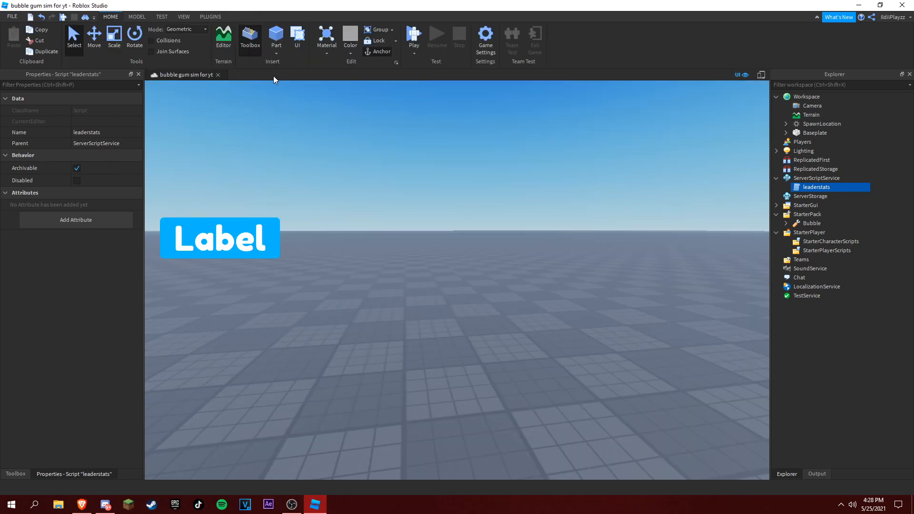
pyautogui.click(546, 213)
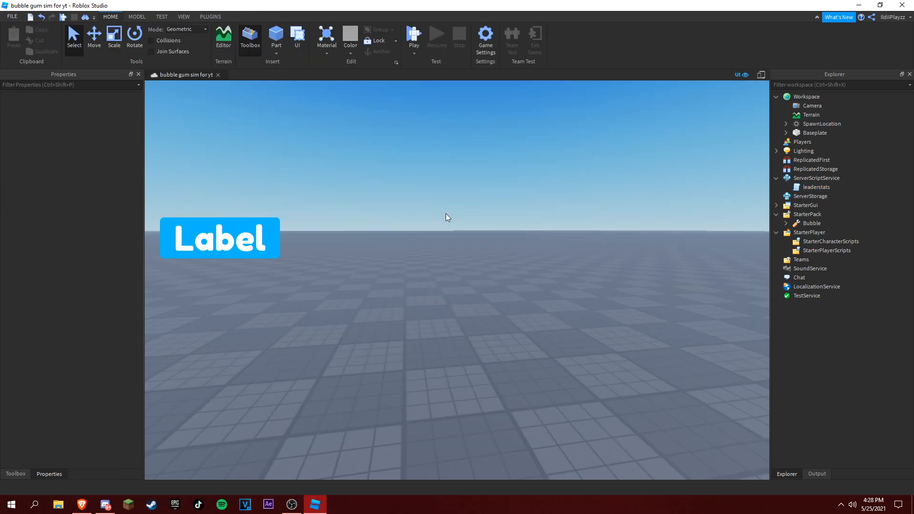
pyautogui.moveTo(446, 214)
pyautogui.mouseDown(button='right')
pyautogui.moveTo(391, 215)
pyautogui.moveTo(371, 200)
pyautogui.mouseUp(button='right')
pyautogui.click(276, 54)
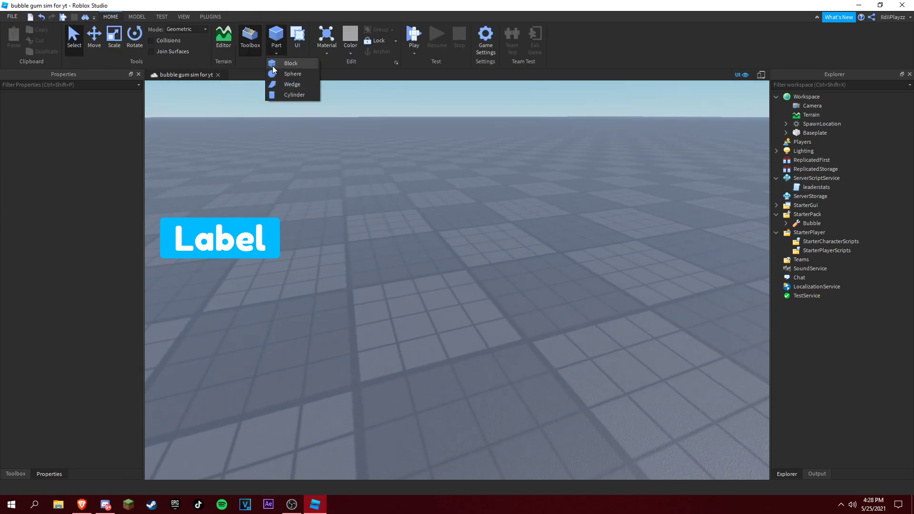
pyautogui.click(294, 94)
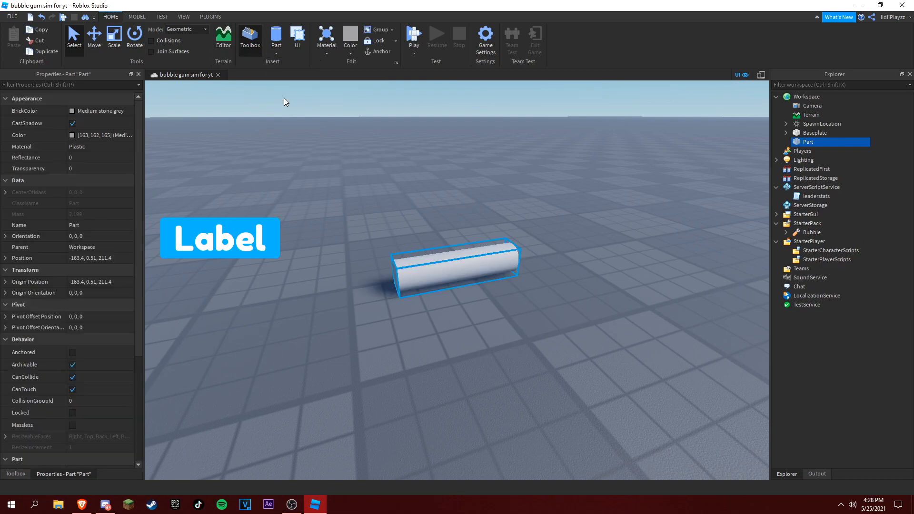
pyautogui.moveTo(371, 232); pyautogui.dragTo(428, 235, button='right')
# Shrink the cylinder, rotate it upright and flatten it into a thin disc
pyautogui.click(134, 36)
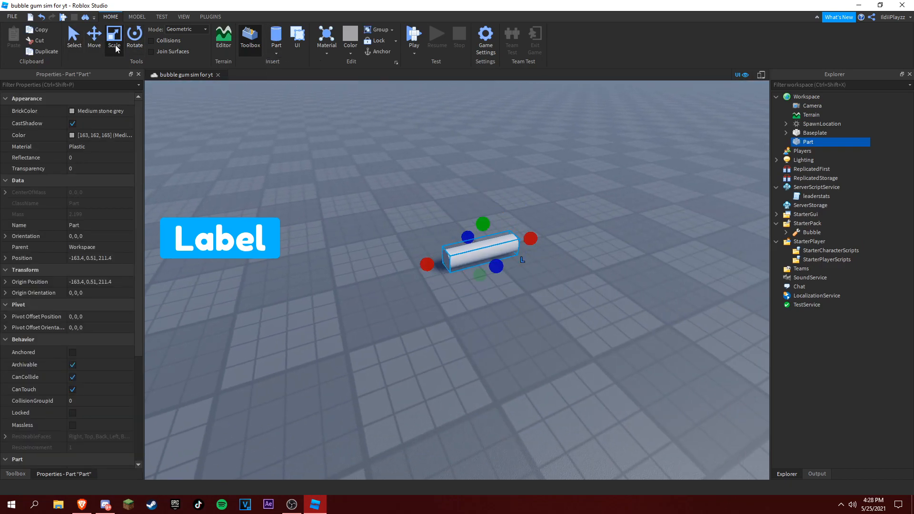
pyautogui.moveTo(529, 239)
pyautogui.mouseDown()
pyautogui.moveTo(464, 245)
pyautogui.moveTo(468, 273)
pyautogui.mouseUp()
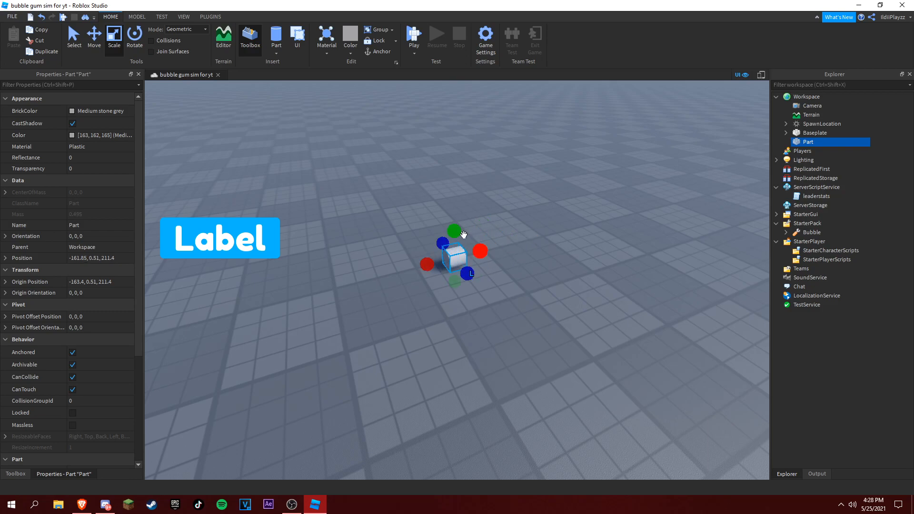
pyautogui.click(134, 36)
pyautogui.moveTo(490, 217)
pyautogui.mouseDown()
pyautogui.moveTo(485, 205)
pyautogui.moveTo(401, 218)
pyautogui.mouseUp()
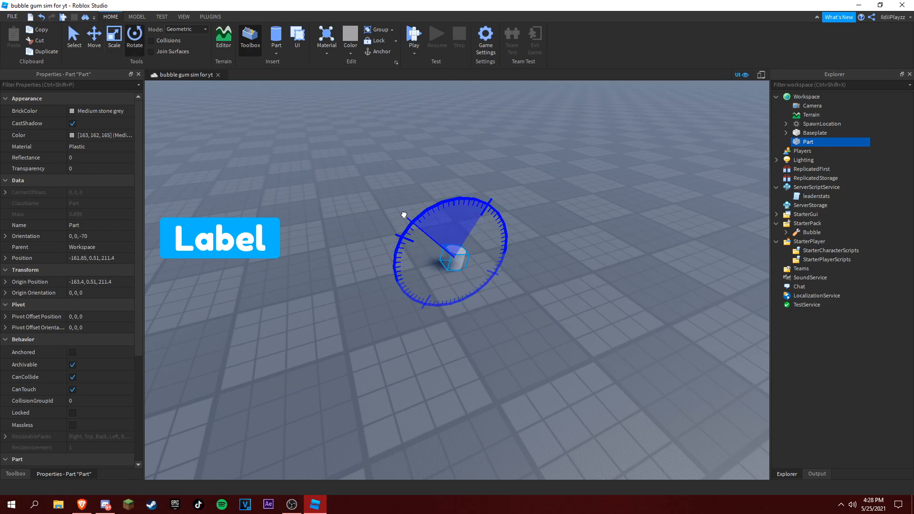
pyautogui.moveTo(390, 232); pyautogui.dragTo(274, 143, button='right')
pyautogui.hotkey('ctrl', '3')
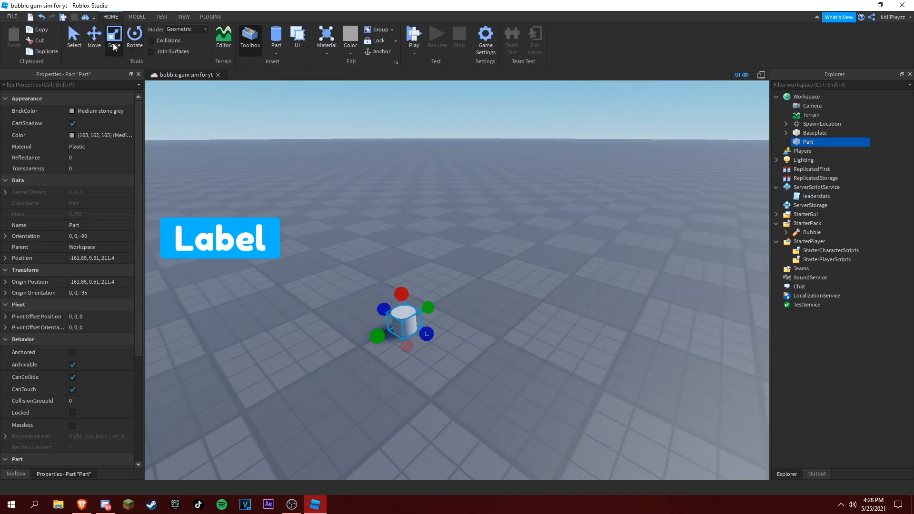
pyautogui.moveTo(403, 295); pyautogui.dragTo(404, 329)
# Widen the disc out to its final pad size
pyautogui.moveTo(400, 371); pyautogui.dragTo(468, 394, button='middle')
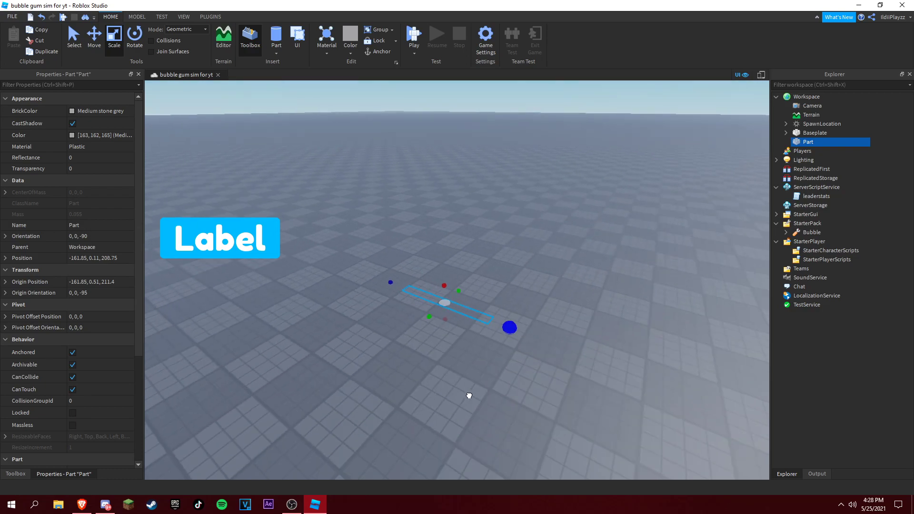
pyautogui.scroll(3, 468, 357)
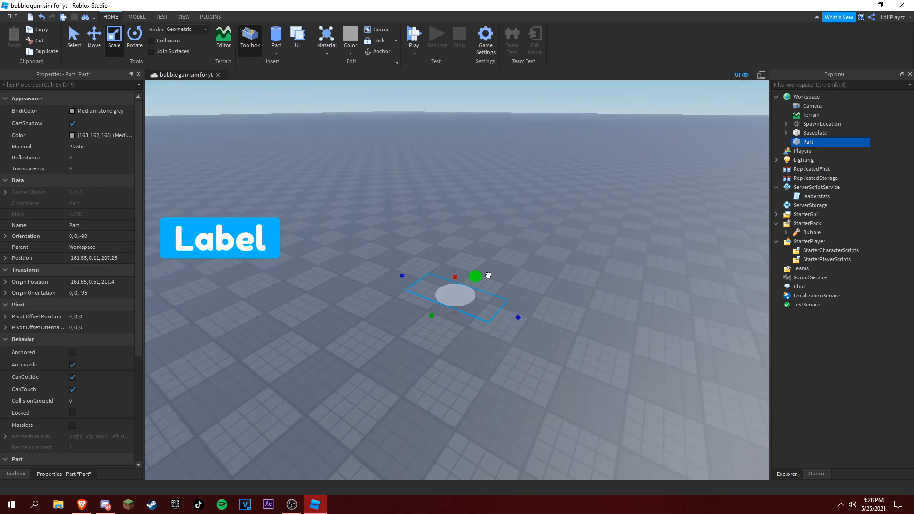
pyautogui.scroll(3, 500, 300)
pyautogui.moveTo(433, 316); pyautogui.dragTo(407, 337)
pyautogui.moveTo(467, 228); pyautogui.dragTo(357, 204)
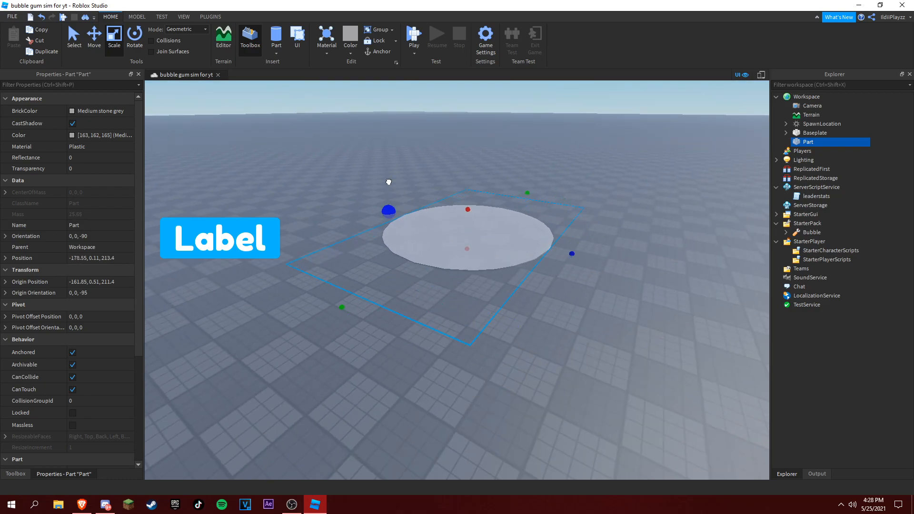
pyautogui.scroll(3, 509, 120)
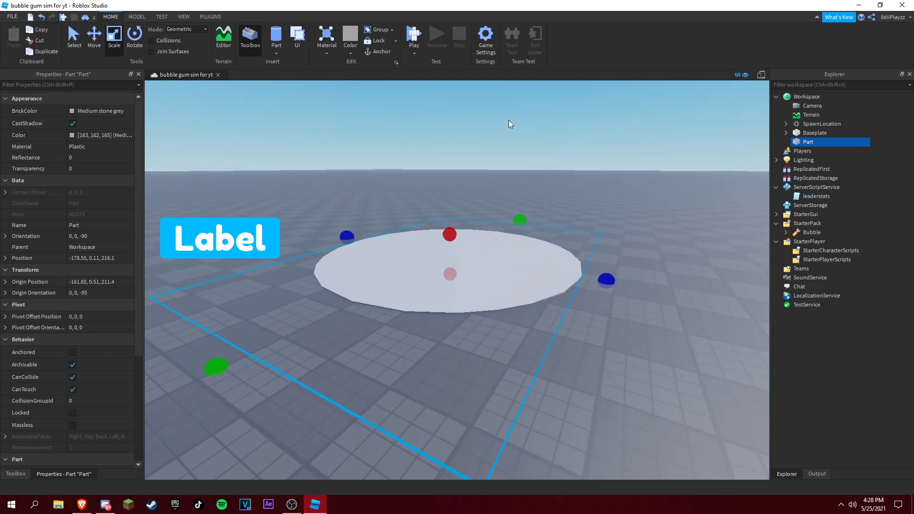
pyautogui.moveTo(509, 121); pyautogui.dragTo(564, 257, button='right')
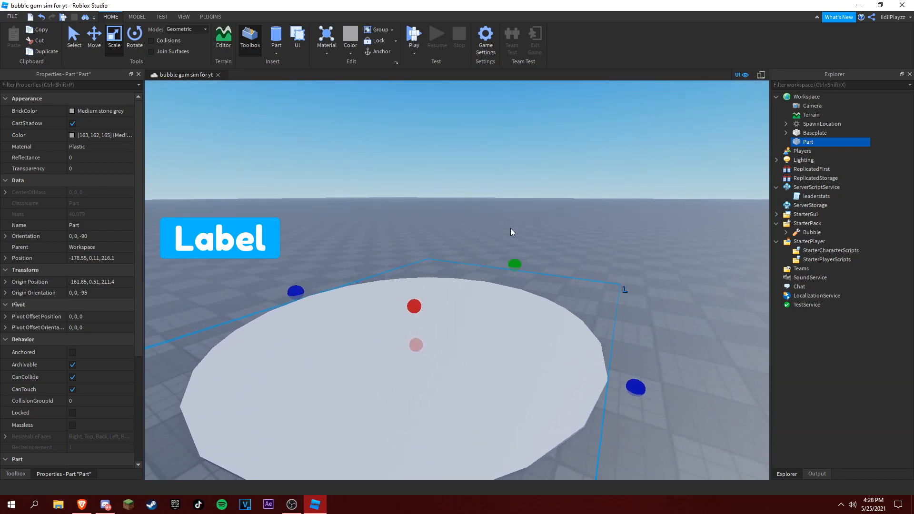
pyautogui.moveTo(550, 293)
pyautogui.mouseDown()
pyautogui.moveTo(581, 429)
pyautogui.moveTo(443, 311)
pyautogui.mouseUp()
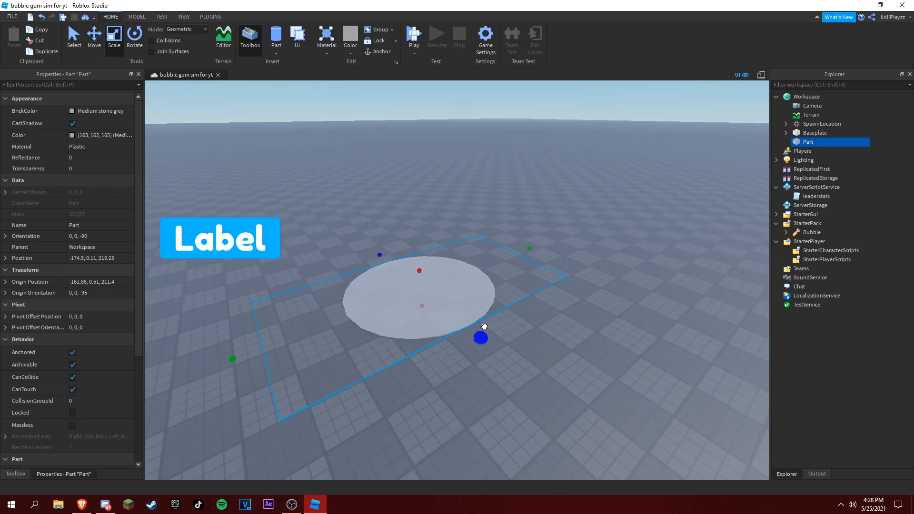
pyautogui.click(576, 265)
# Rename the disc Sell, anchor it and turn off its collision
pyautogui.click(808, 142)
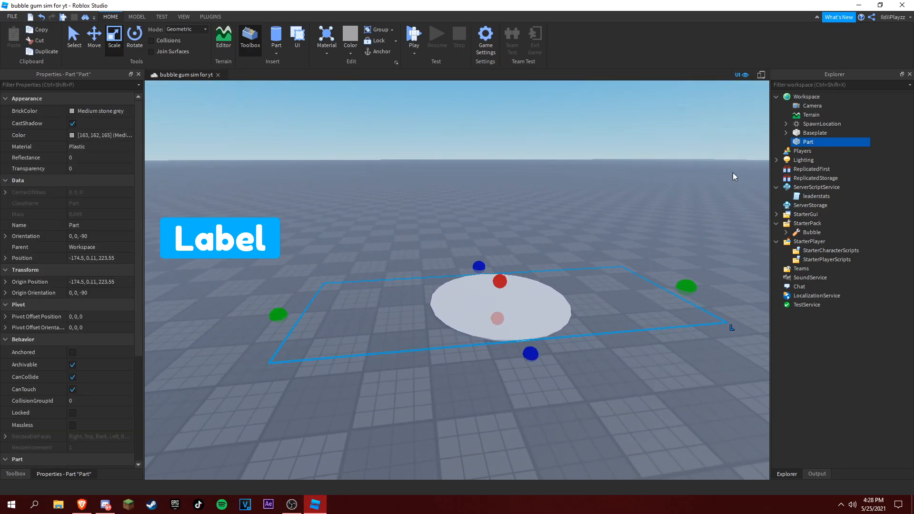
pyautogui.rightClick(808, 142)
pyautogui.click(814, 213)
pyautogui.write('Sell')
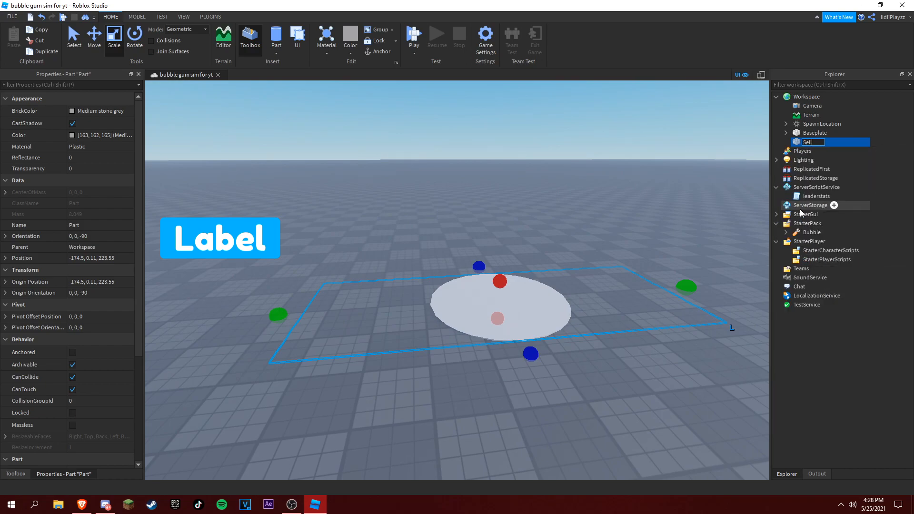
pyautogui.press('Return')
pyautogui.click(72, 353)
pyautogui.click(90, 378)
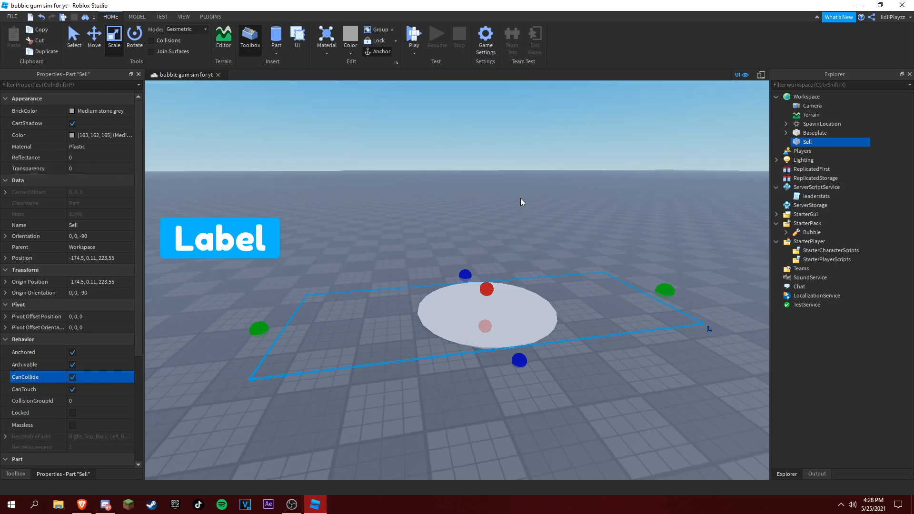
# Colour the Sell disc green
pyautogui.moveTo(521, 203); pyautogui.dragTo(175, 150, button='right')
pyautogui.scroll(2, 429, 321)
pyautogui.click(78, 136)
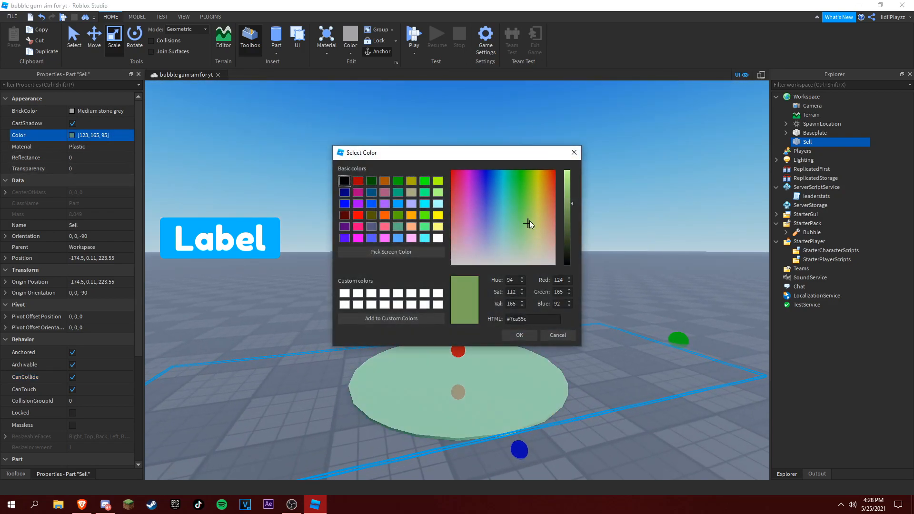
pyautogui.click(517, 175)
pyautogui.click(519, 335)
pyautogui.click(606, 257)
pyautogui.scroll(2, 604, 257)
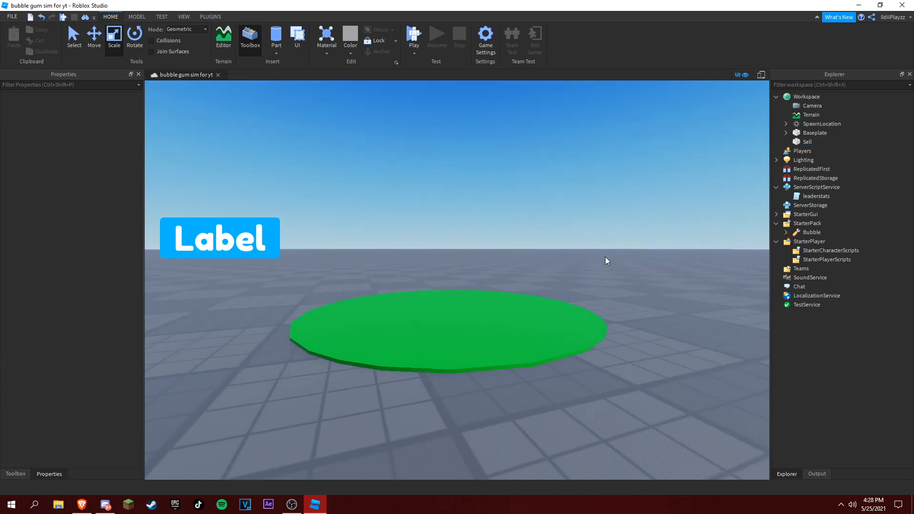
pyautogui.moveTo(605, 257); pyautogui.dragTo(656, 249, button='right')
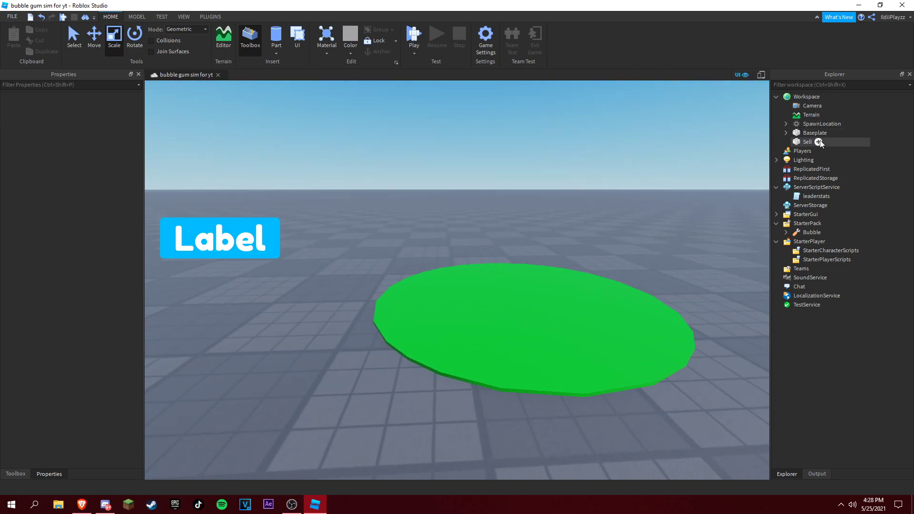
pyautogui.click(819, 142)
# Add a script to Sell with a Touched:Connect handler that checks hit.Parent for a Humanoid
pyautogui.click(800, 204)
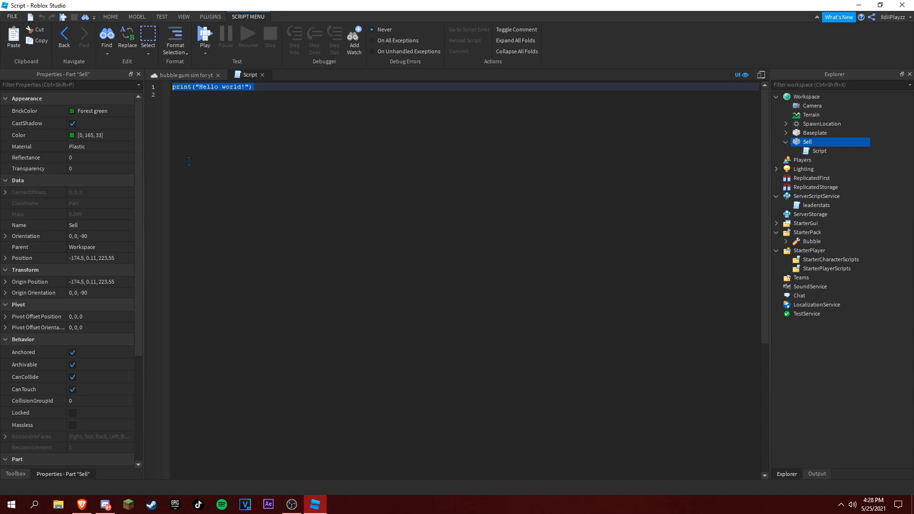
pyautogui.write('script.Parent.Touched:Connect(')
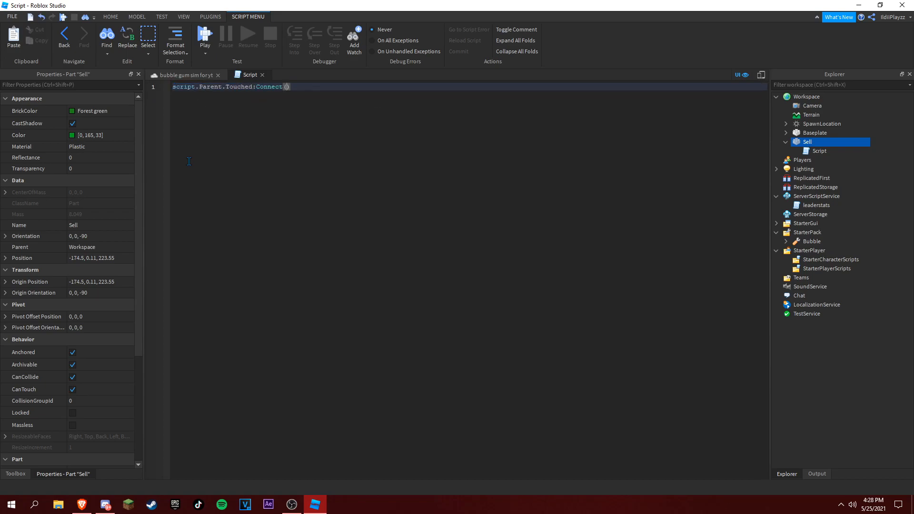
pyautogui.write('function')
pyautogui.write('(hit')
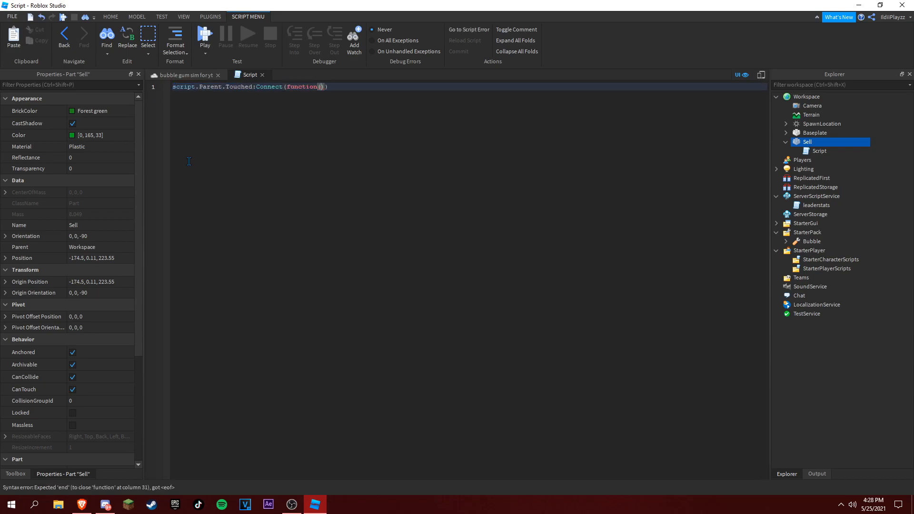
pyautogui.press('End')
pyautogui.press('Return')
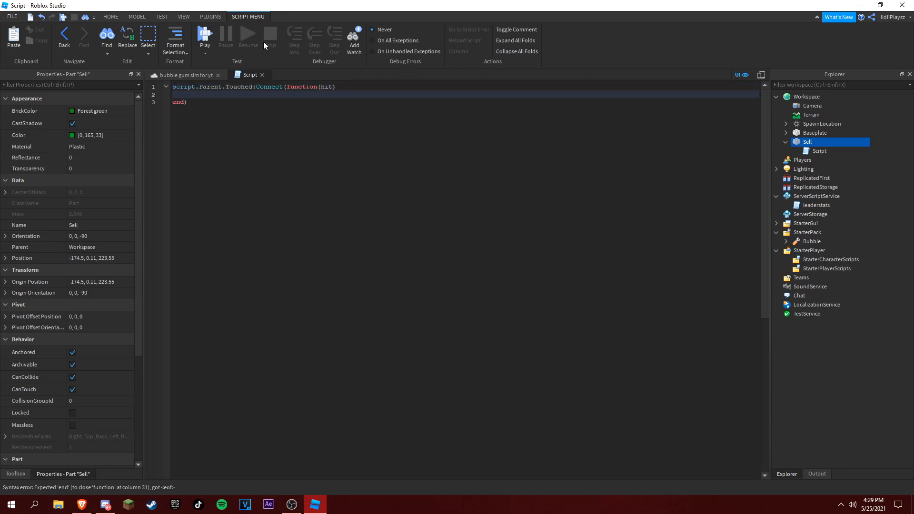
pyautogui.write('if hit,')
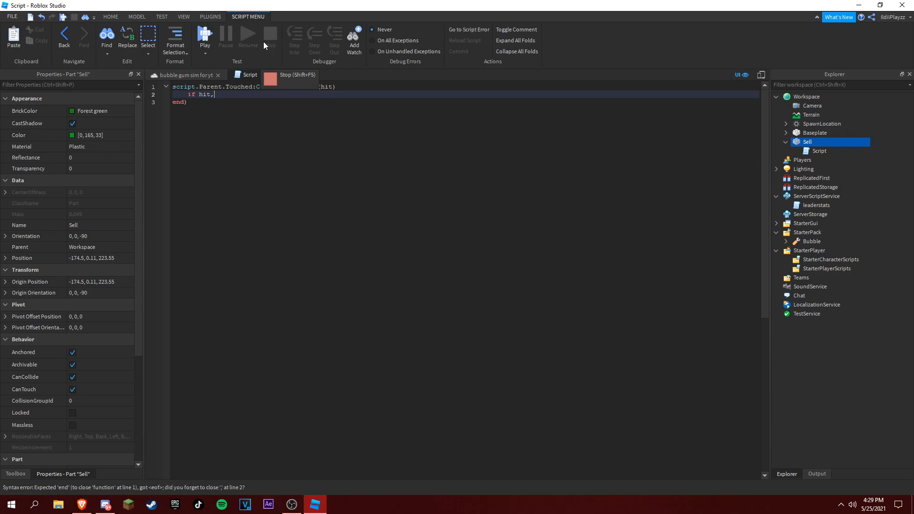
pyautogui.press('BackSpace')
pyautogui.write('.Parent:')
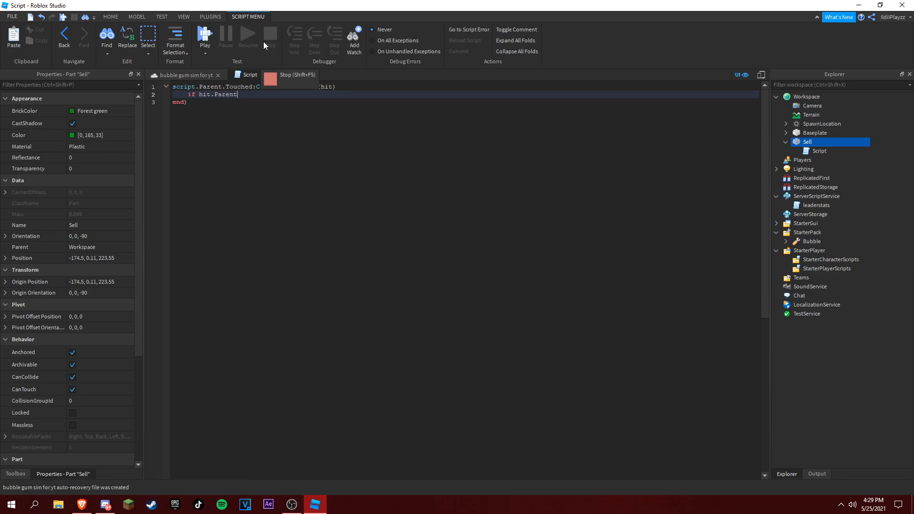
pyautogui.write('Find')
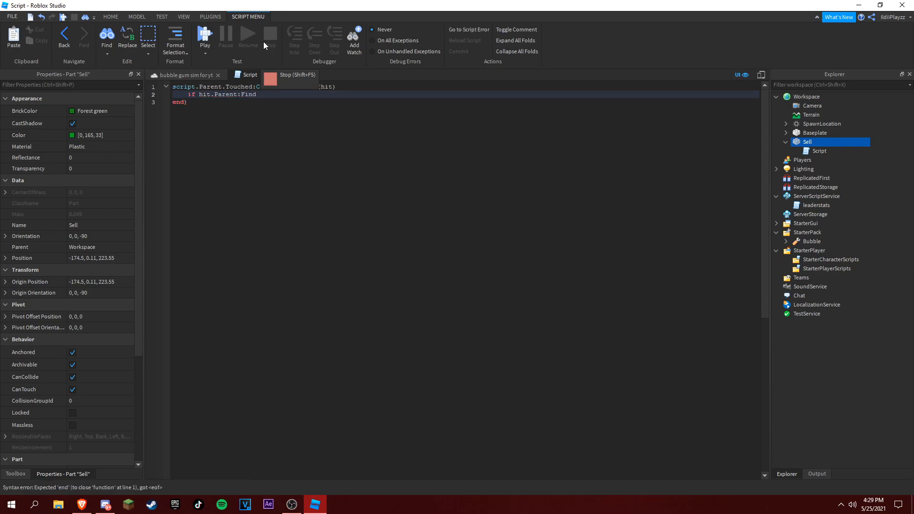
pyautogui.write('FirstChild("')
pyautogui.write('Humanoid')
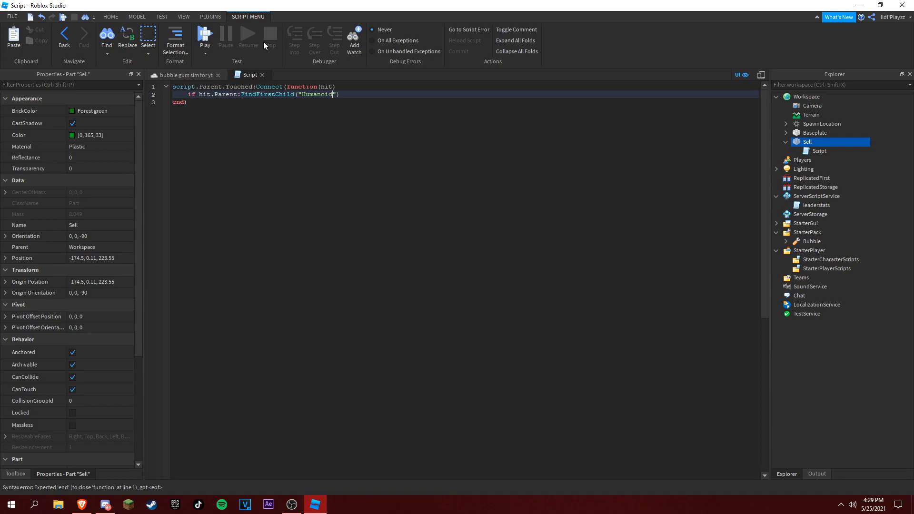
pyautogui.write(' then')
pyautogui.press('Return')
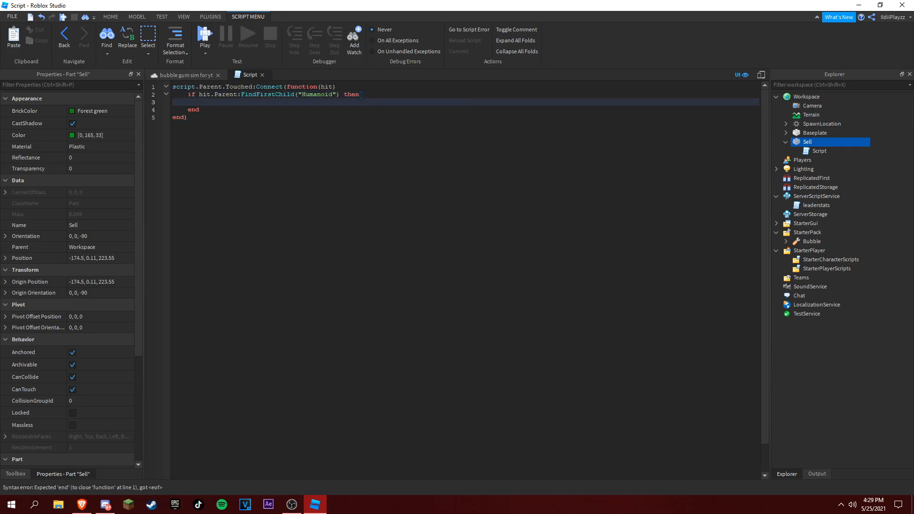
pyautogui.write('l')
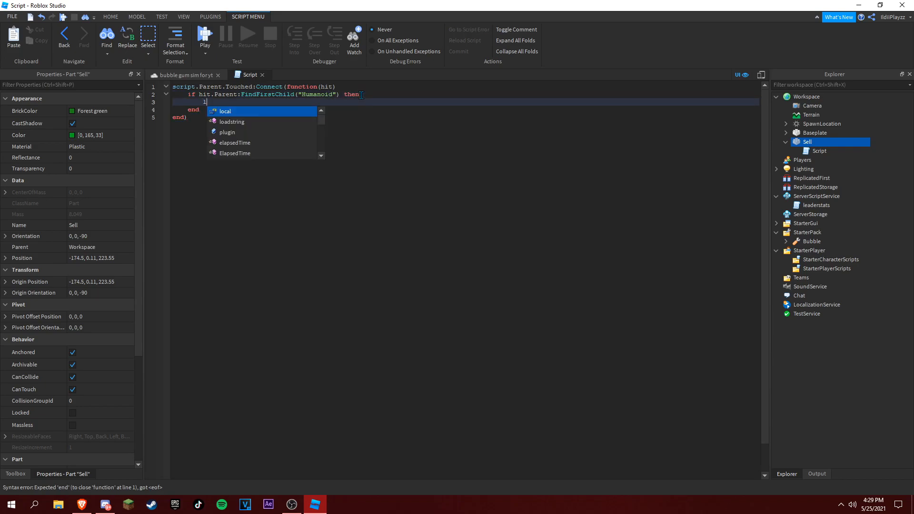
pyautogui.write('ocal player = game.')
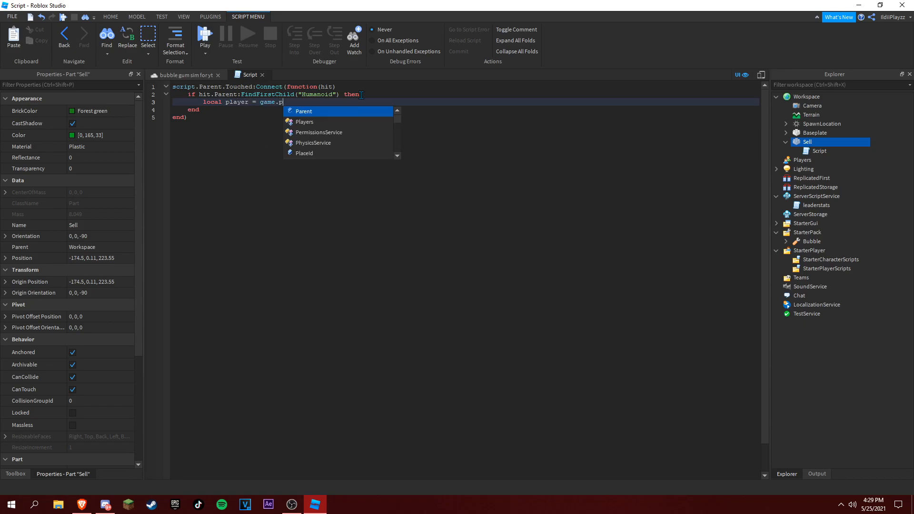
pyautogui.write('Players.LocalPlayer')
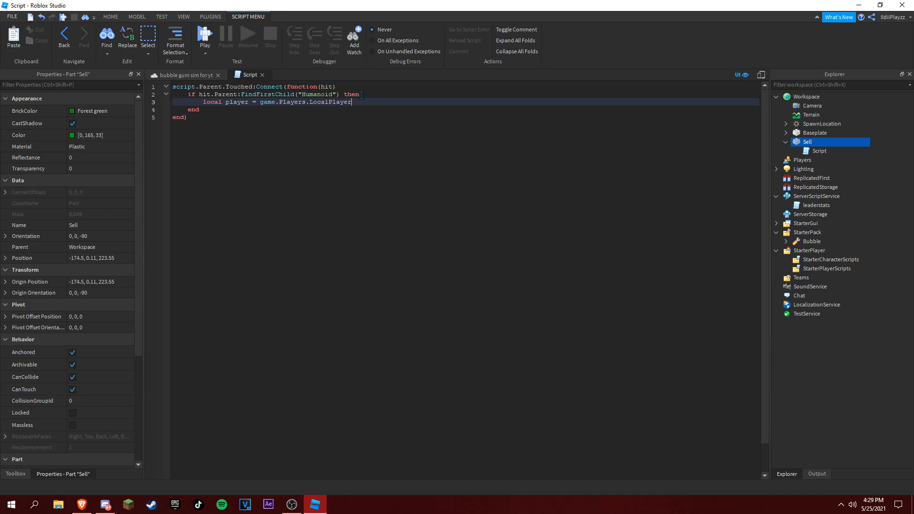
# Look up the touching player with Players:GetPlayerFromCharacter instead of LocalPlayer
pyautogui.moveTo(352, 102); pyautogui.dragTo(276, 102)
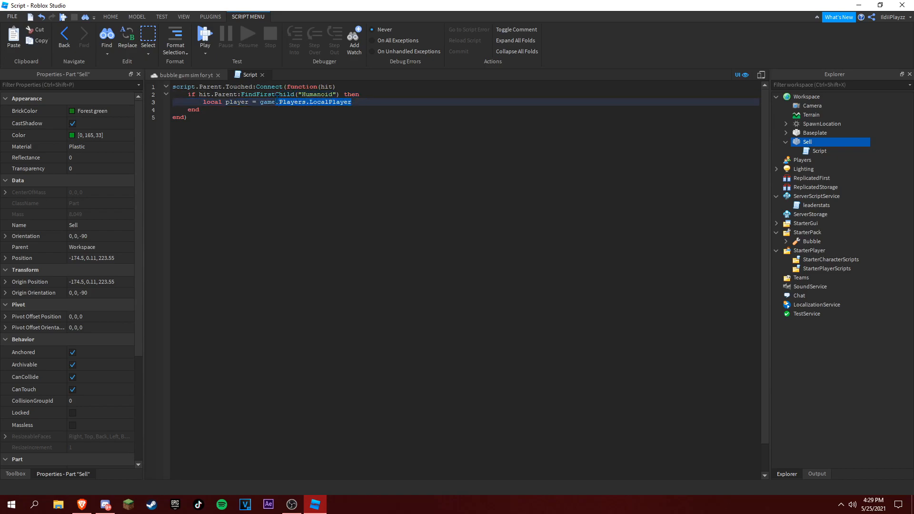
pyautogui.write('.Players')
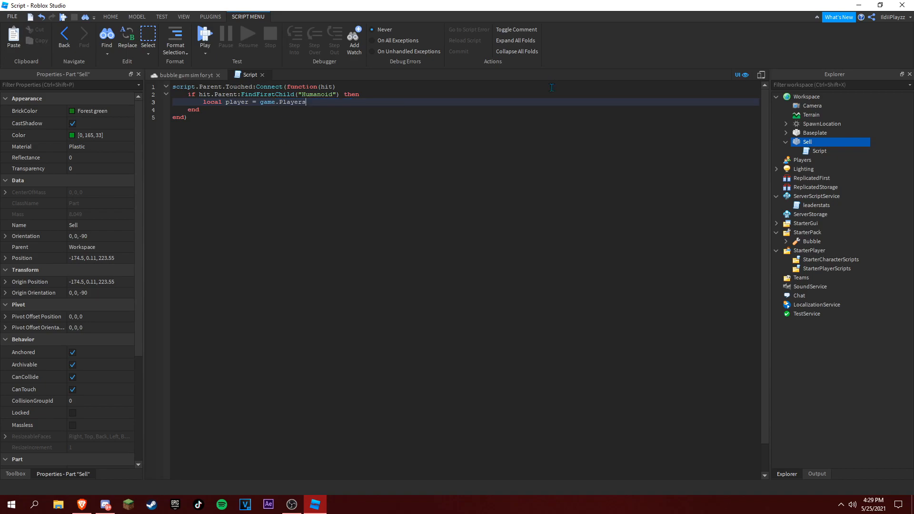
pyautogui.write(':')
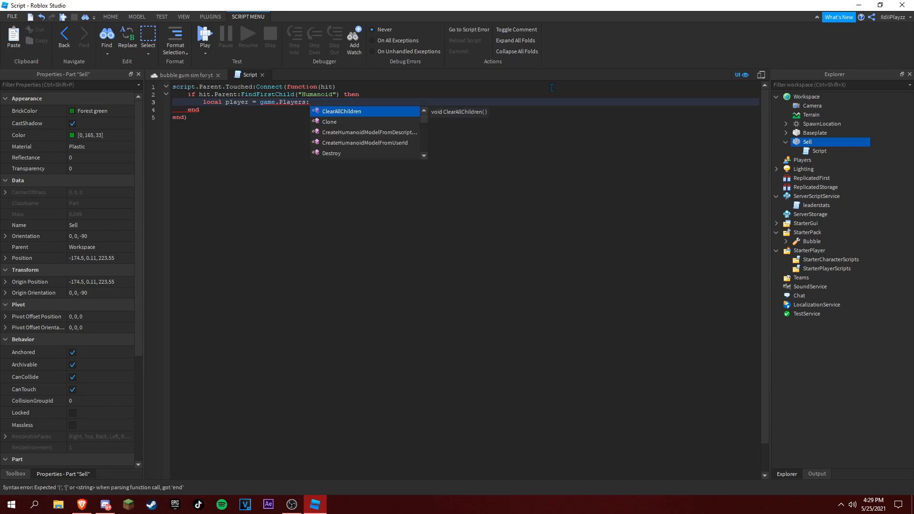
pyautogui.write('getpla')
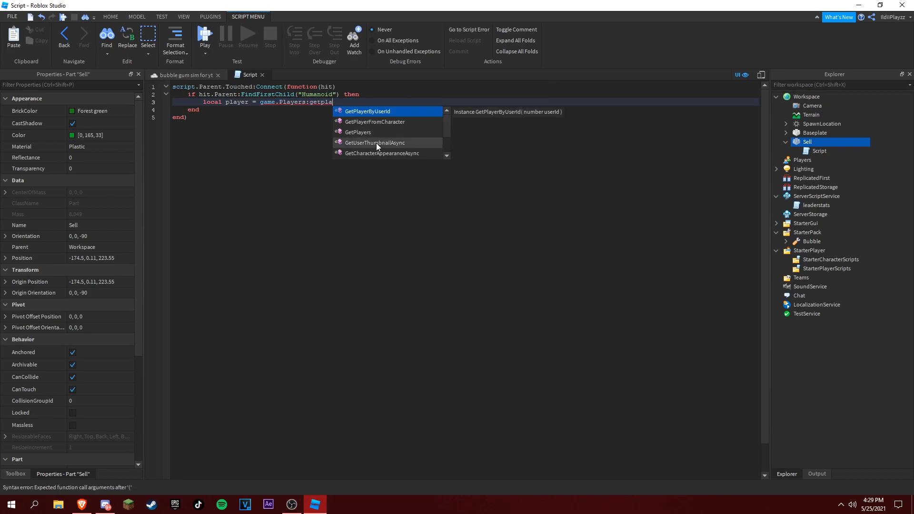
pyautogui.press('Down')
pyautogui.press('Return')
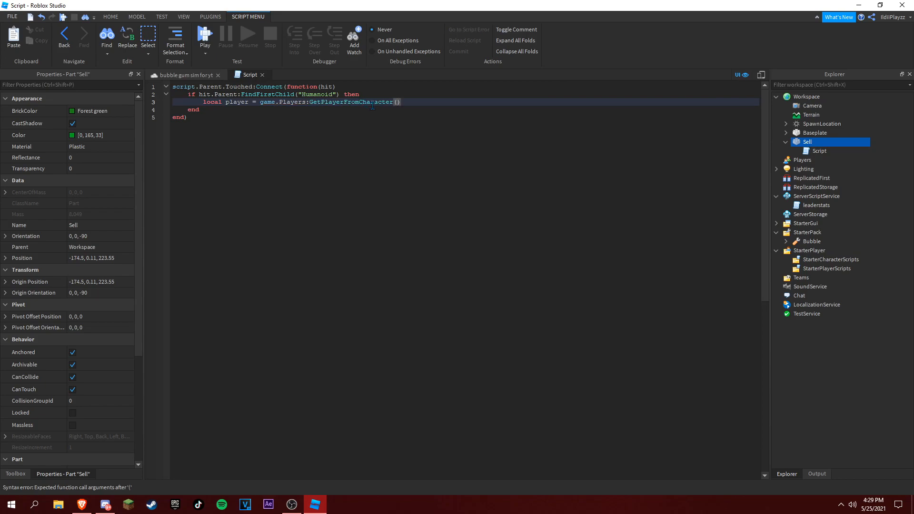
pyautogui.write('hit.Parent')
pyautogui.press('End')
pyautogui.press('Return')
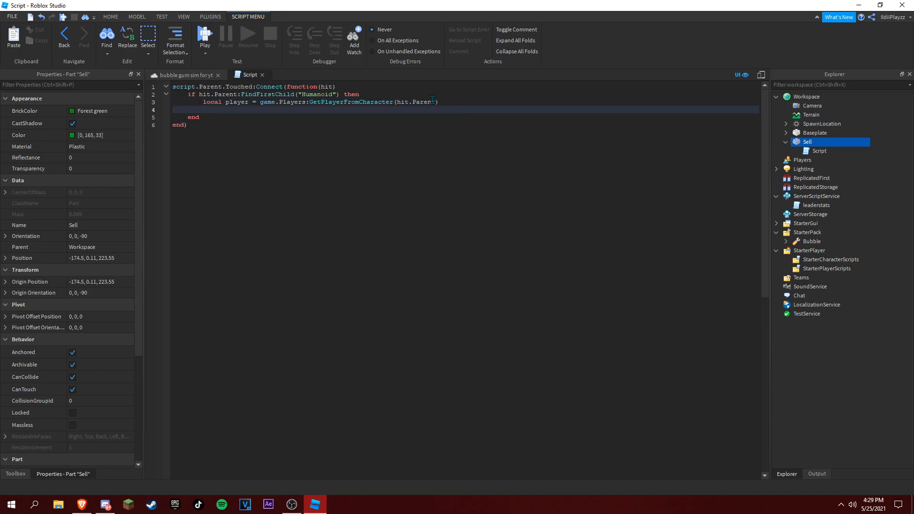
pyautogui.write('local lea')
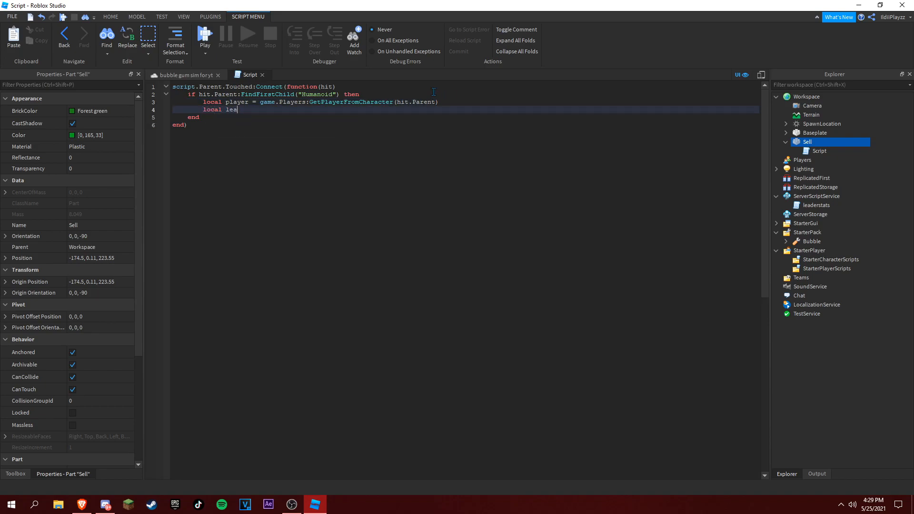
pyautogui.write('derstats = ')
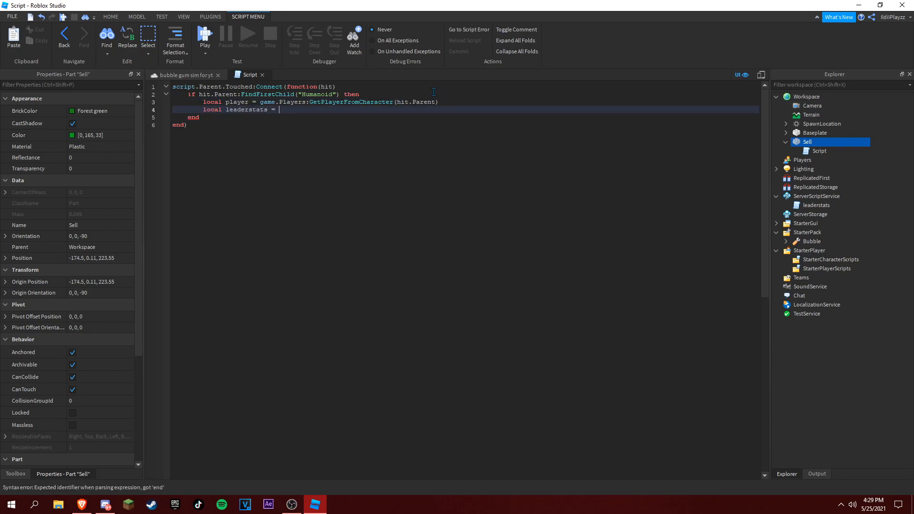
pyautogui.write('player.leaderst')
pyautogui.write('ats')
# Define leaderstats, coins and bubblegum locals from the player's Coins and Bubbles stats
pyautogui.press('Return')
pyautogui.write('lo')
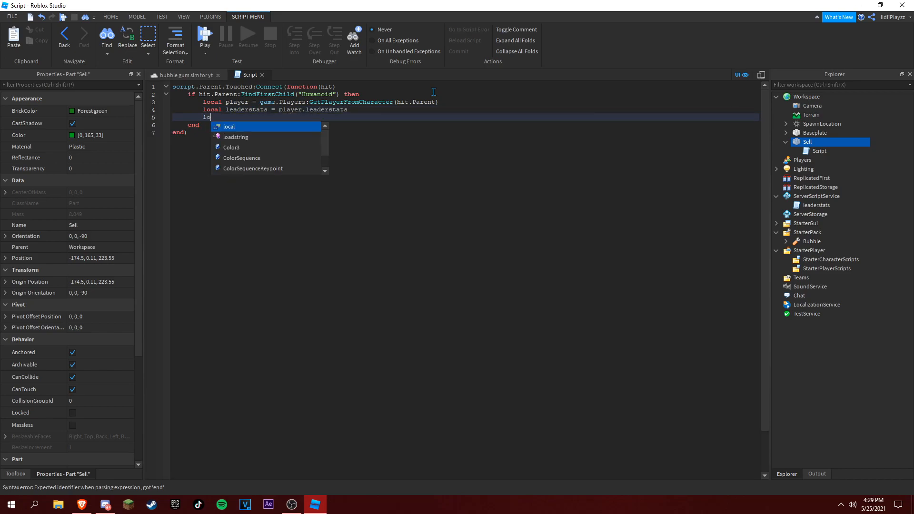
pyautogui.write('cal mone')
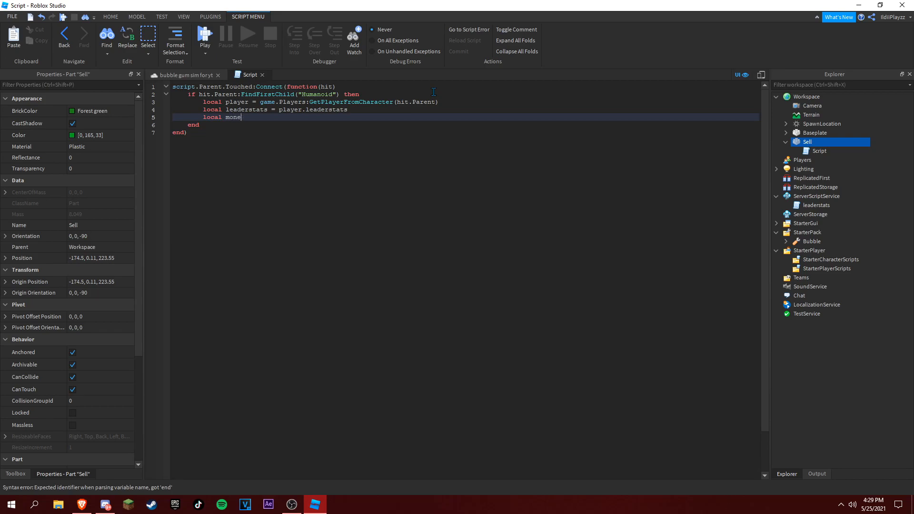
pyautogui.press('BackSpace')
pyautogui.press('BackSpace')
pyautogui.write('oins ')
pyautogui.write(' leaderstats.Coins')
pyautogui.press('Return')
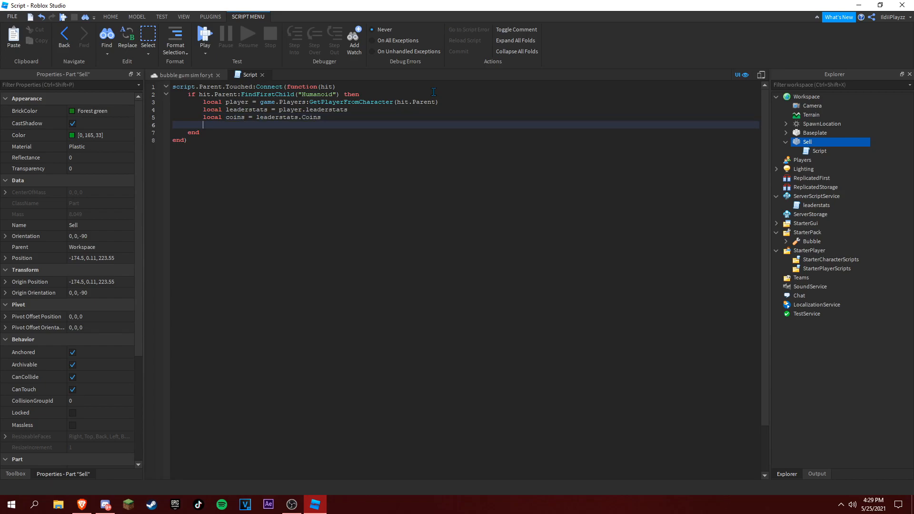
pyautogui.write('local ')
pyautogui.write('bubbleghu')
pyautogui.press('BackSpace')
pyautogui.write('um = ')
pyautogui.write('lea')
pyautogui.press('Tab')
pyautogui.write('.')
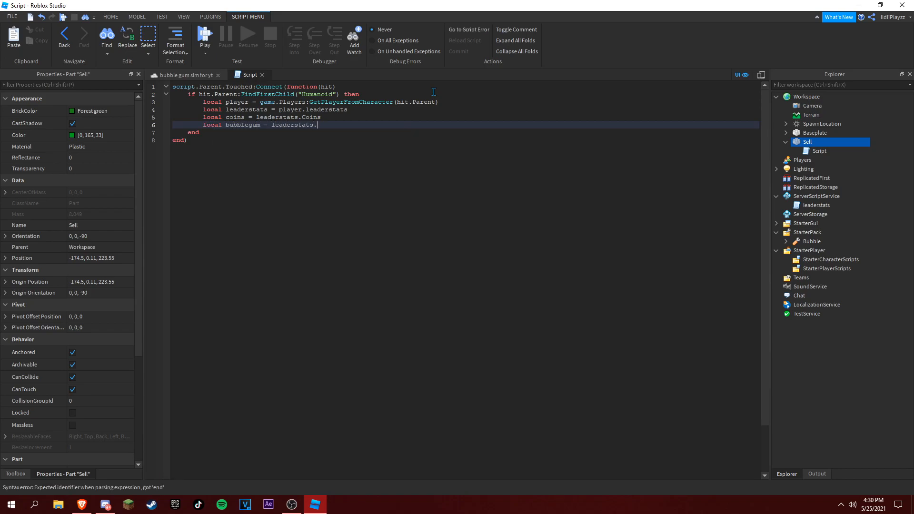
pyautogui.write('Bubbles')
pyautogui.press('Return')
pyautogui.write('if')
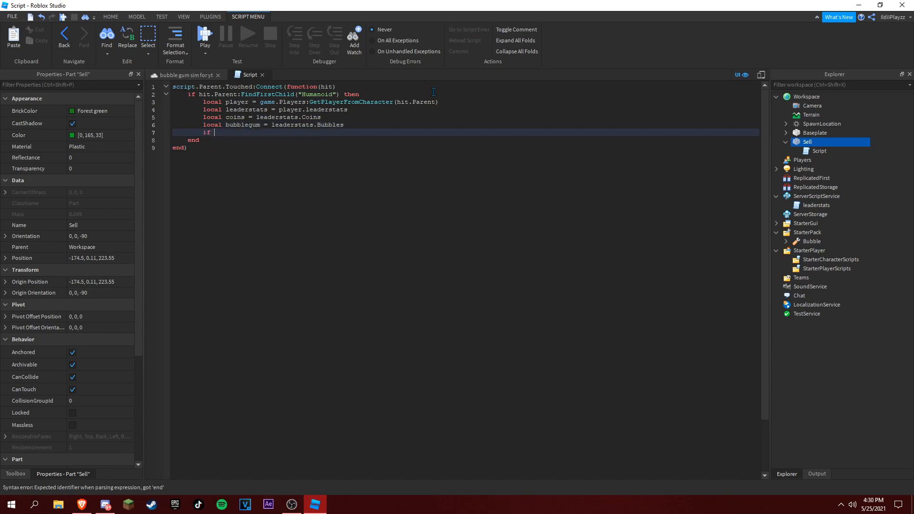
pyautogui.write('bub')
# If bubblegum.Value > 0, add it to coins, zero bubblegum and reset JumpHeight to 7.2
pyautogui.press('Tab')
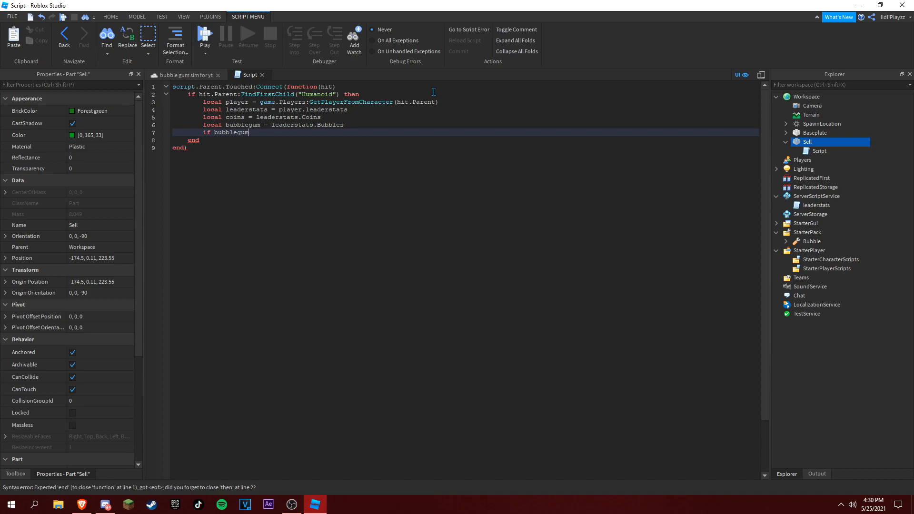
pyautogui.write('.v')
pyautogui.write('alue > 0')
pyautogui.write(' then')
pyautogui.press('Return')
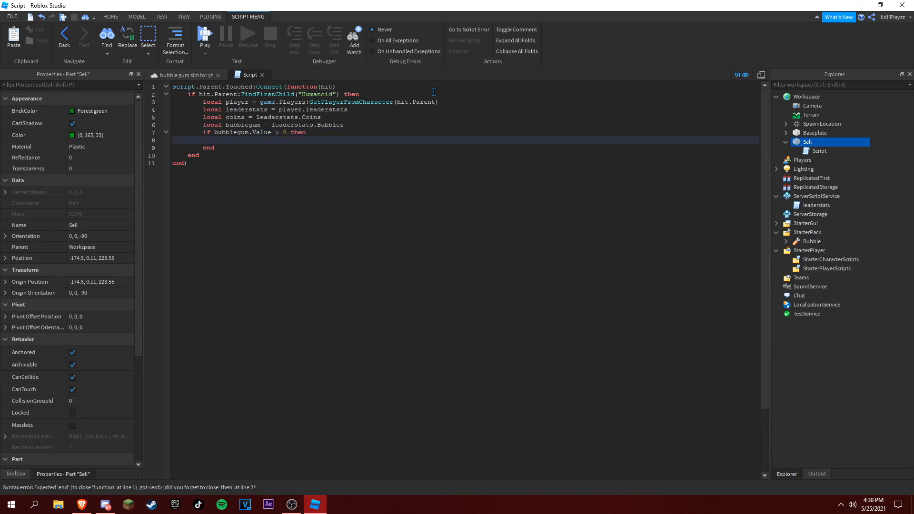
pyautogui.write('coins.')
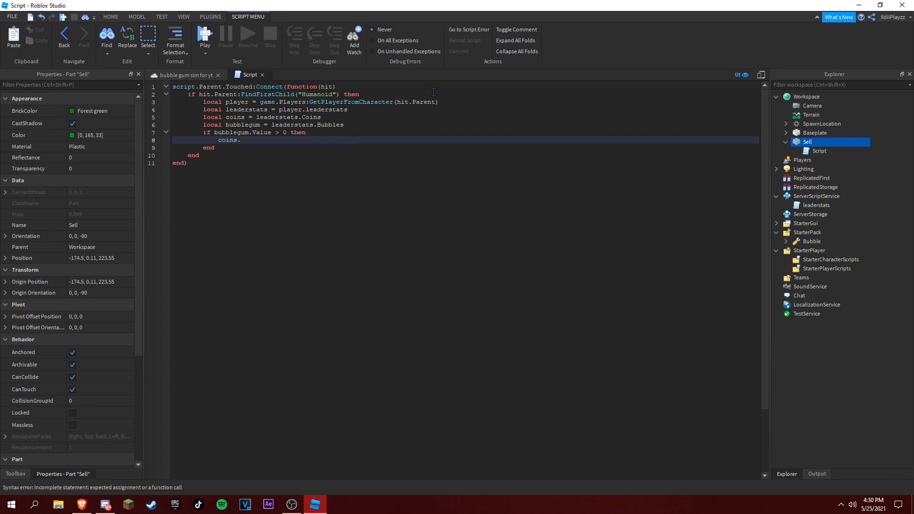
pyautogui.write('V')
pyautogui.write('alue +')
pyautogui.write('=')
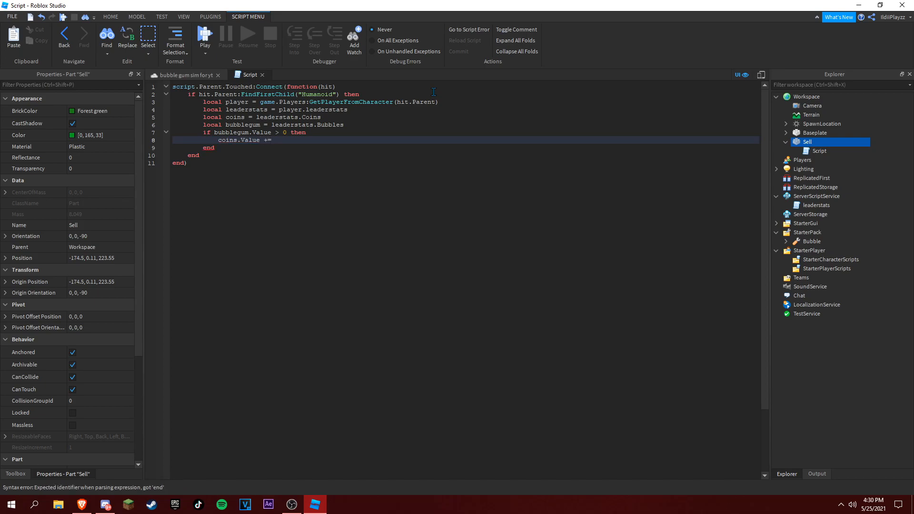
pyautogui.write('bubblegum.Value *1')
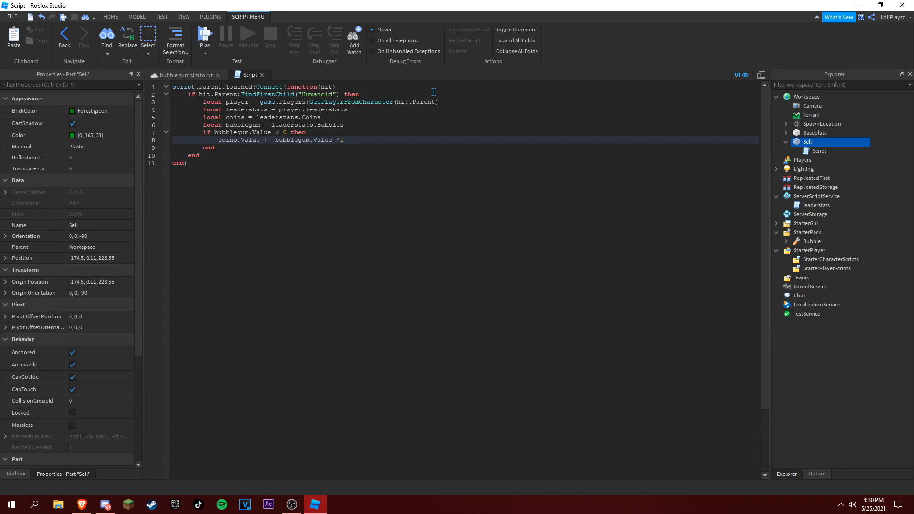
pyautogui.press('Return')
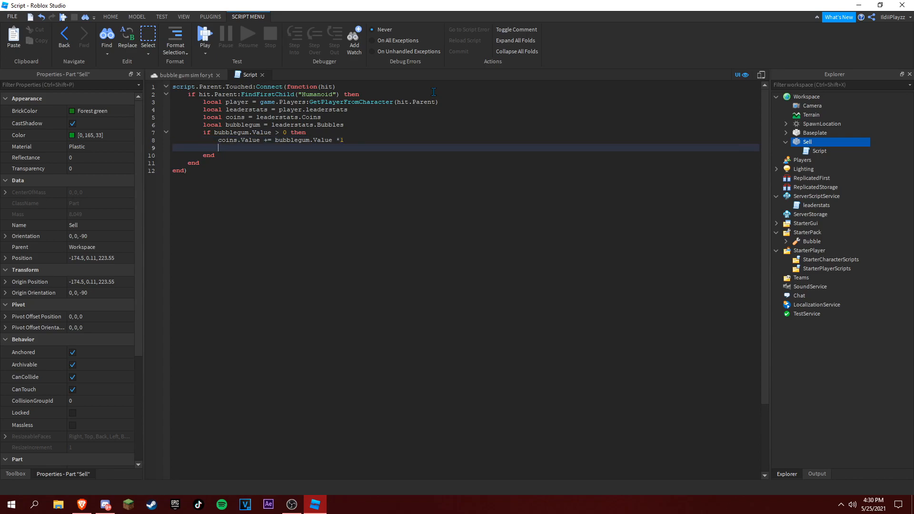
pyautogui.write('bubblegum.Value = 0')
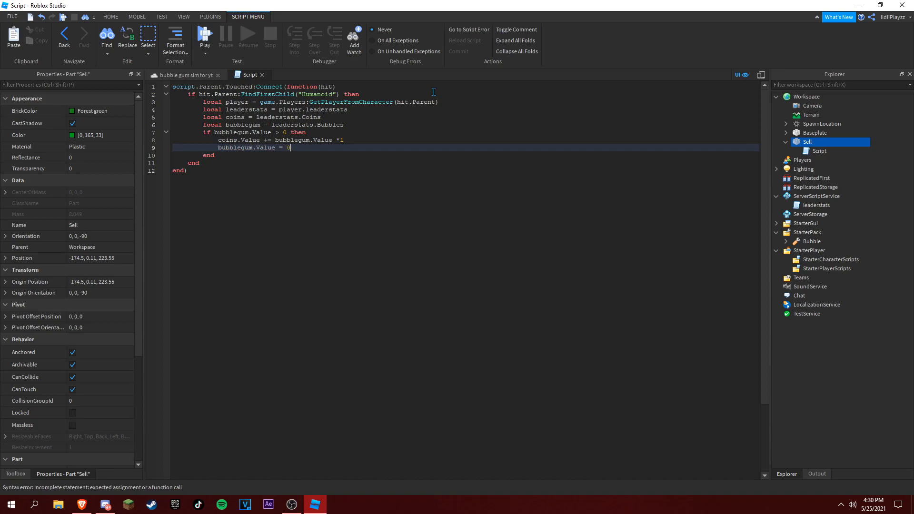
pyautogui.press('Return')
pyautogui.write('hi')
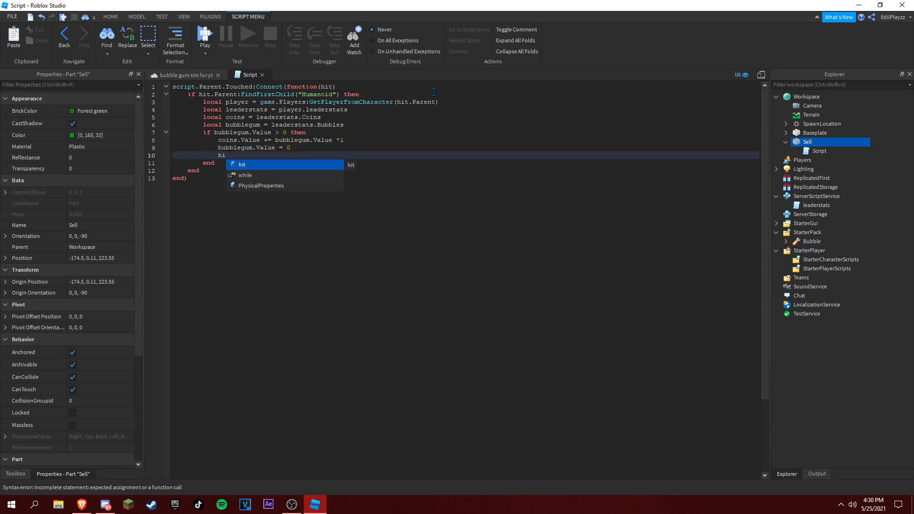
pyautogui.write('tr,.Parent.Humanoid.JumpHeight = 7')
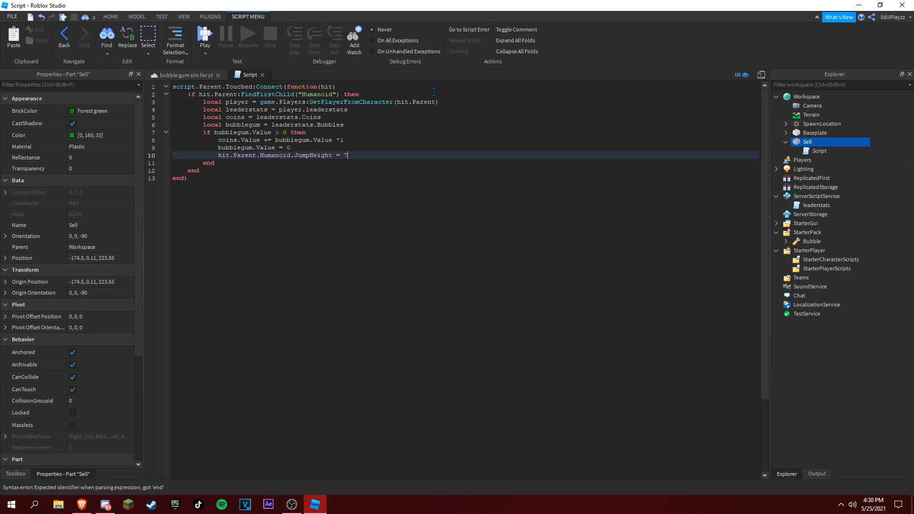
pyautogui.press('Down')
pyautogui.press('Down')
pyautogui.press('Down')
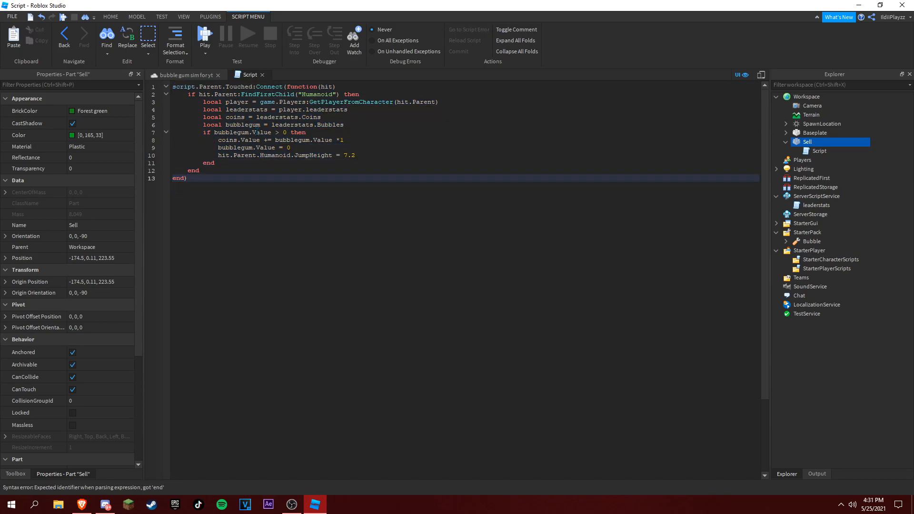
# Close the script and start a playtest with F5
pyautogui.click(263, 76)
pyautogui.moveTo(383, 127); pyautogui.dragTo(416, 71, button='right')
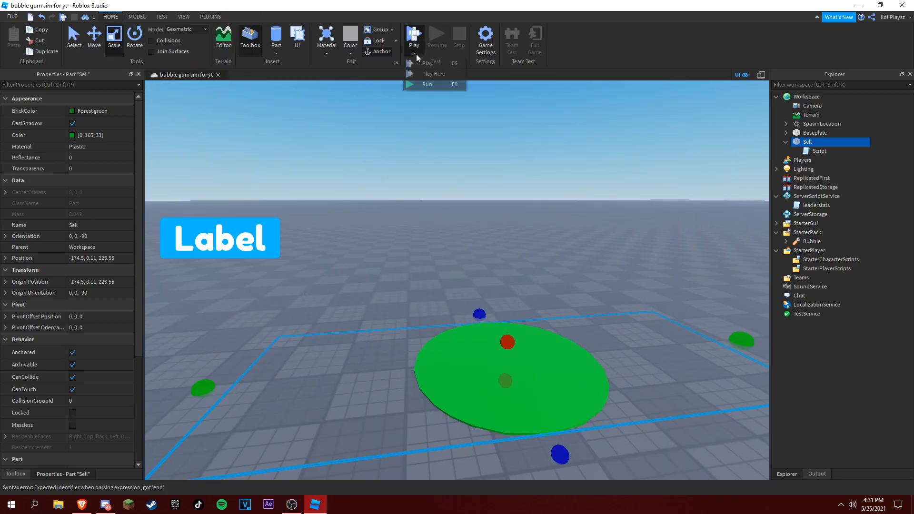
pyautogui.press('F5')
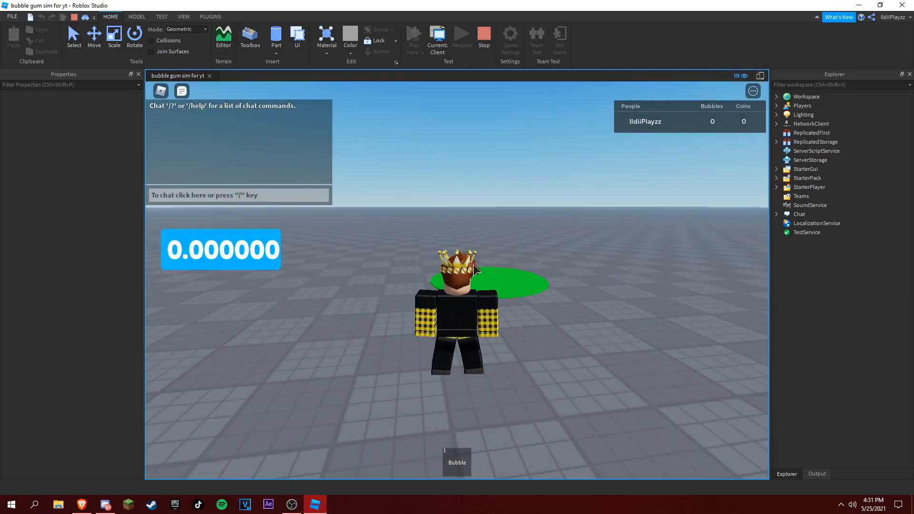
# Blow a bubble and walk onto the green sell pad
pyautogui.press('w')
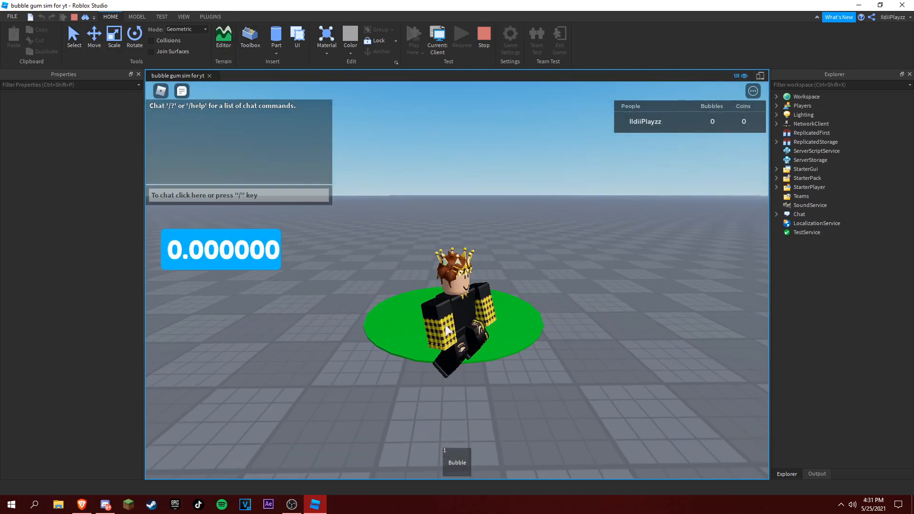
pyautogui.click(529, 274)
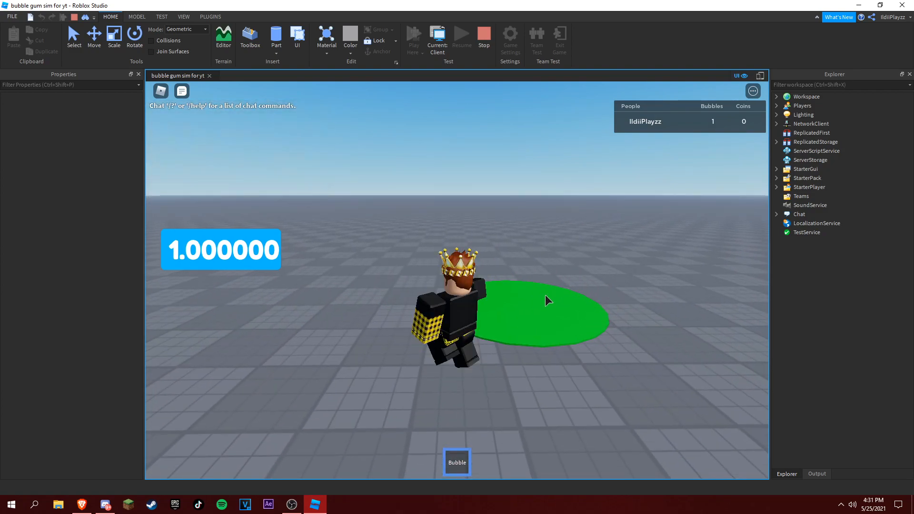
pyautogui.press('w')
pyautogui.press('w')
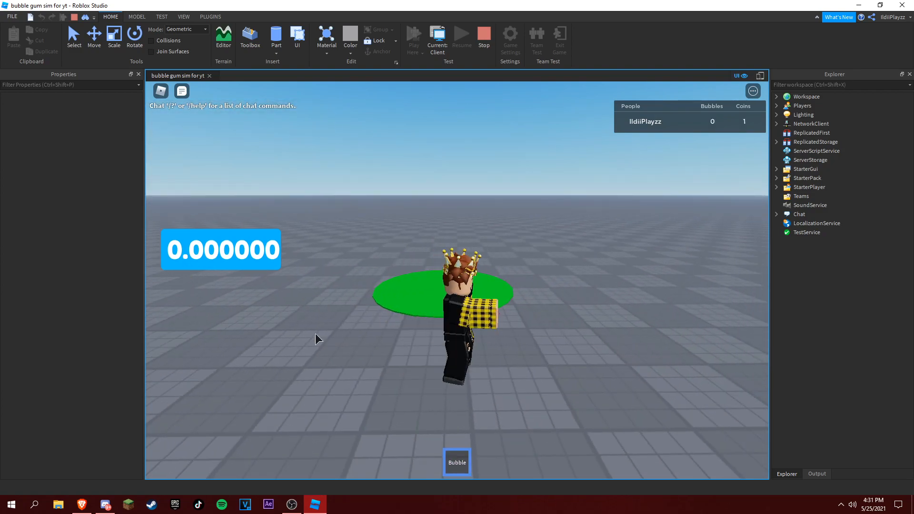
# Collect several more bubbles and expand the player's entry under Players
pyautogui.click(253, 316)
pyautogui.click(253, 315)
pyautogui.press('w')
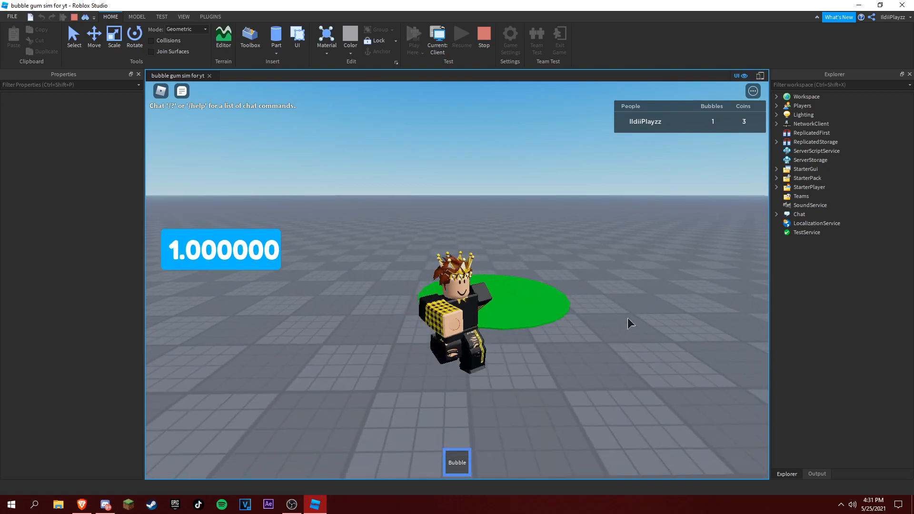
pyautogui.click(623, 326)
pyautogui.click(623, 326)
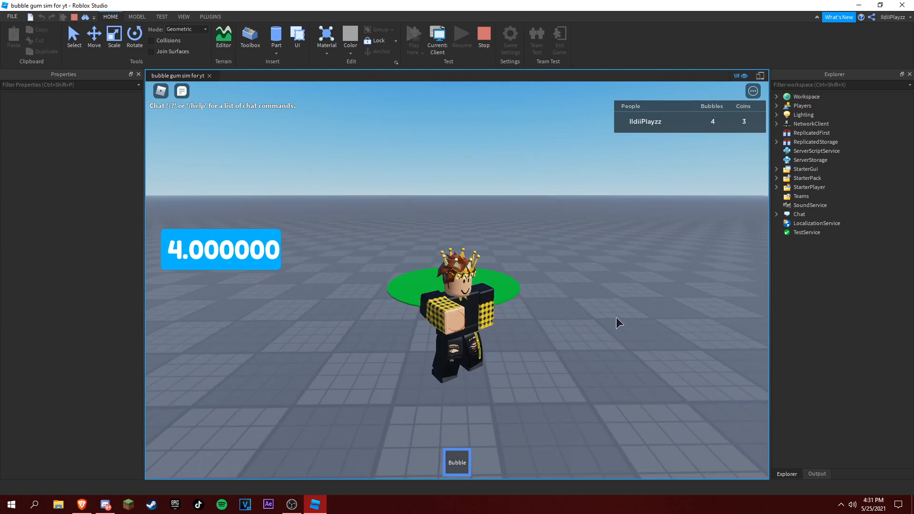
pyautogui.click(777, 97)
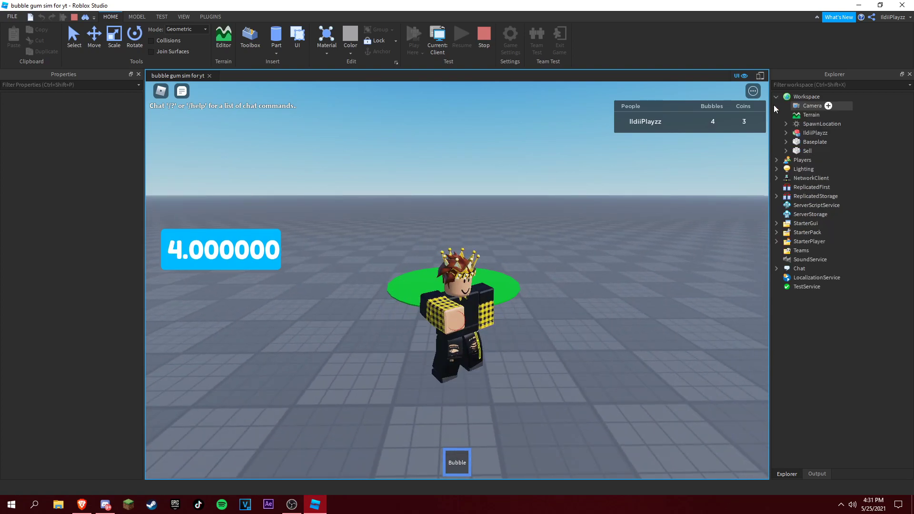
pyautogui.click(777, 160)
# Open the player's leaderstats and inspect the character's Humanoid properties
pyautogui.click(825, 178)
pyautogui.click(796, 178)
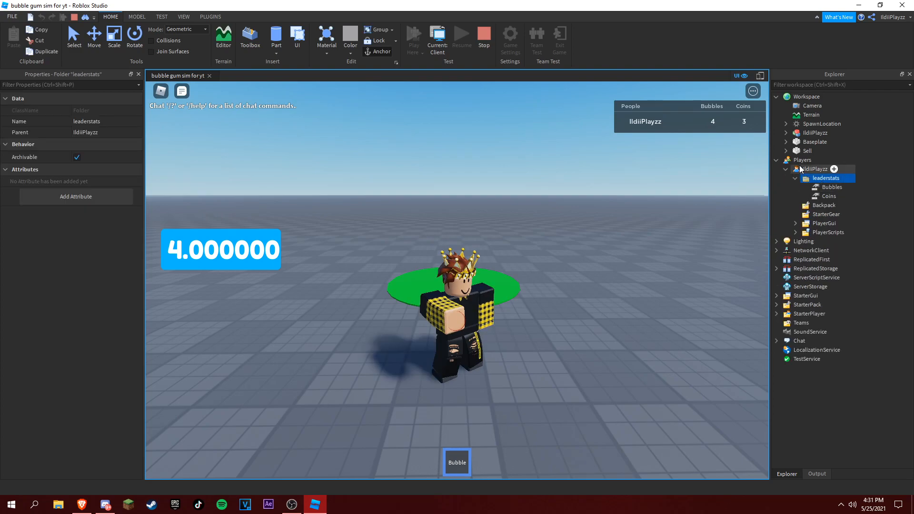
pyautogui.click(786, 132)
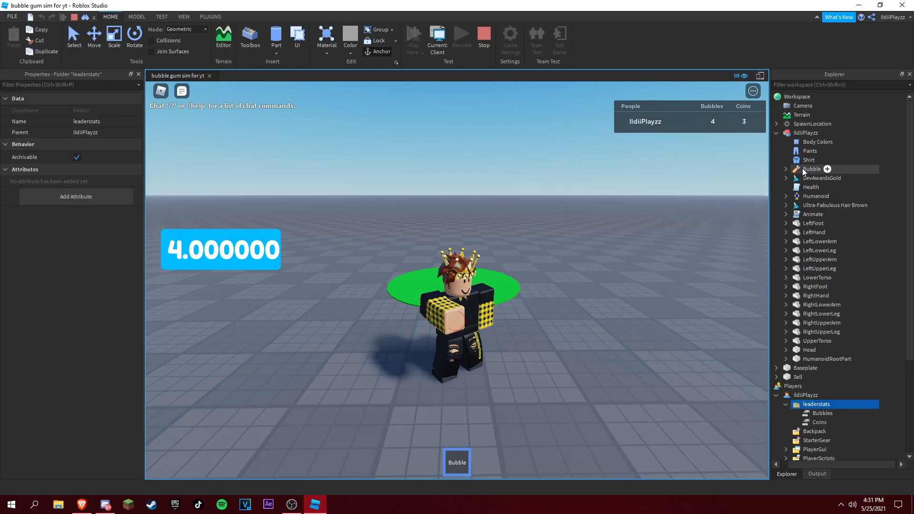
pyautogui.click(816, 196)
pyautogui.click(333, 244)
# Collect a bubble, sell it on the pad, step off and collect more
pyautogui.click(332, 244)
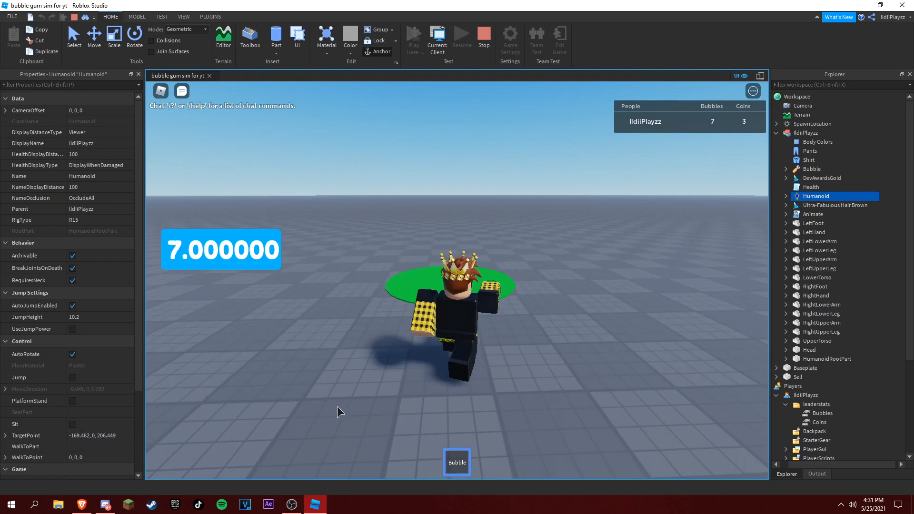
pyautogui.press('w')
pyautogui.press('s')
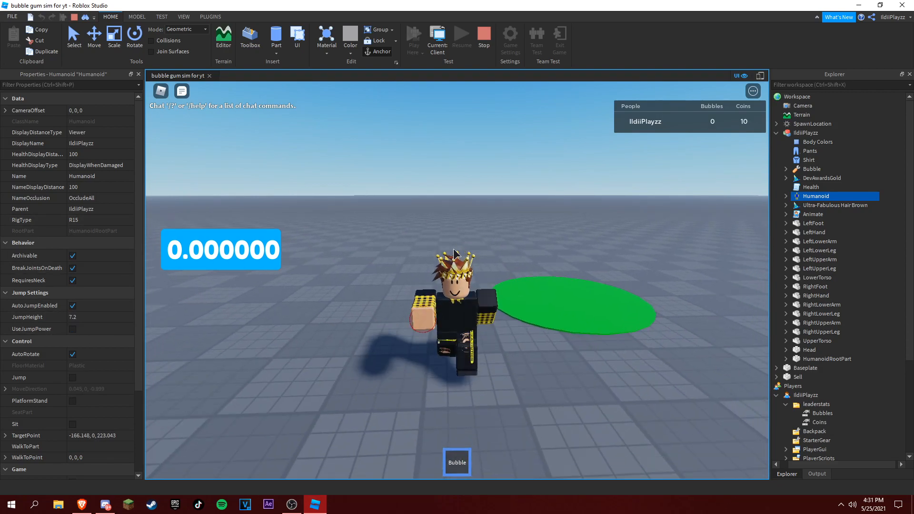
pyautogui.click(457, 252)
pyautogui.click(458, 251)
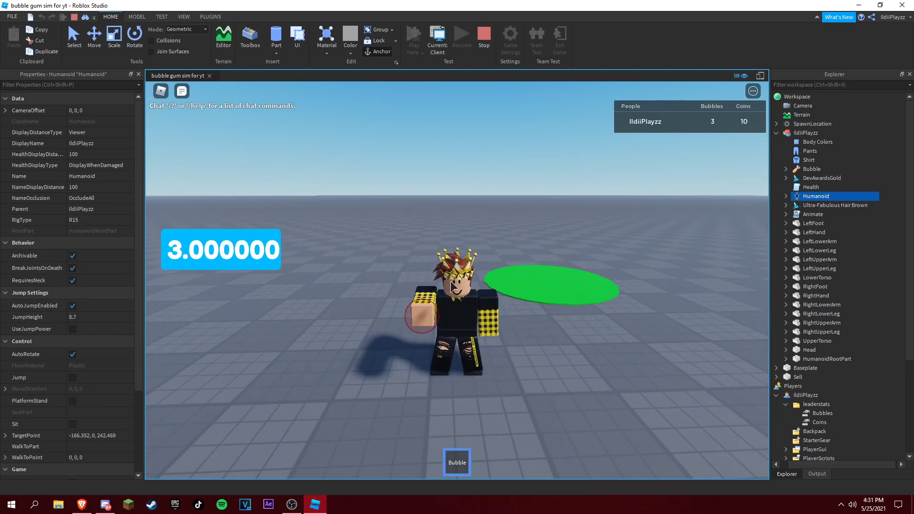
# Turn the camera and blow a long run of bubbles
pyautogui.moveTo(457, 252); pyautogui.dragTo(443, 359, button='right')
pyautogui.click(443, 359)
pyautogui.click(436, 373)
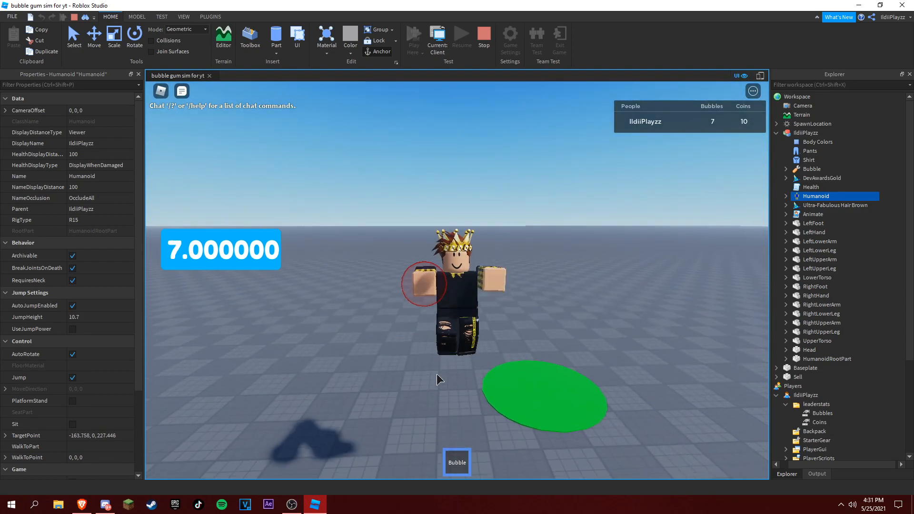
pyautogui.click(437, 382)
pyautogui.click(436, 381)
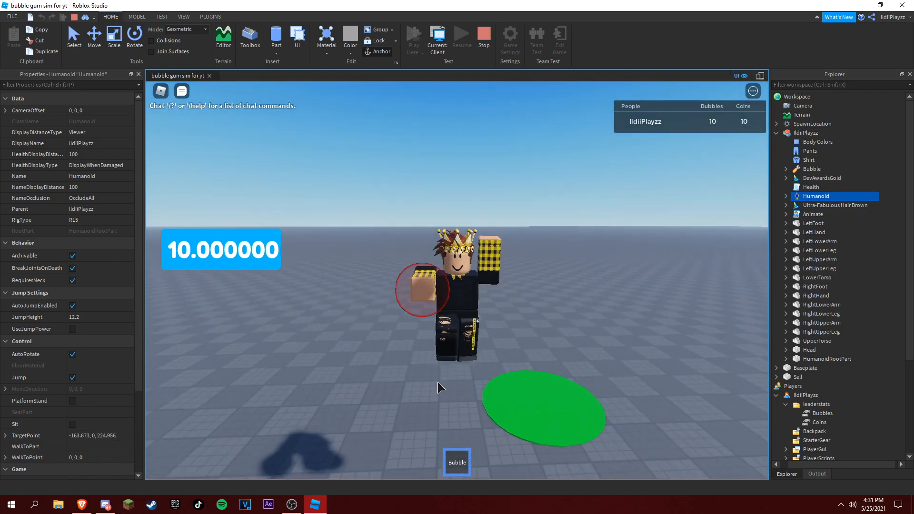
pyautogui.click(438, 380)
pyautogui.click(436, 385)
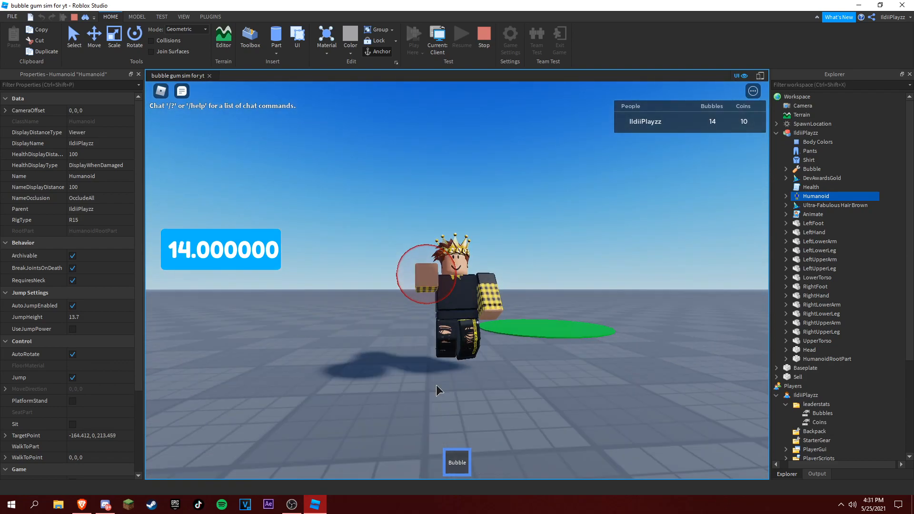
pyautogui.click(433, 389)
pyautogui.click(431, 388)
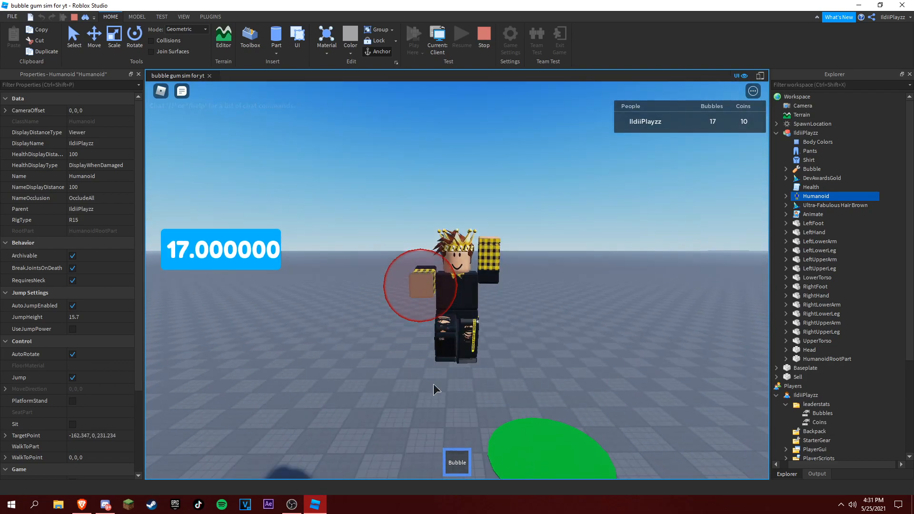
pyautogui.click(434, 380)
# Walk back onto the sell pad to sell the collected bubbles
pyautogui.press('s')
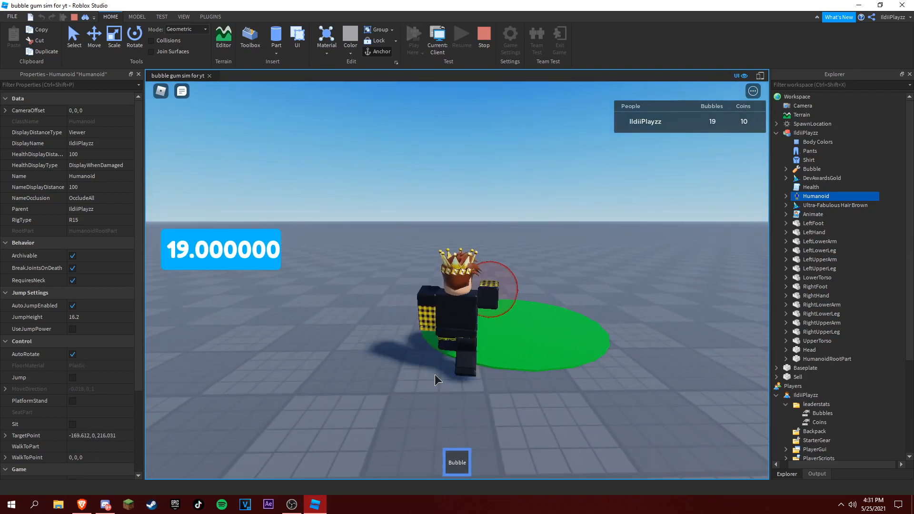
pyautogui.press('space')
pyautogui.press('s')
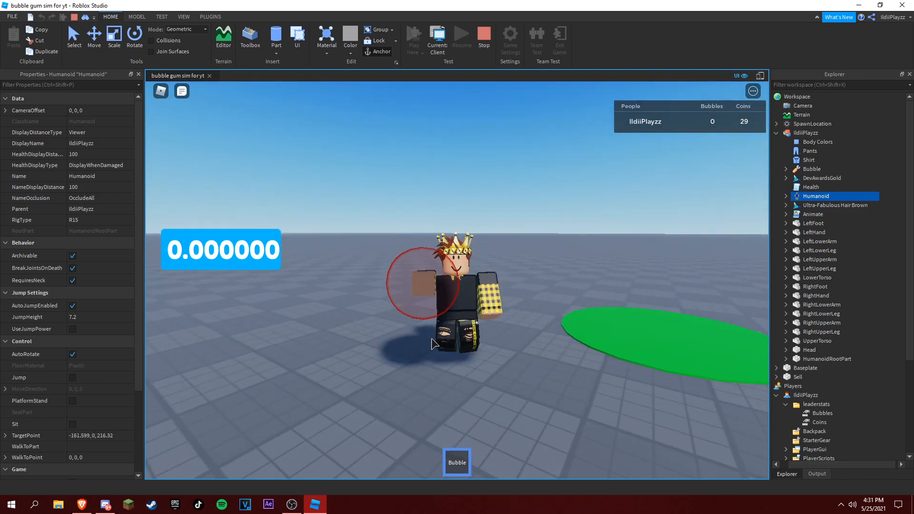
pyautogui.scroll(3, 499, 232)
pyautogui.scroll(-5, 505, 249)
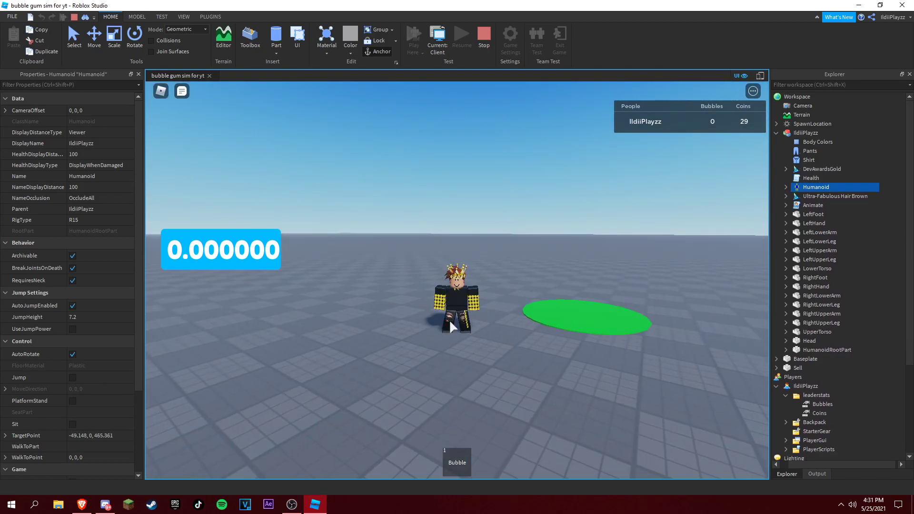
pyautogui.scroll(5, 449, 319)
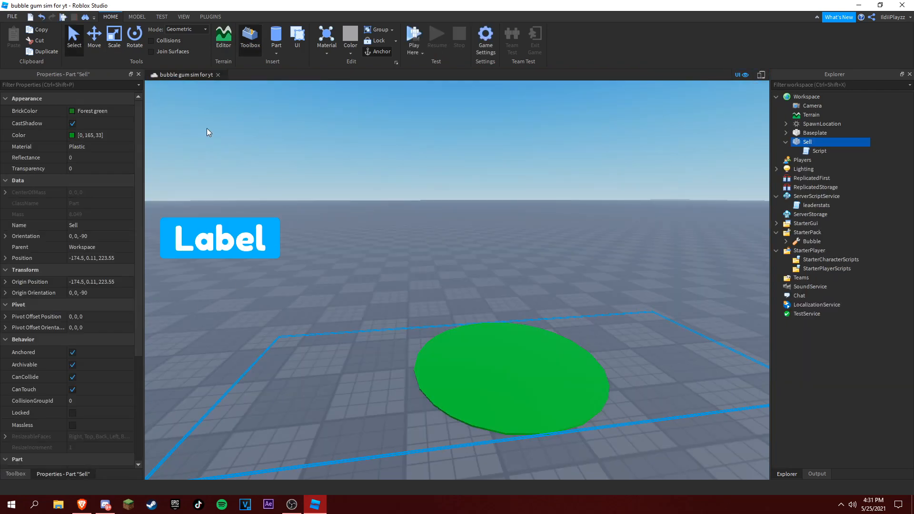
pyautogui.scroll(-4, 694, 149)
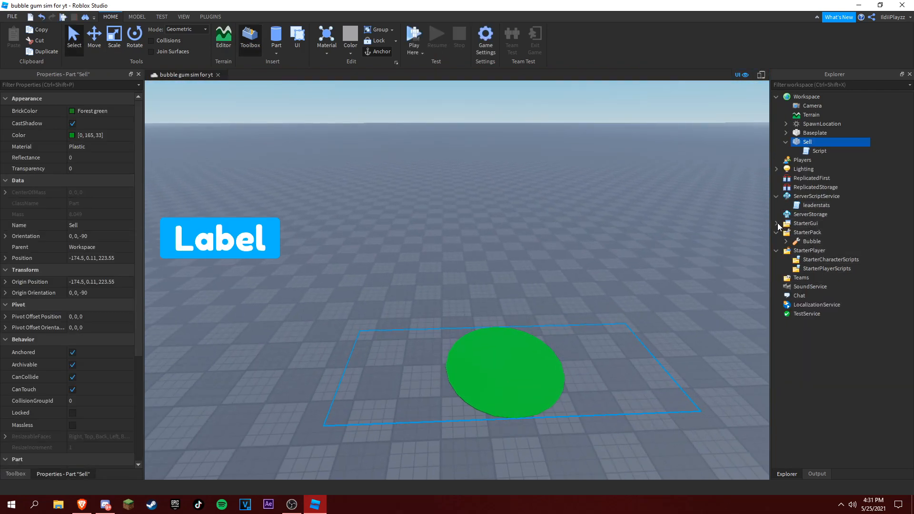
# Rename the counter TextLabel in StarterGui to Bubbles
pyautogui.click(777, 223)
pyautogui.click(820, 241)
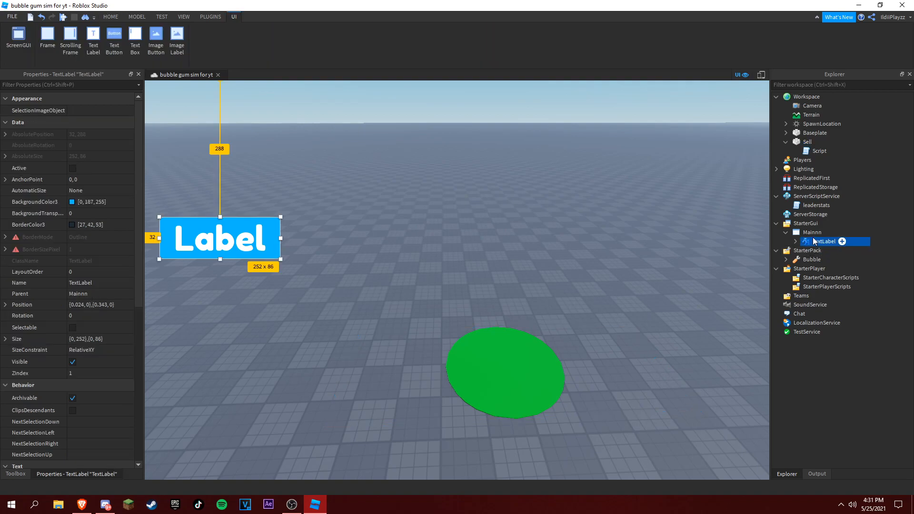
pyautogui.rightClick(821, 245)
pyautogui.click(817, 59)
pyautogui.write('Bubbles')
pyautogui.press('Return')
# Duplicate it as a Coins label placed below the Bubbles label
pyautogui.hotkey('ctrl', 'd')
pyautogui.rightClick(825, 228)
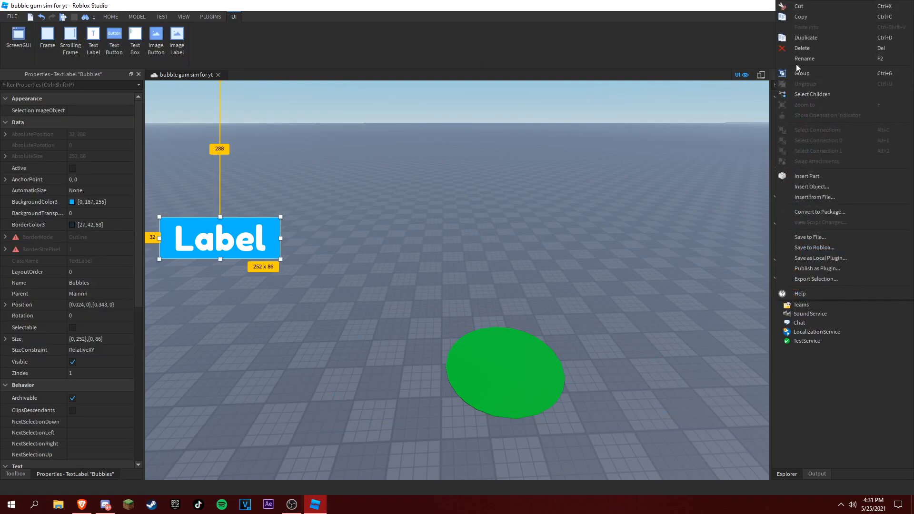
pyautogui.click(796, 64)
pyautogui.write('Co')
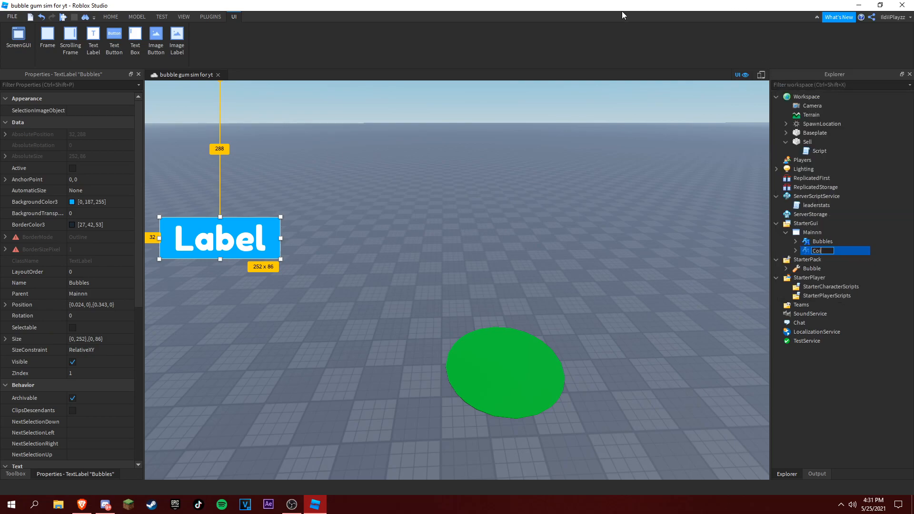
pyautogui.write('ns')
pyautogui.press('Return')
pyautogui.moveTo(247, 245); pyautogui.dragTo(247, 295)
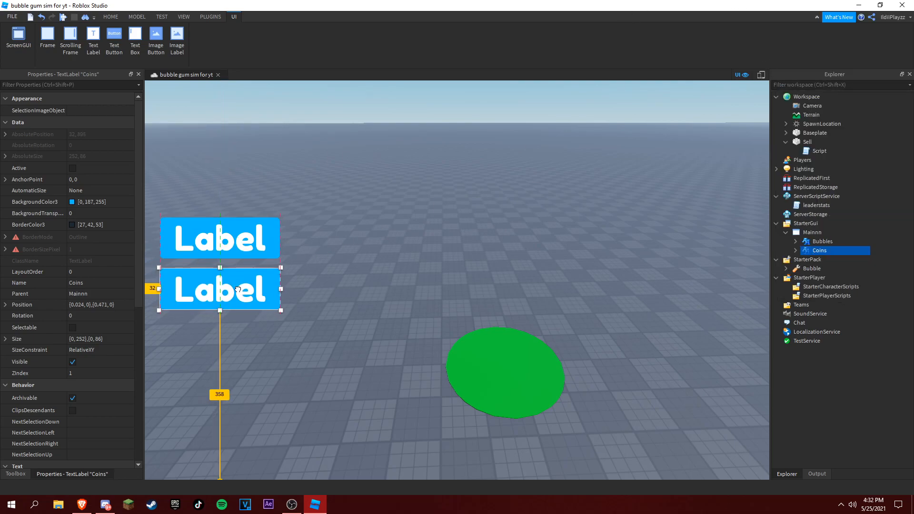
# Set the Coins label's BackgroundColor3 to orange
pyautogui.click(72, 202)
pyautogui.moveTo(516, 173); pyautogui.dragTo(537, 172)
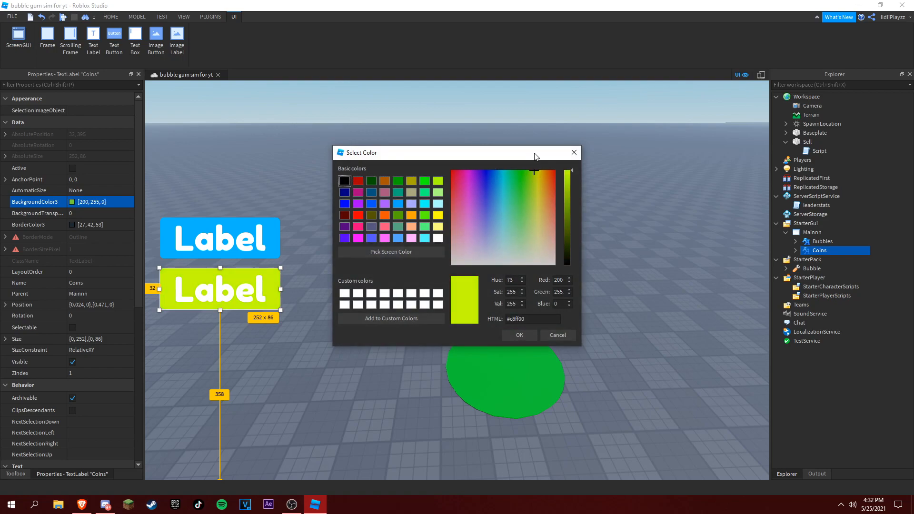
pyautogui.moveTo(539, 173); pyautogui.dragTo(545, 174)
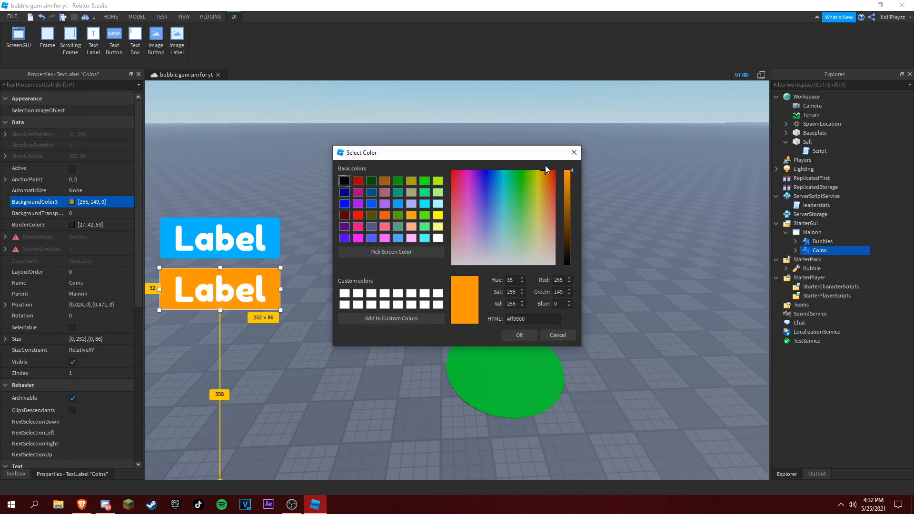
pyautogui.click(520, 335)
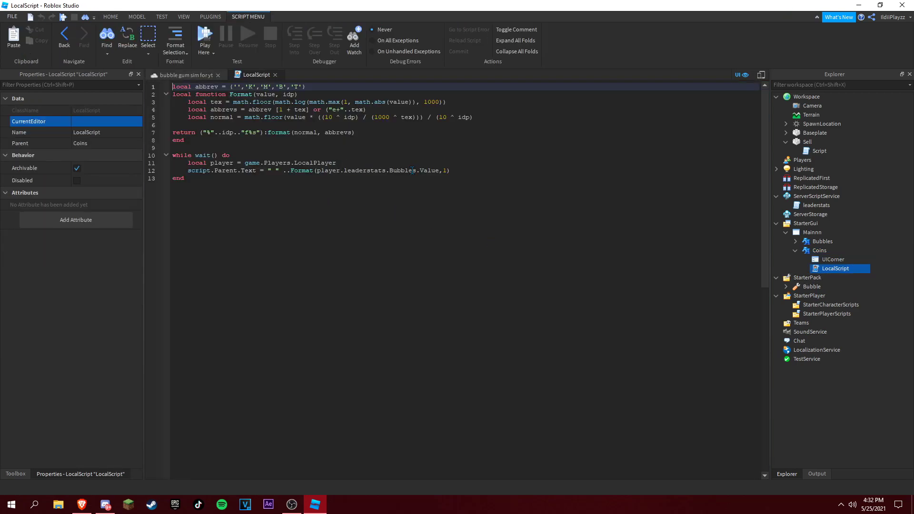
# Change its LocalScript to show leaderstats Coins, close it and start a playtest
pyautogui.doubleClick(413, 170)
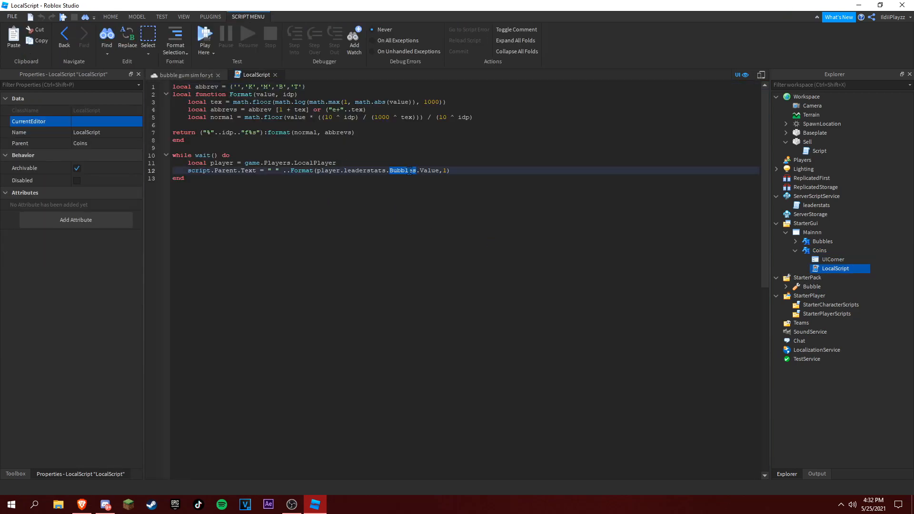
pyautogui.write('Coin')
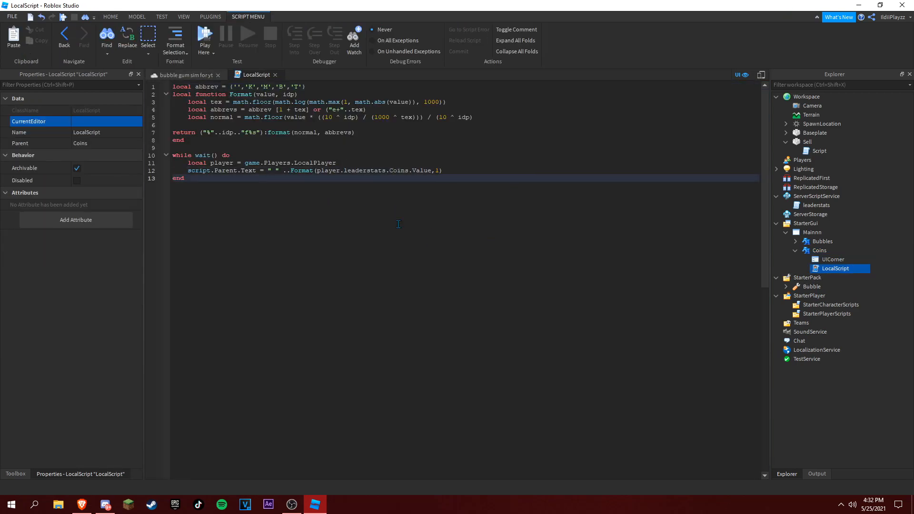
pyautogui.click(273, 275)
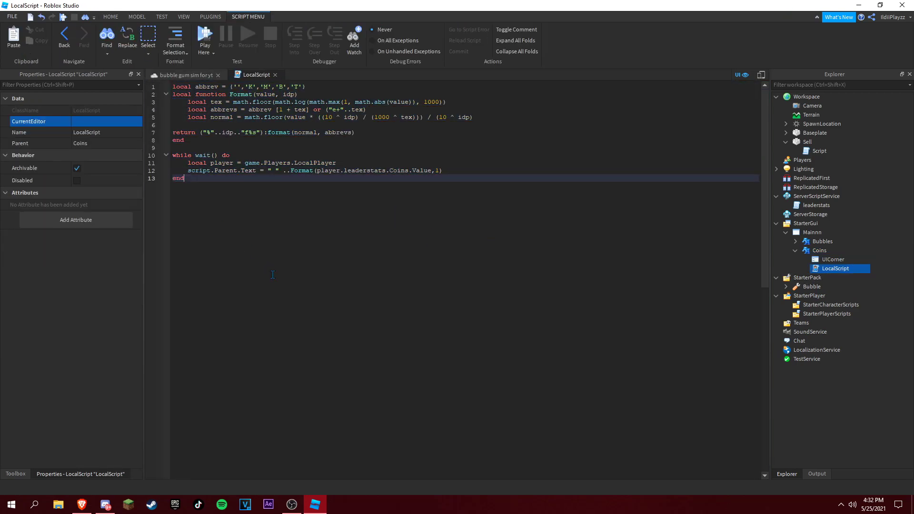
pyautogui.click(275, 74)
pyautogui.click(414, 33)
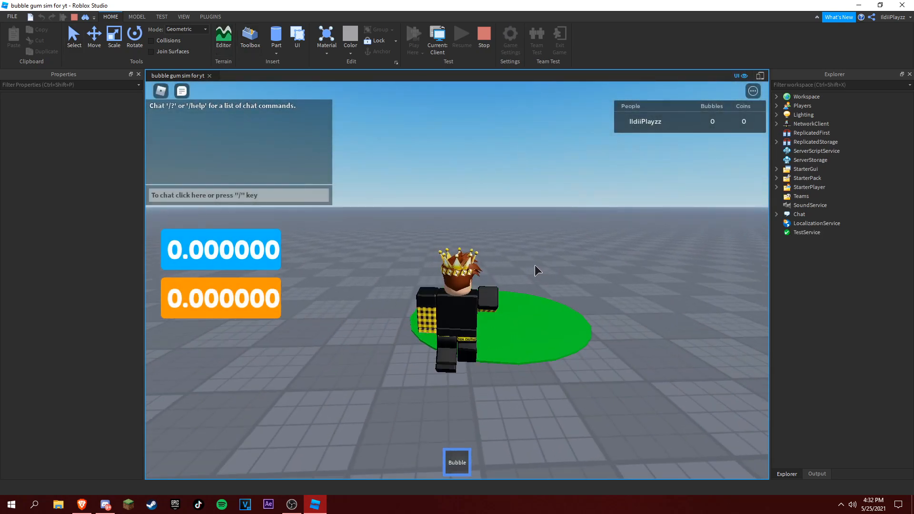
# Blow bubbles, sell them on the green pad and watch the orange Coins counter update
pyautogui.click(312, 266)
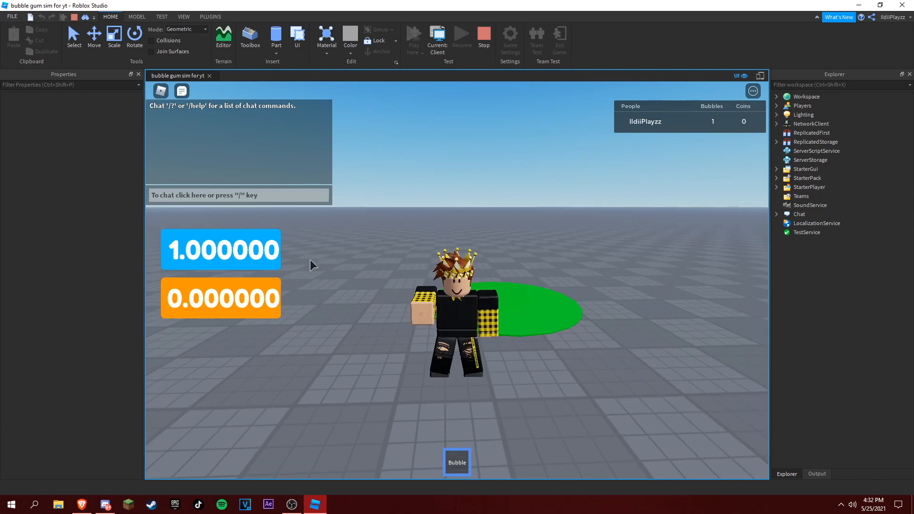
pyautogui.press('w')
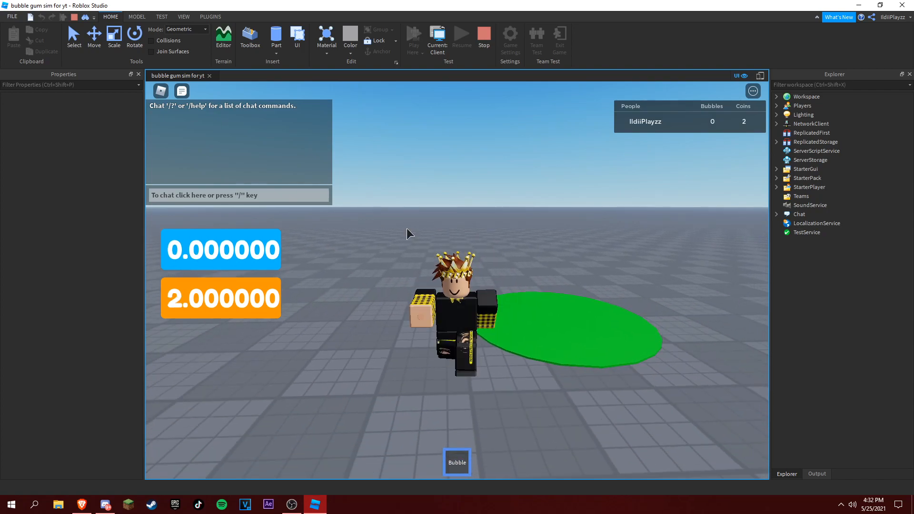
pyautogui.scroll(5, 408, 233)
pyautogui.scroll(-5, 457, 279)
pyautogui.scroll(5, 458, 285)
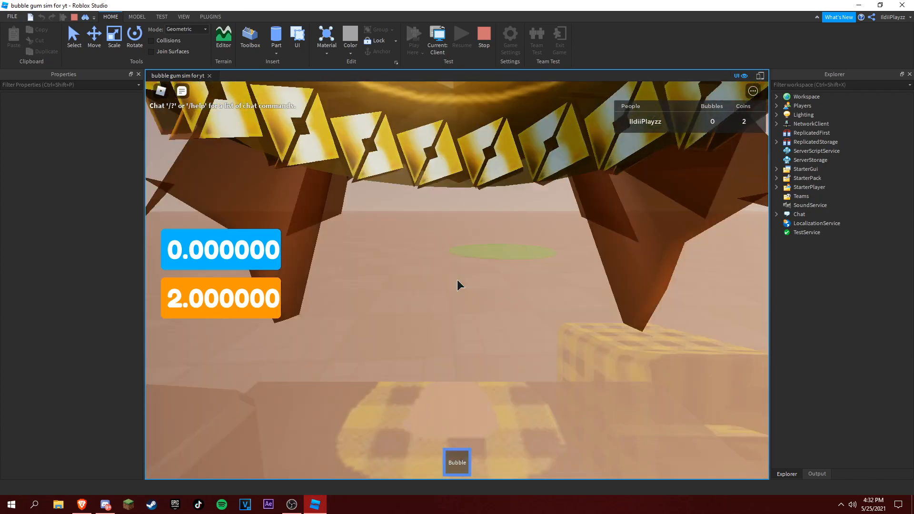
pyautogui.scroll(-5, 458, 285)
pyautogui.scroll(4, 457, 285)
pyautogui.scroll(-4, 457, 285)
pyautogui.scroll(5, 460, 284)
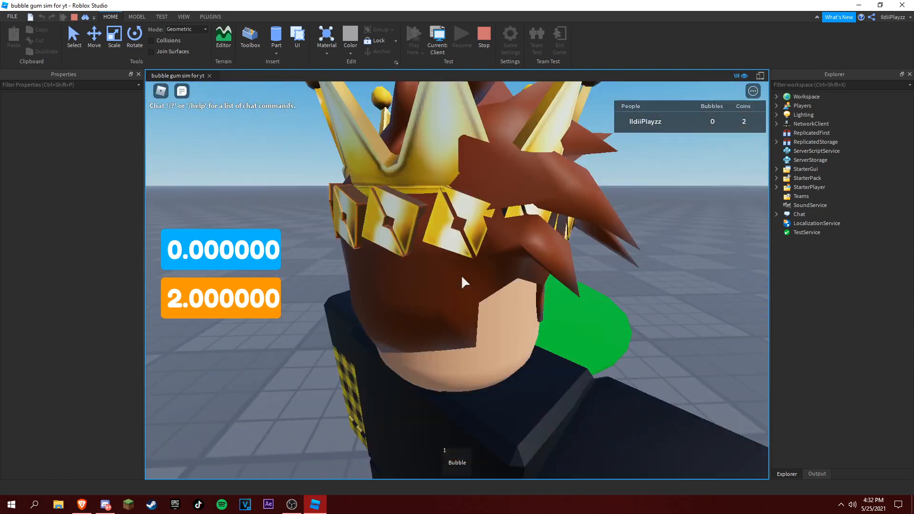
pyautogui.scroll(-5, 463, 282)
pyautogui.moveTo(463, 283); pyautogui.dragTo(500, 315, button='right')
pyautogui.click(504, 317)
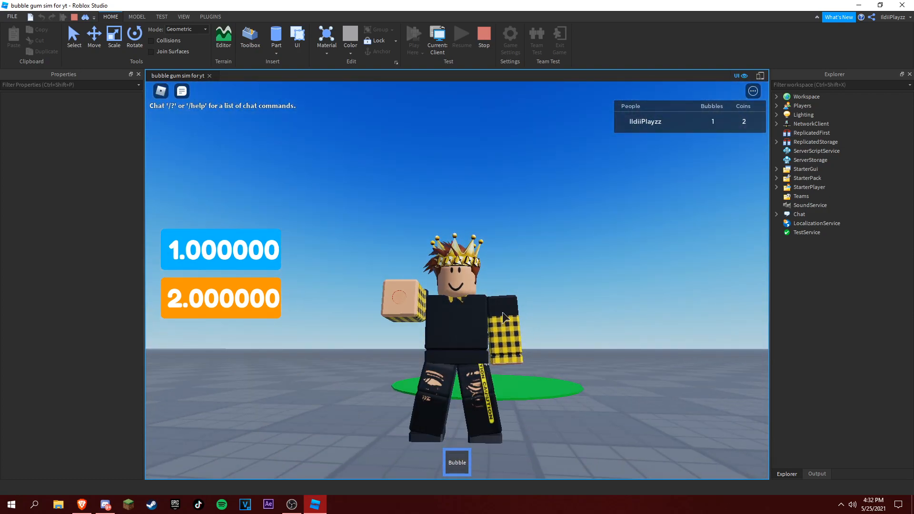
pyautogui.moveTo(500, 213); pyautogui.dragTo(472, 215, button='right')
pyautogui.click(501, 213)
pyautogui.click(501, 218)
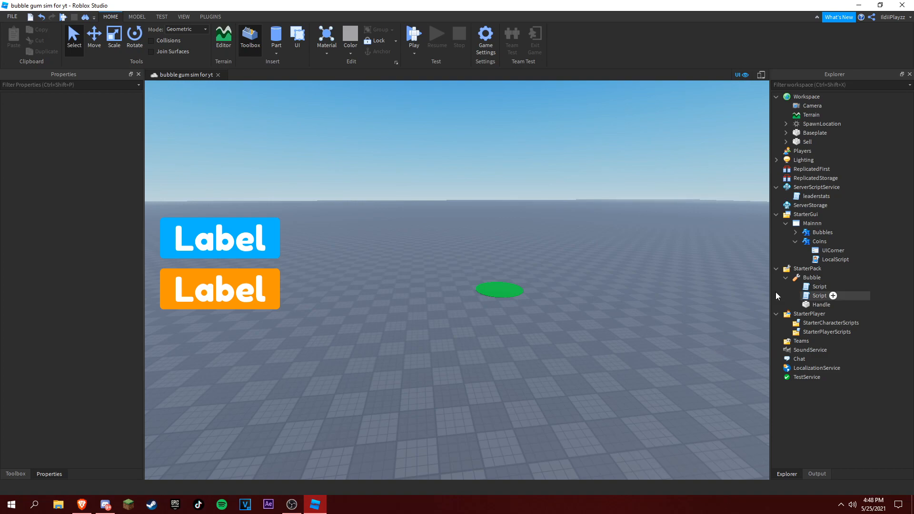
# Add a ScreenGui under StarterGui and name it LoadingScreen
pyautogui.click(794, 241)
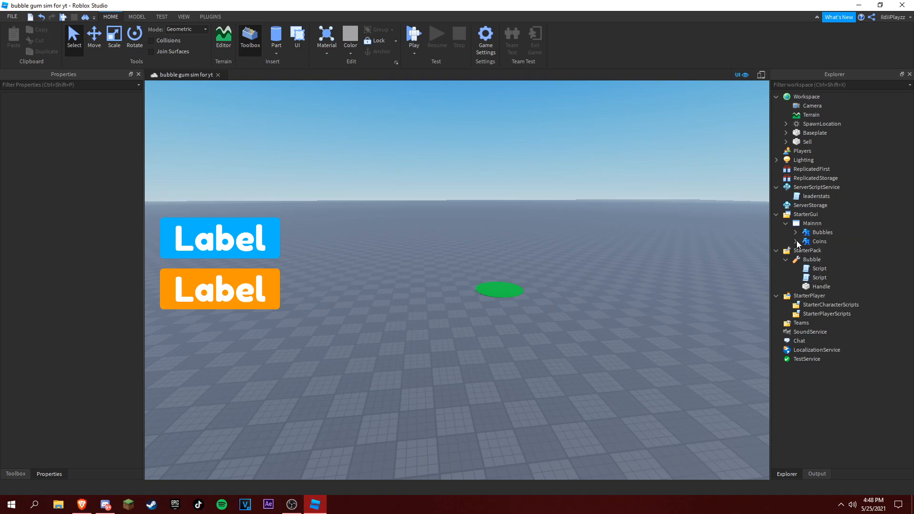
pyautogui.click(786, 223)
pyautogui.click(828, 215)
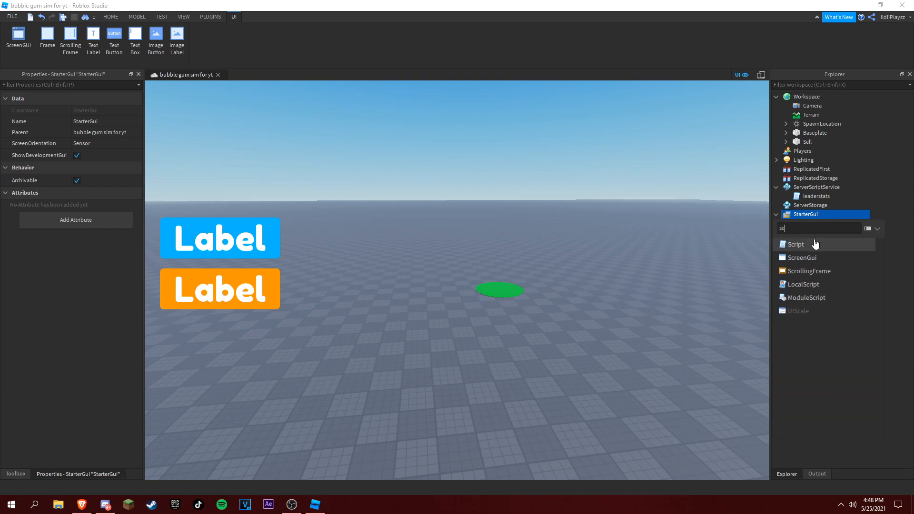
pyautogui.click(812, 245)
pyautogui.rightClick(815, 232)
pyautogui.click(802, 65)
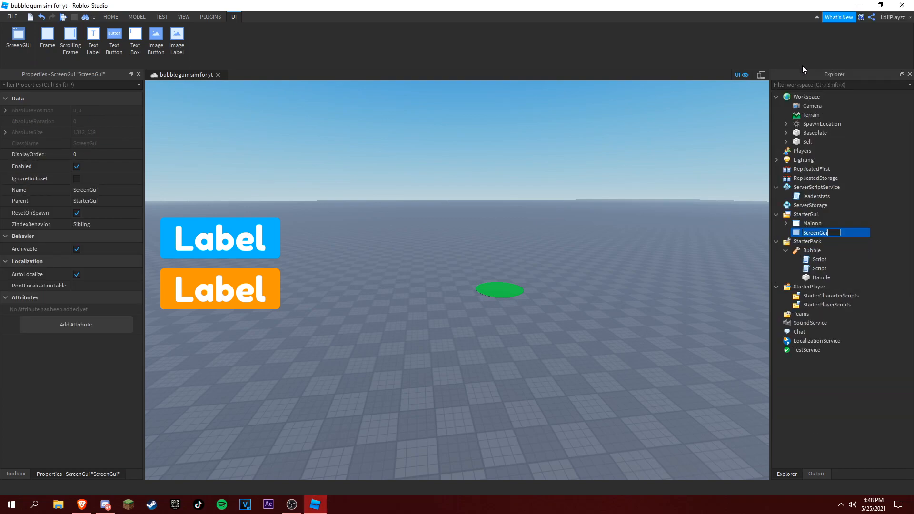
pyautogui.write('LoadingScreen')
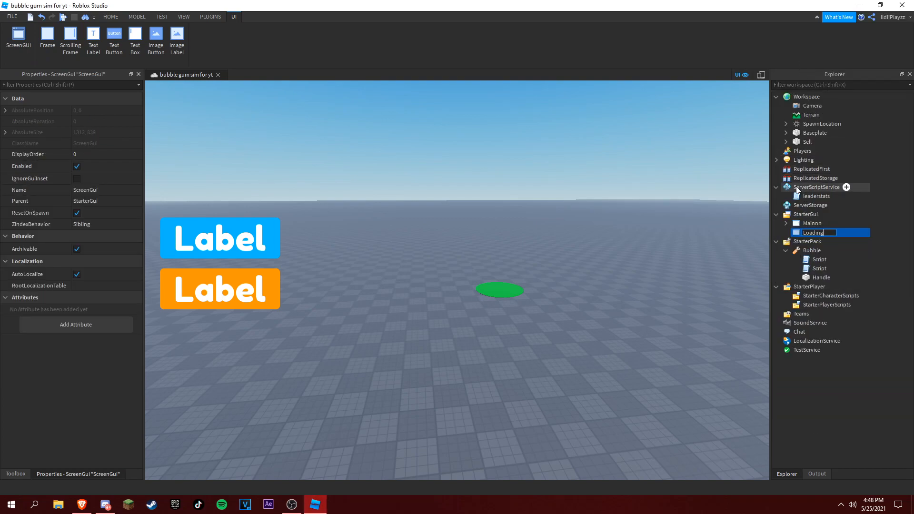
pyautogui.press('Return')
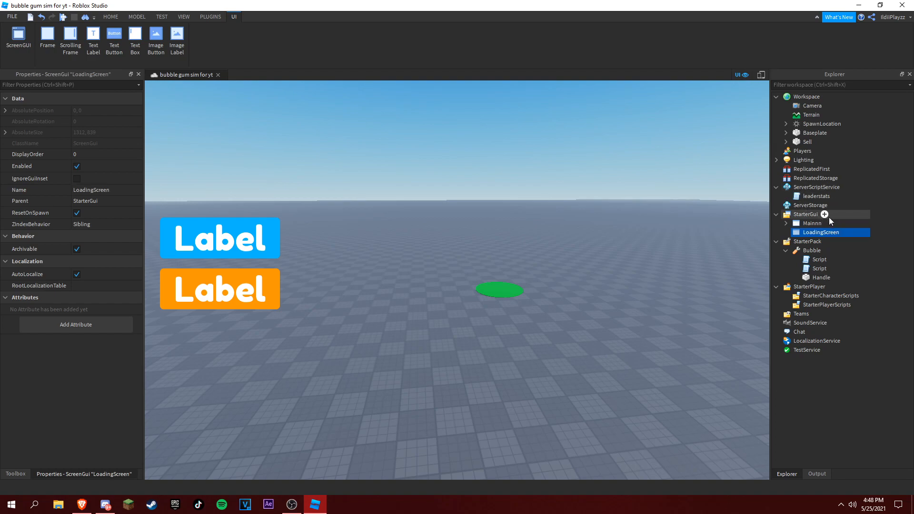
# Insert a Frame into LoadingScreen and name it Background
pyautogui.click(849, 231)
pyautogui.click(834, 268)
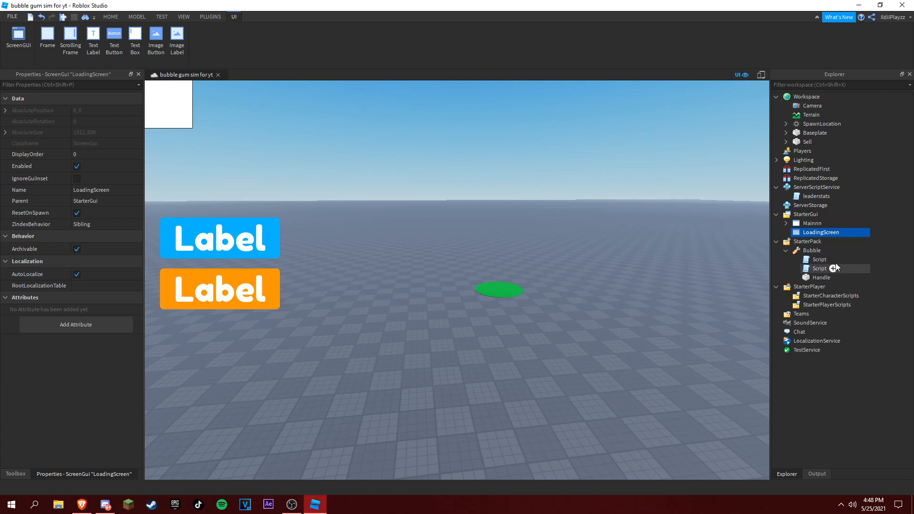
pyautogui.click(818, 81)
pyautogui.write('Backgro')
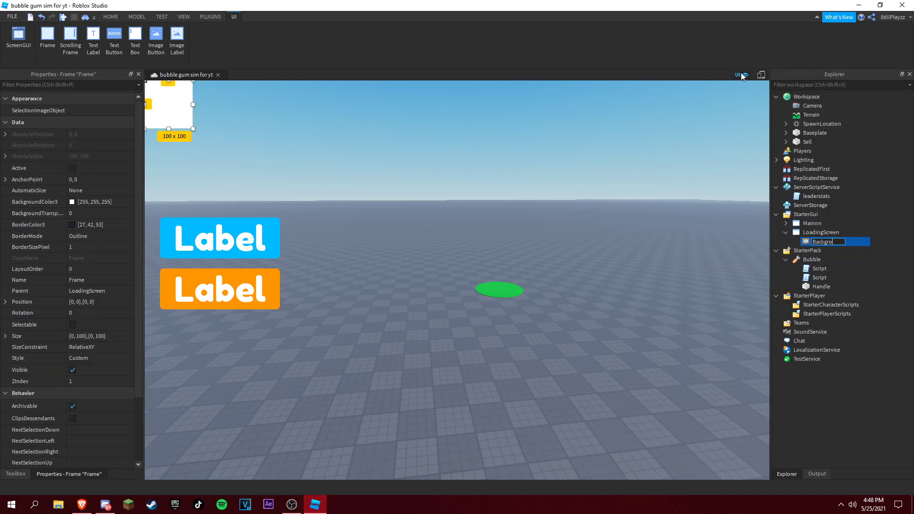
pyautogui.write('und')
pyautogui.press('Return')
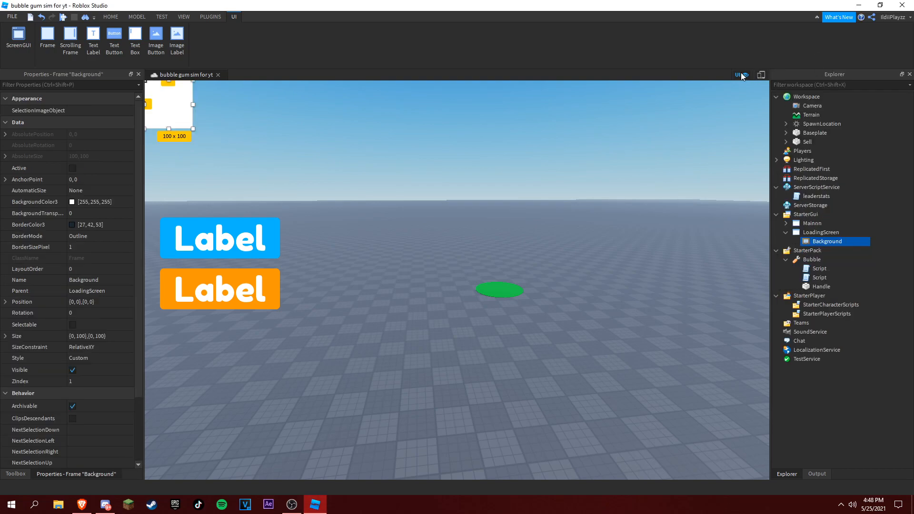
# Give Background a centred 0.5,0.5 anchor point and a blue background colour
pyautogui.click(86, 179)
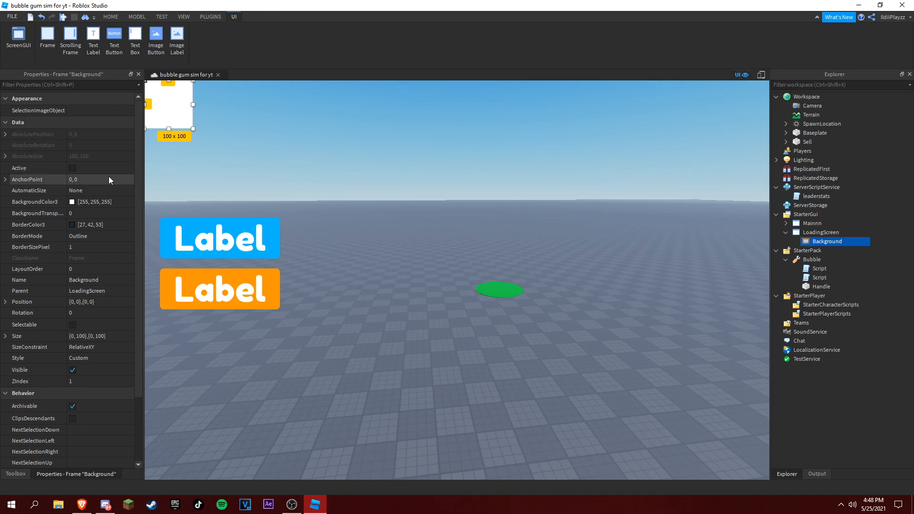
pyautogui.write('0.5,0.5')
pyautogui.press('Return')
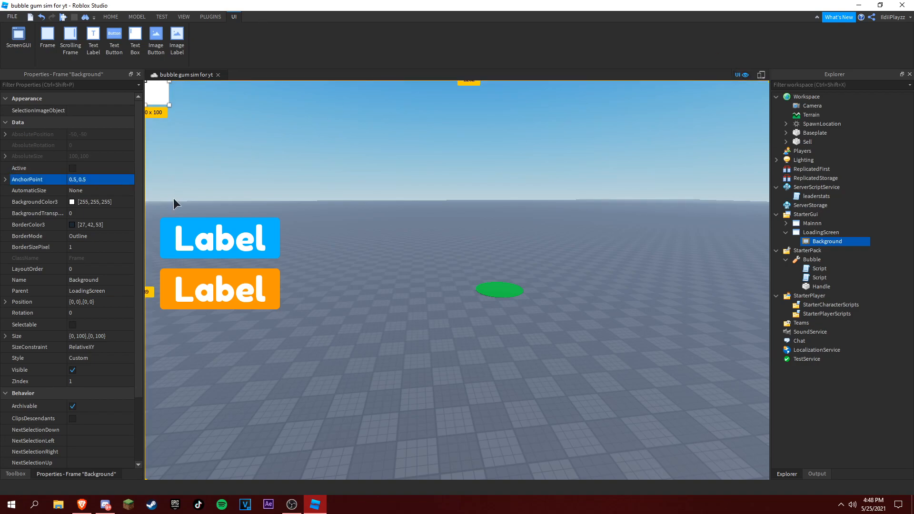
pyautogui.click(71, 202)
pyautogui.moveTo(479, 192); pyautogui.dragTo(495, 172)
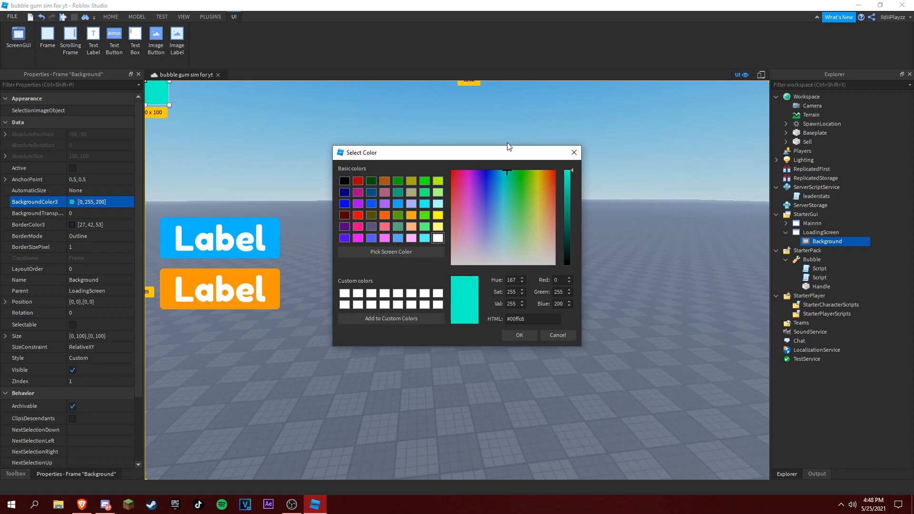
pyautogui.click(518, 336)
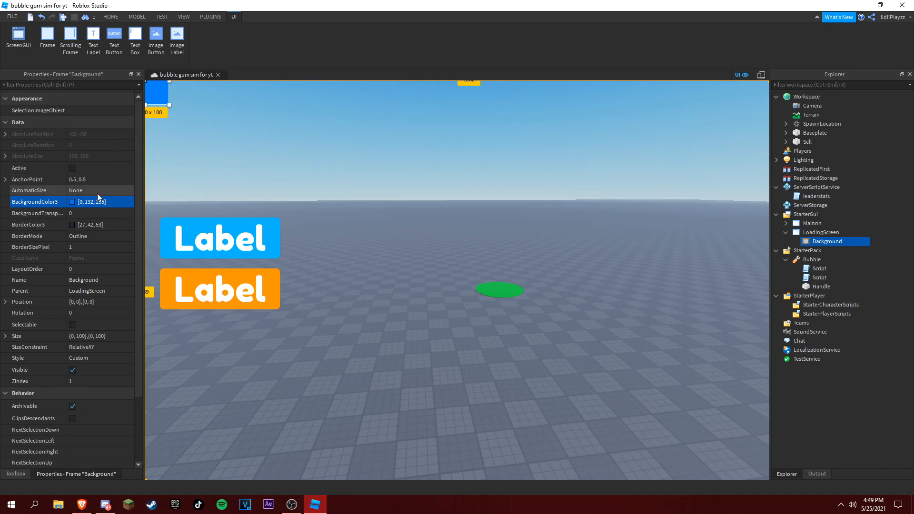
# Set Background's Position to {0.5,0},{0.5,0} and Size to {1,0},{1,0}
pyautogui.click(74, 302)
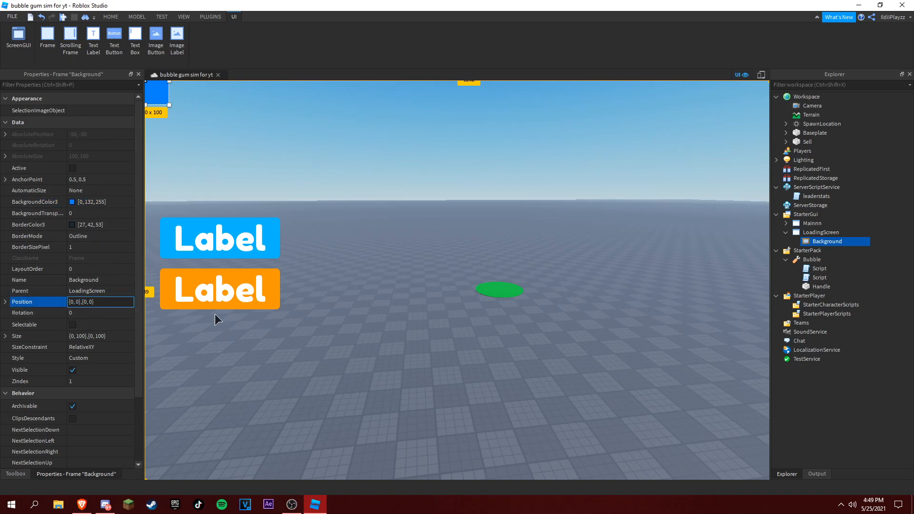
pyautogui.write('.5')
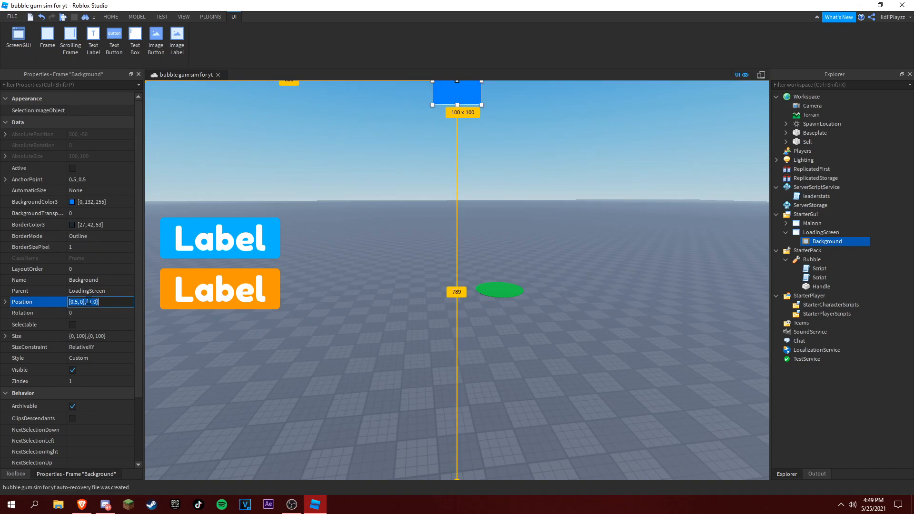
pyautogui.write('.5')
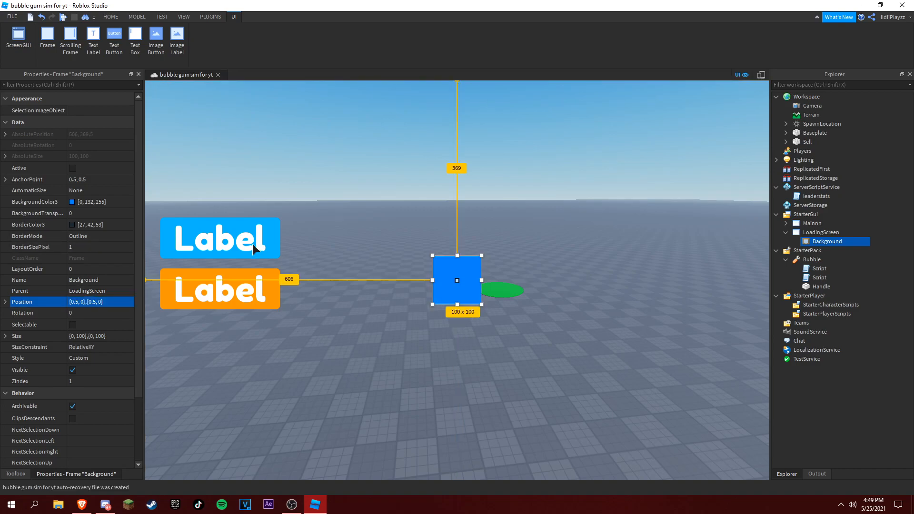
pyautogui.press('Return')
pyautogui.click(84, 336)
pyautogui.write('1, 0}')
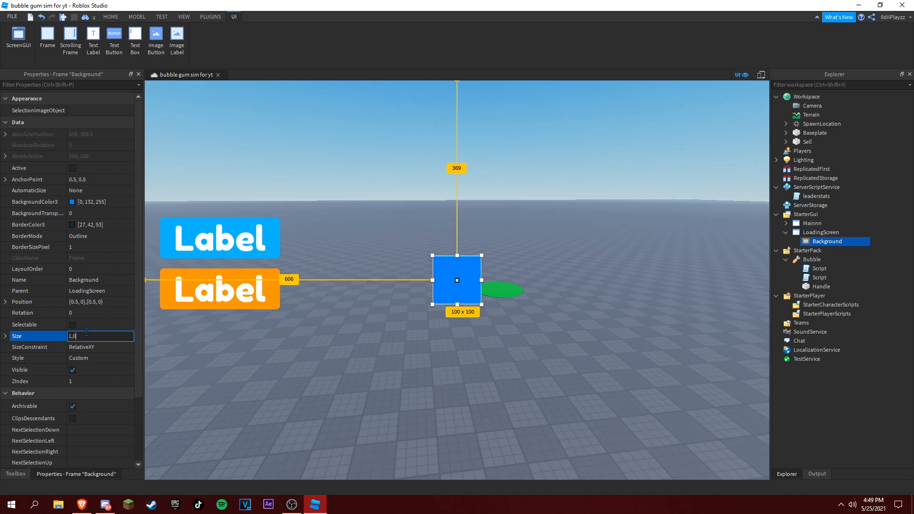
pyautogui.write(',{1, 0')
pyautogui.press('Return')
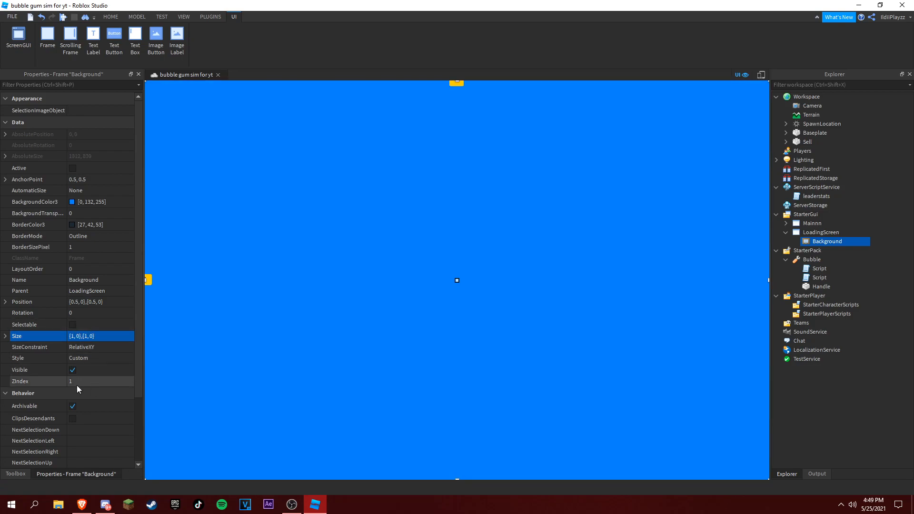
pyautogui.scroll(-2, 76, 386)
pyautogui.scroll(2, 77, 384)
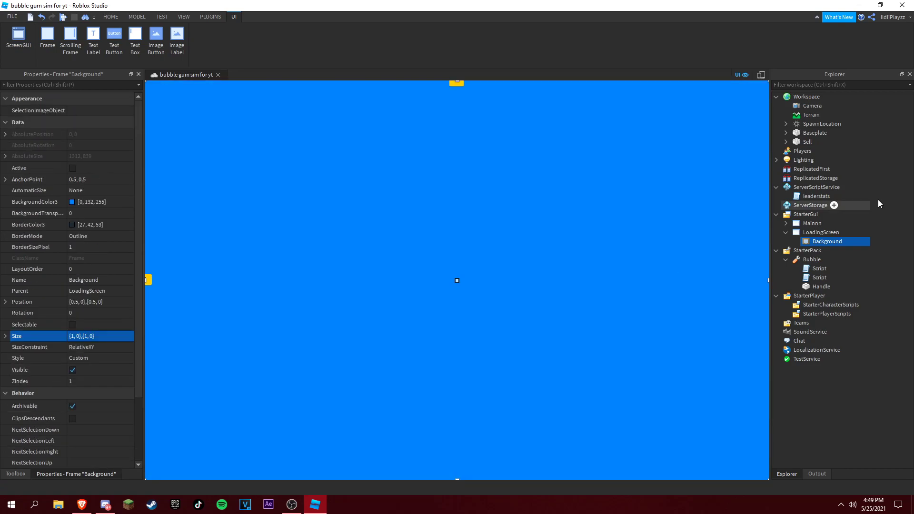
pyautogui.click(850, 241)
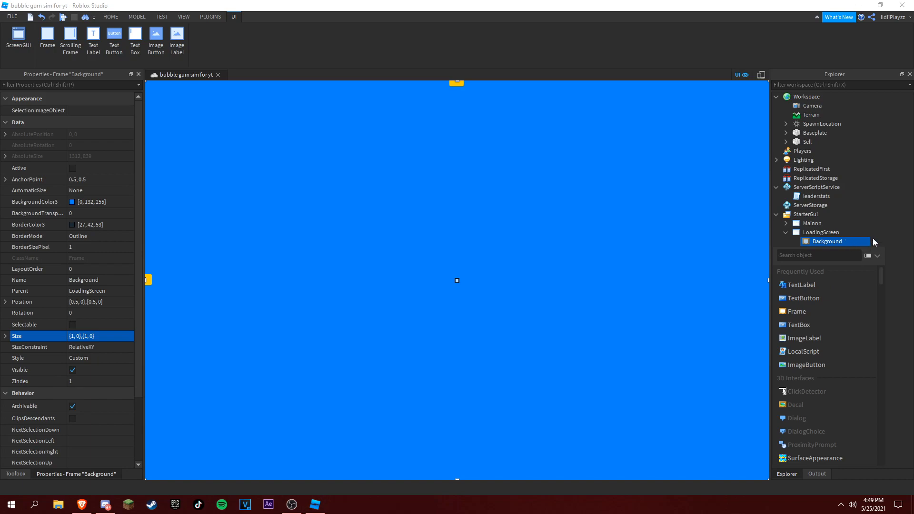
# Insert a LocalScript under Background and rename it Handler
pyautogui.click(881, 241)
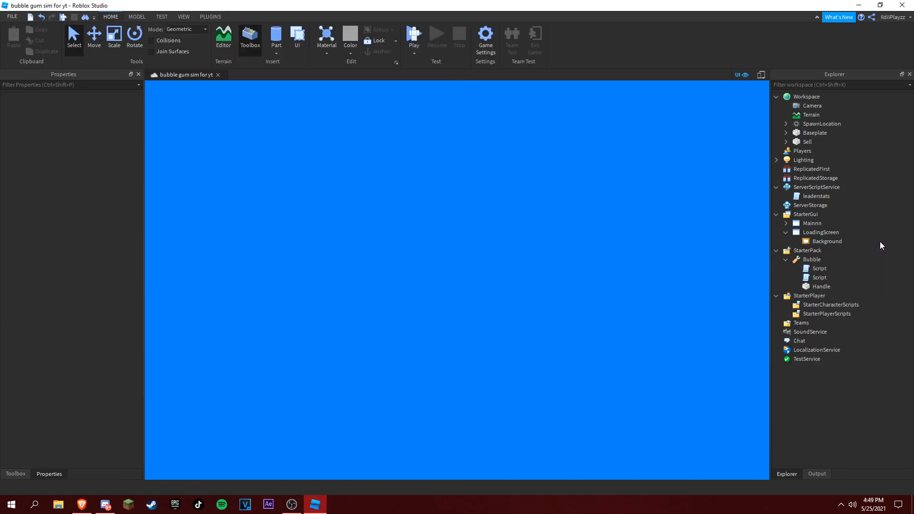
pyautogui.click(827, 241)
pyautogui.click(849, 242)
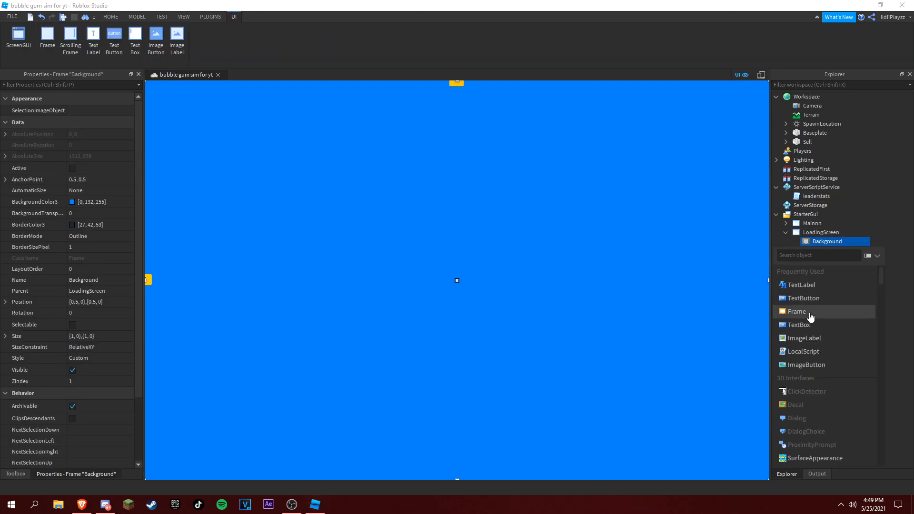
pyautogui.click(803, 351)
pyautogui.rightClick(825, 253)
pyautogui.click(810, 102)
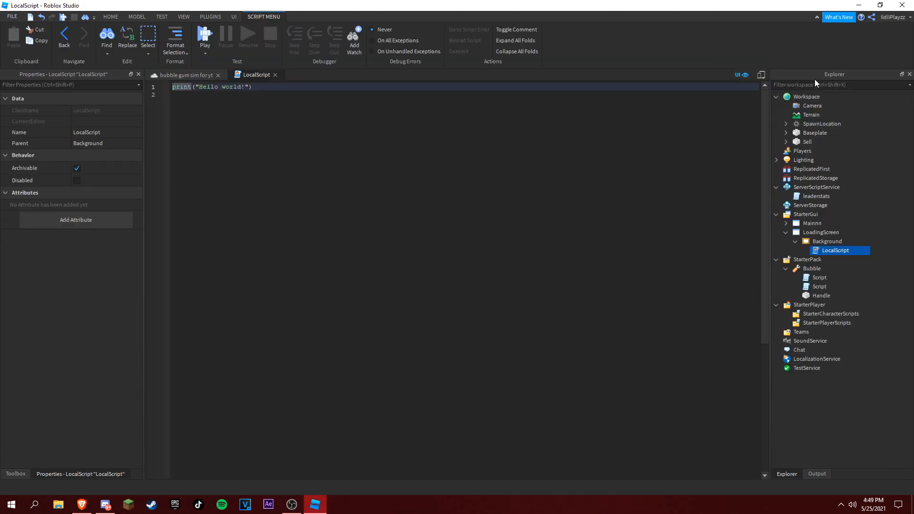
pyautogui.click(820, 169)
pyautogui.rightClick(822, 243)
pyautogui.click(805, 74)
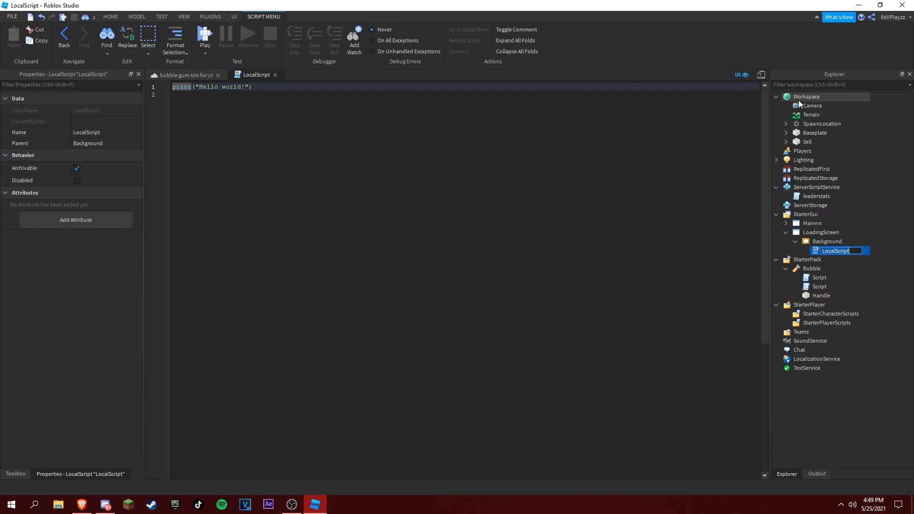
pyautogui.write('Handler')
pyautogui.press('Return')
# Return to the game view and expand Background to add another child
pyautogui.click(882, 184)
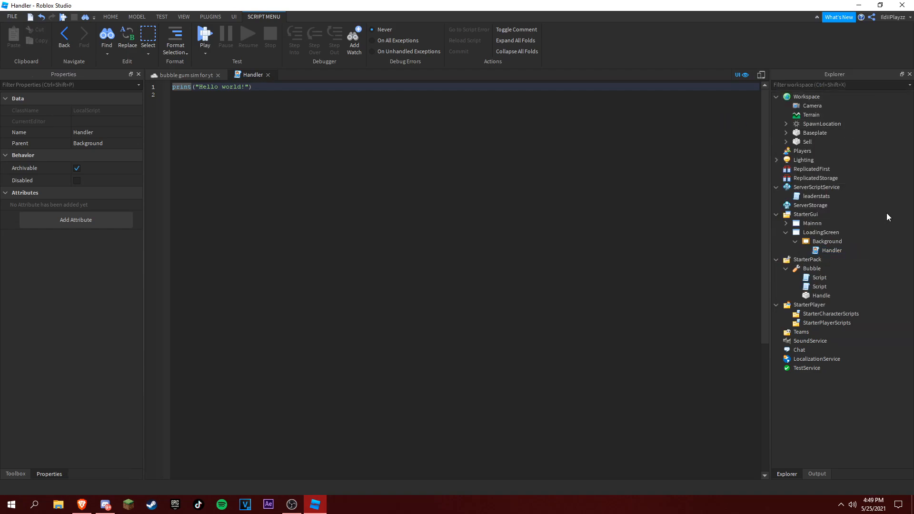
pyautogui.click(181, 76)
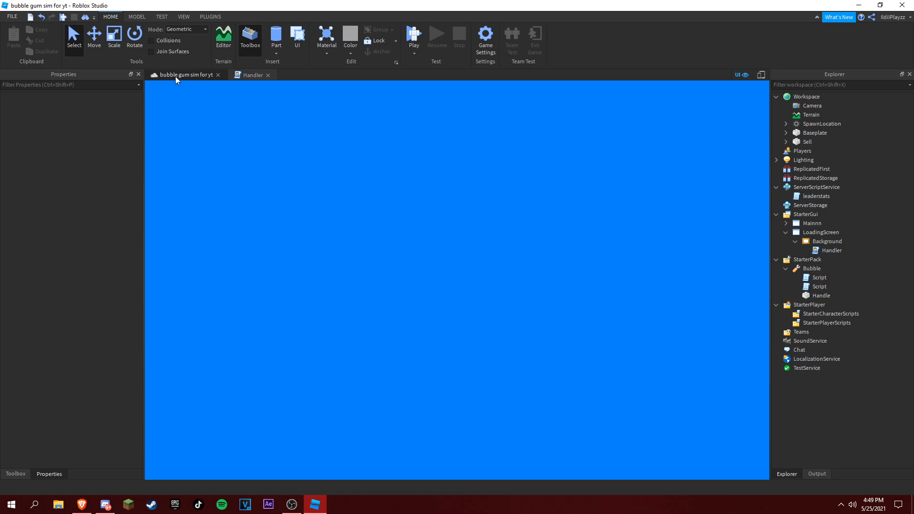
pyautogui.click(798, 241)
pyautogui.click(792, 241)
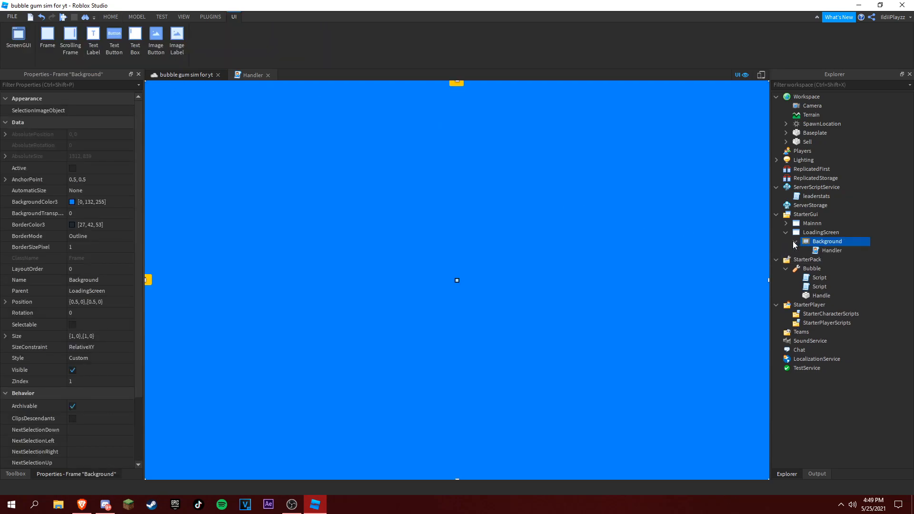
pyautogui.click(857, 241)
# Insert a TextButton under Background and rename it PlayButton
pyautogui.click(804, 298)
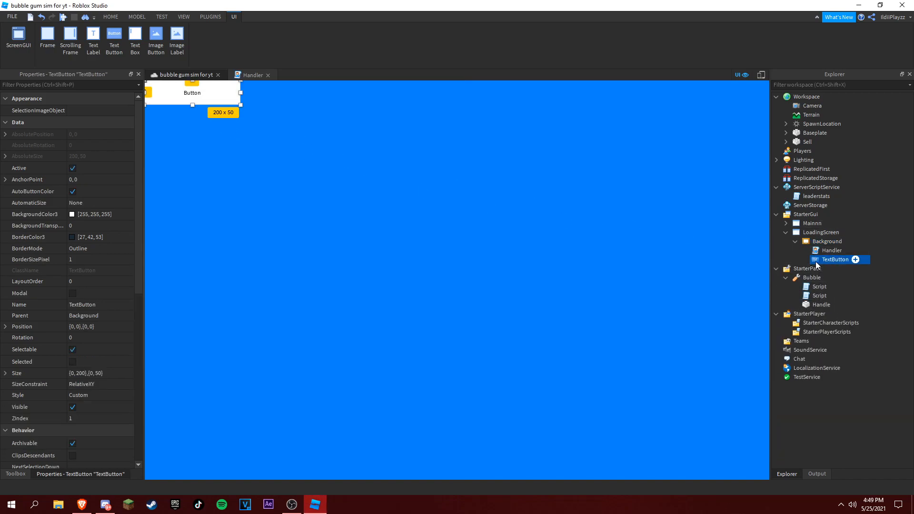
pyautogui.rightClick(835, 260)
pyautogui.click(810, 69)
pyautogui.write('PlayBu')
pyautogui.write('tton')
pyautogui.press('Return')
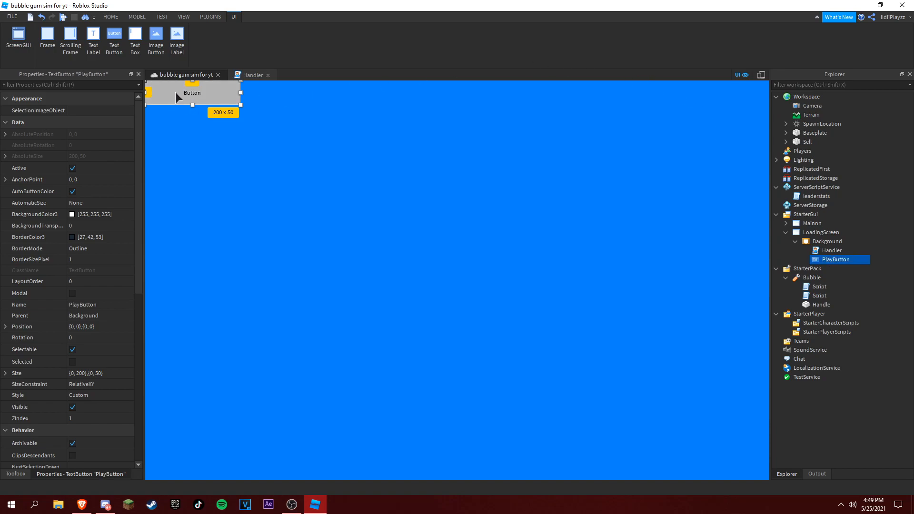
# Move the button to the bottom centre and enlarge it to about 310 by 77
pyautogui.moveTo(177, 95); pyautogui.dragTo(446, 454)
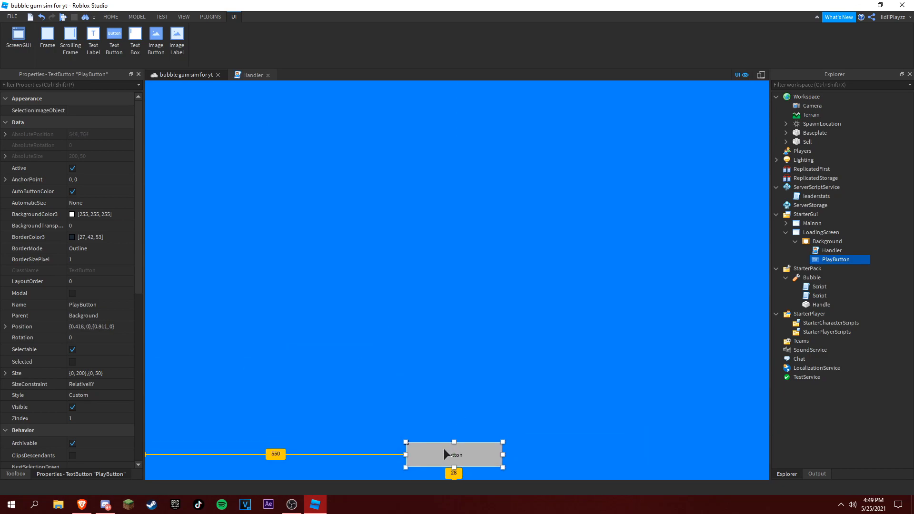
pyautogui.moveTo(502, 442); pyautogui.dragTo(547, 429)
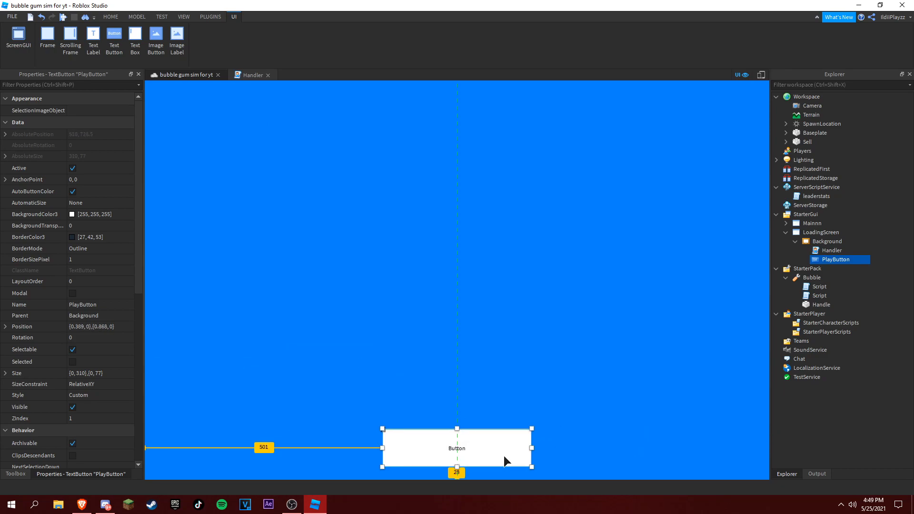
pyautogui.moveTo(503, 456); pyautogui.dragTo(500, 456)
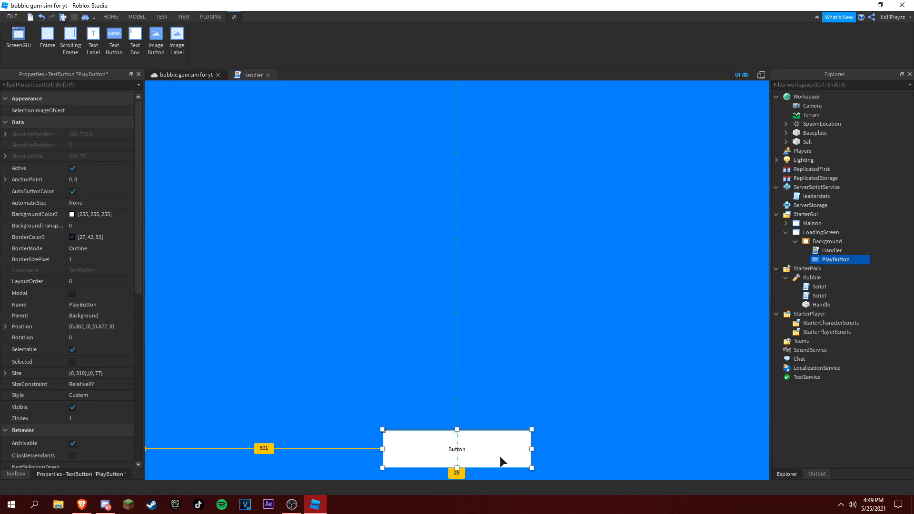
# Give PlayButton a green background colour and rounded corners via UICorner
pyautogui.click(92, 215)
pyautogui.moveTo(492, 207); pyautogui.dragTo(507, 177)
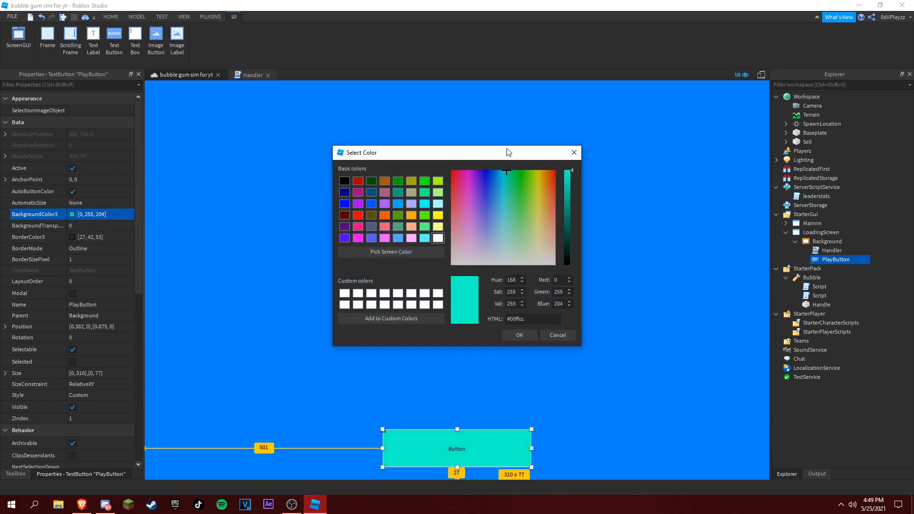
pyautogui.click(519, 336)
pyautogui.click(856, 260)
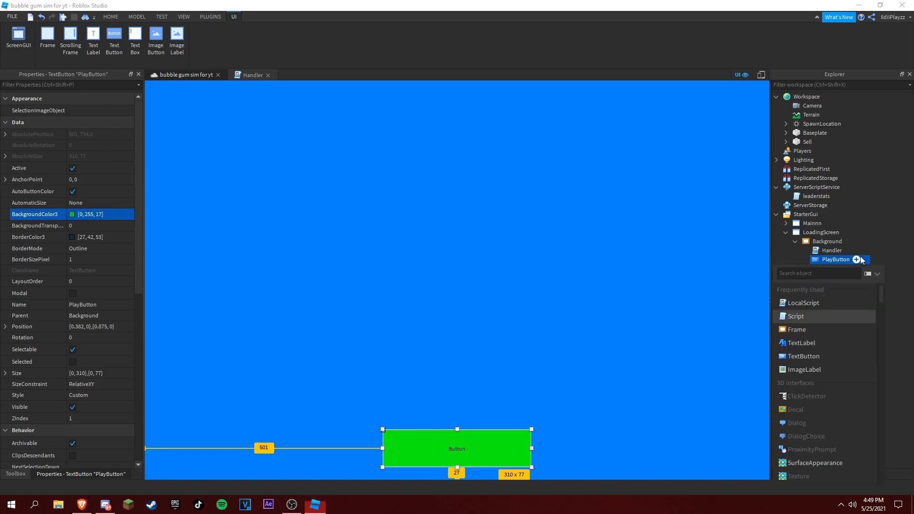
pyautogui.click(821, 275)
pyautogui.scroll(-5, 45, 306)
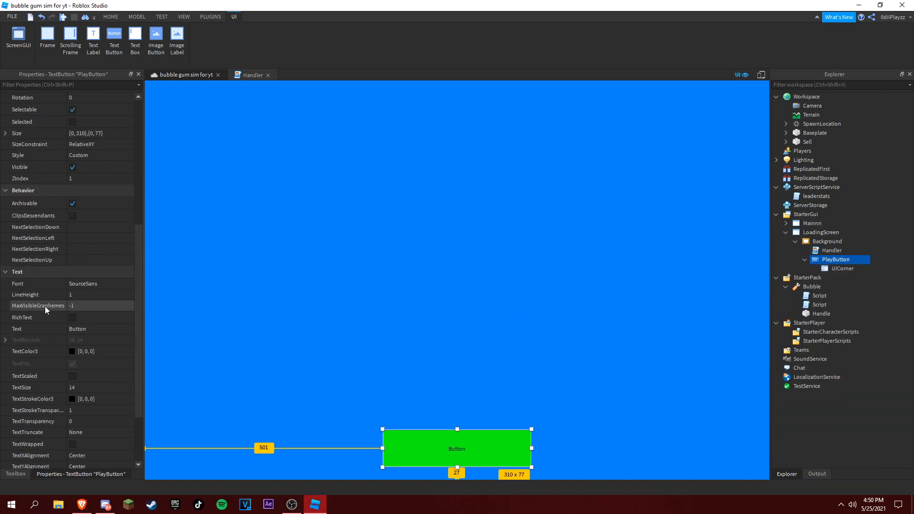
# Style the button text as FredokaOne, scaled, wrapped, white, reading PLAY
pyautogui.click(93, 283)
pyautogui.click(87, 330)
pyautogui.click(73, 444)
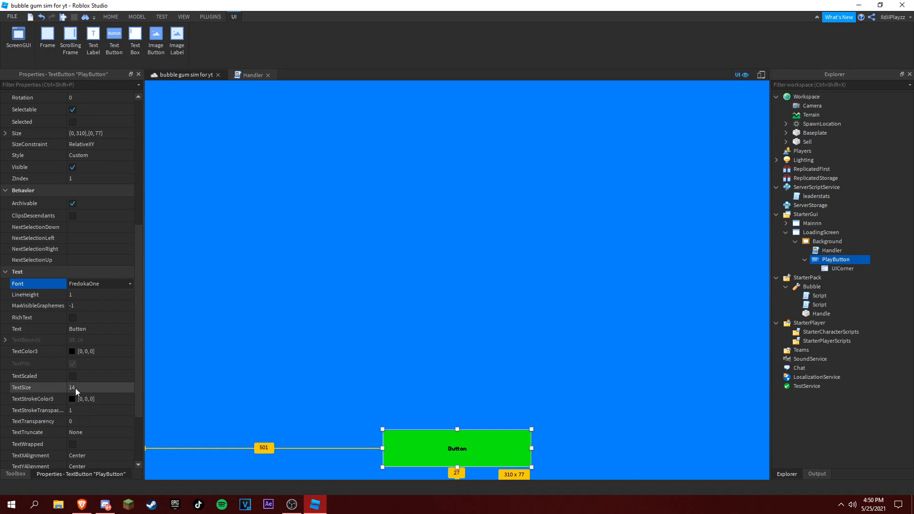
pyautogui.click(71, 375)
pyautogui.click(72, 351)
pyautogui.click(568, 172)
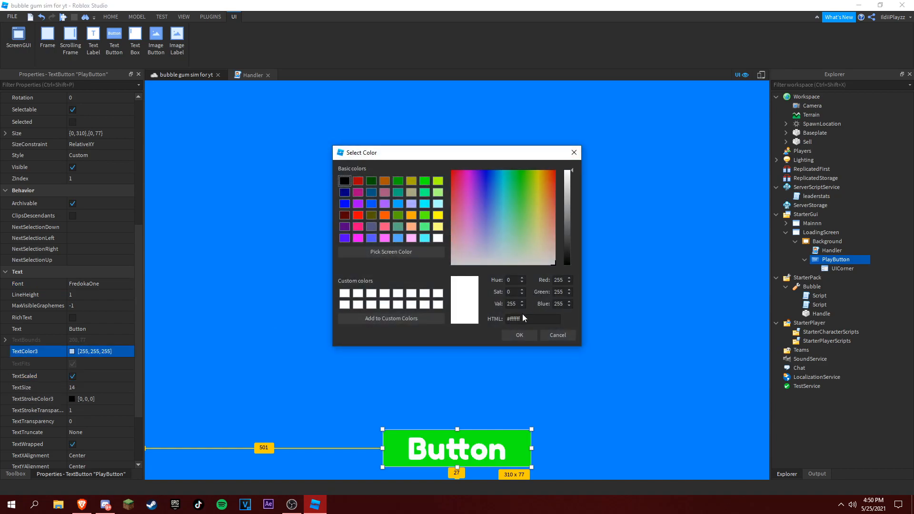
pyautogui.click(519, 335)
pyautogui.doubleClick(82, 329)
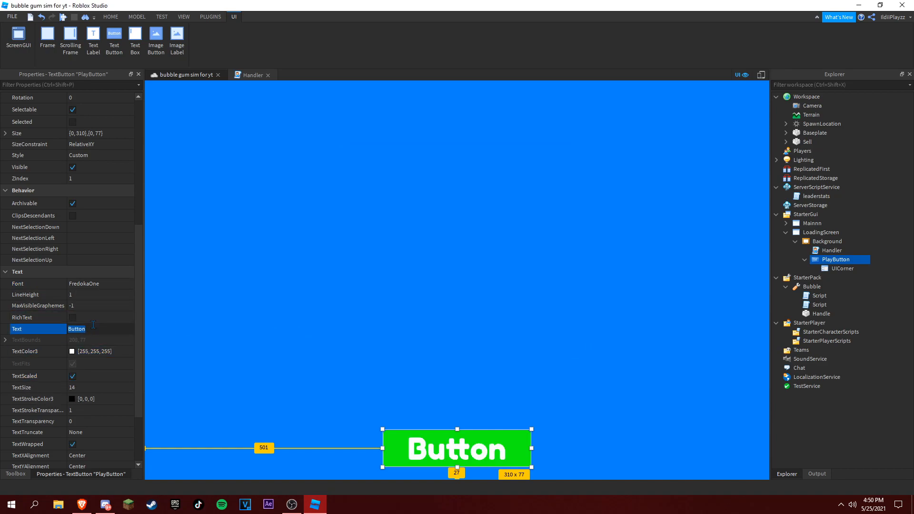
pyautogui.write('PLAY')
pyautogui.press('Return')
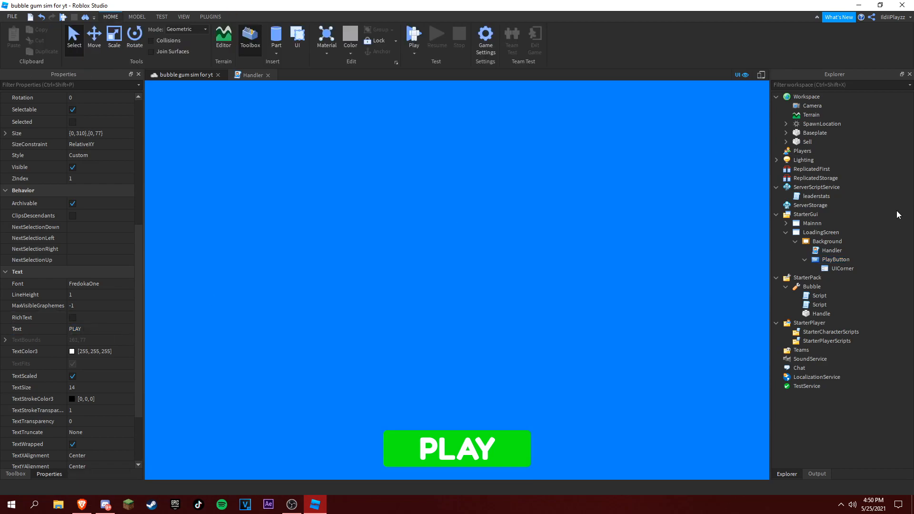
# Set PlayButton's vertical position to 1 so it sits below the screen edge
pyautogui.click(836, 259)
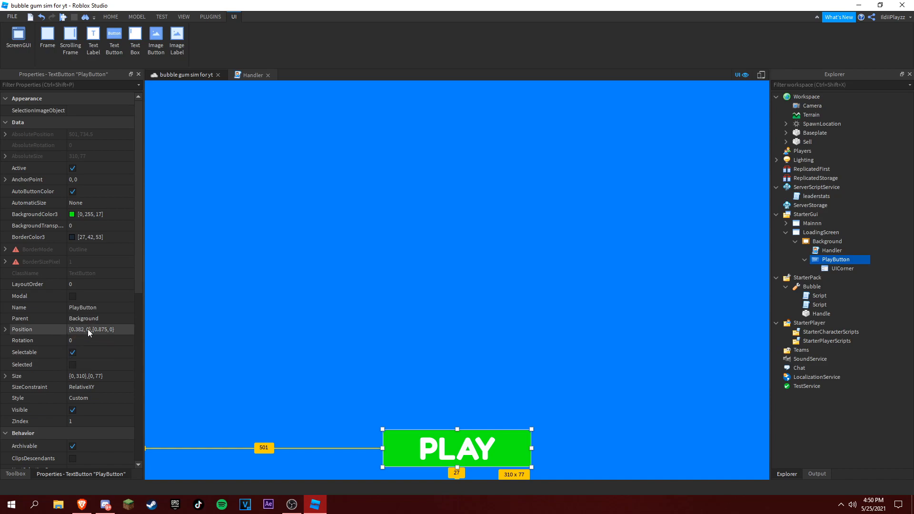
pyautogui.click(91, 330)
pyautogui.moveTo(98, 331); pyautogui.dragTo(109, 331)
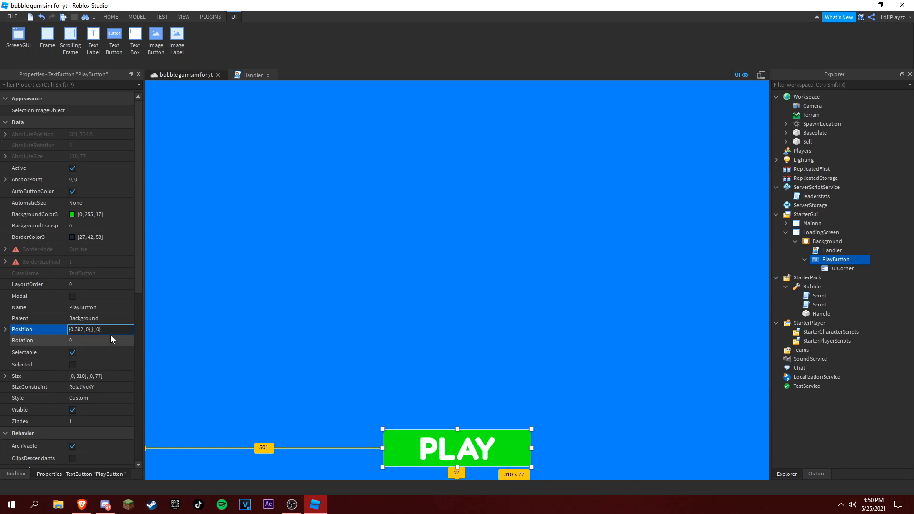
pyautogui.write('1')
pyautogui.press('Return')
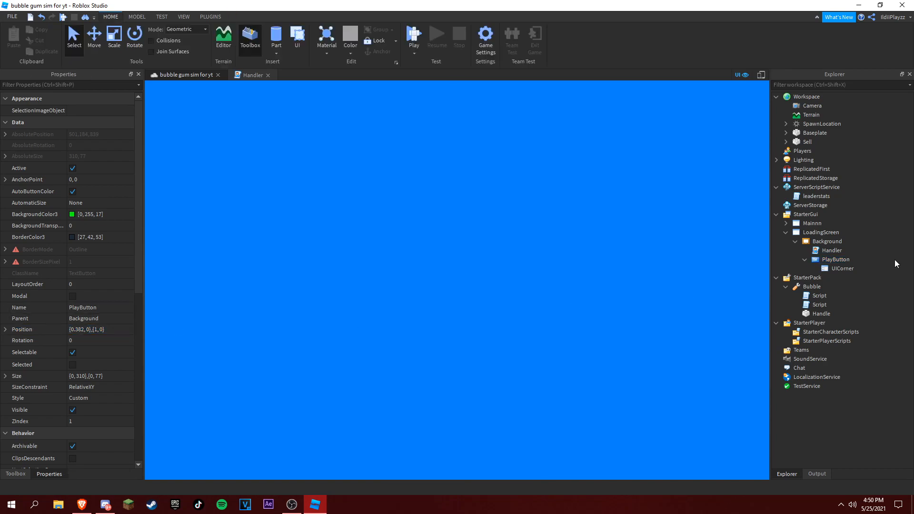
pyautogui.doubleClick(831, 250)
# Replace the placeholder with local gui = script.Parent.Parent, gui.IgnoreGuiInset = true and gui.Enabled
pyautogui.hotkey('ctrl', 'a')
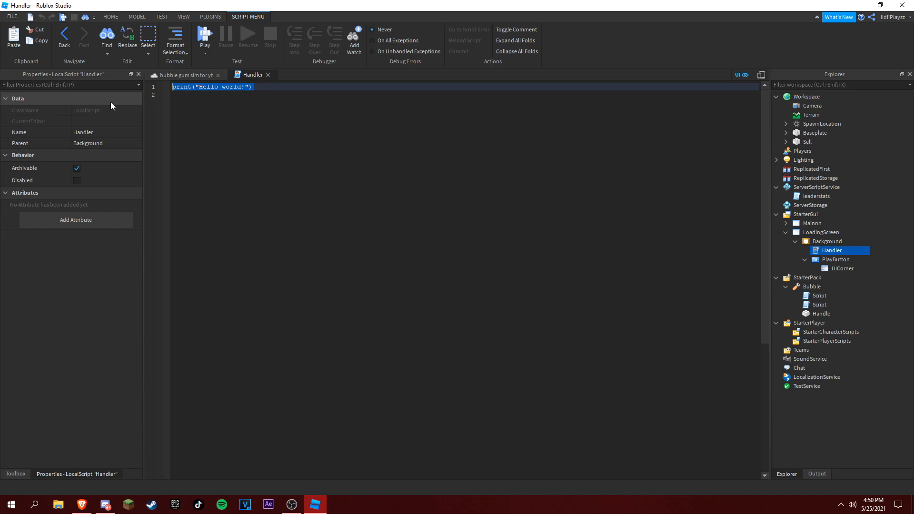
pyautogui.write('l')
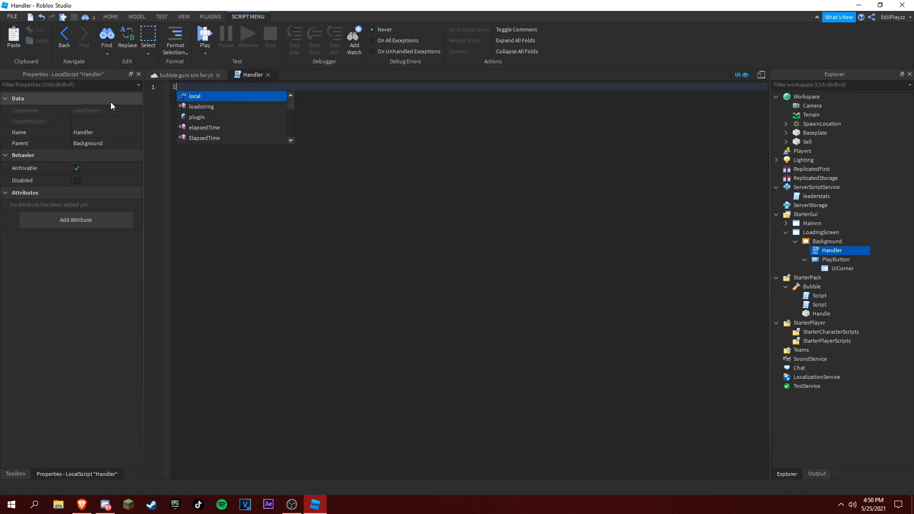
pyautogui.write('ocal gu')
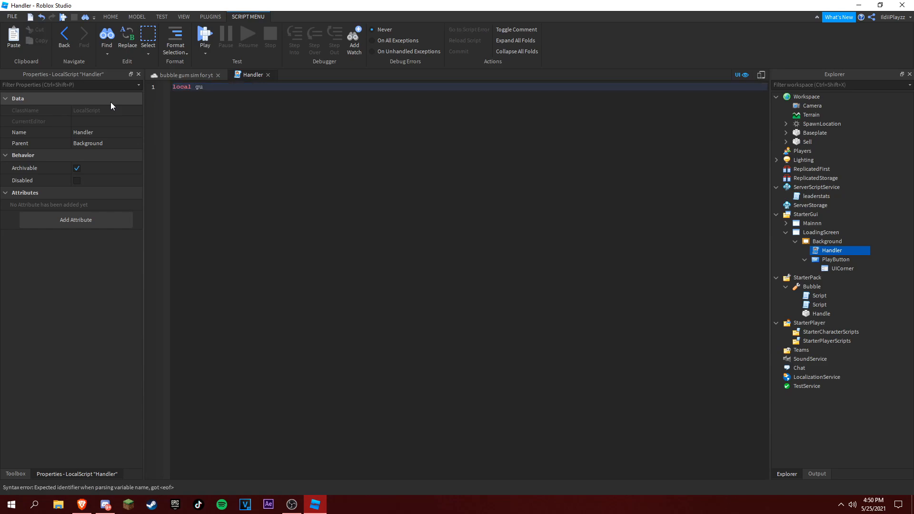
pyautogui.write('i =')
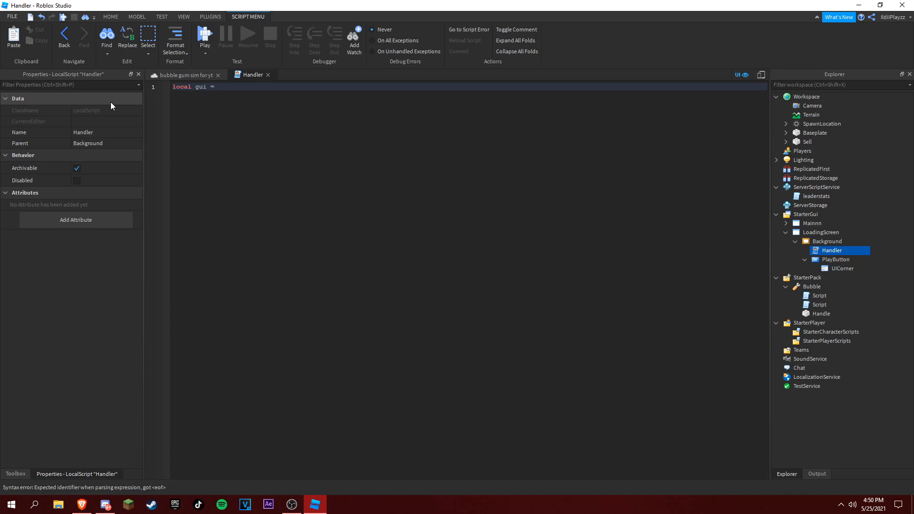
pyautogui.write(' script.Parent.')
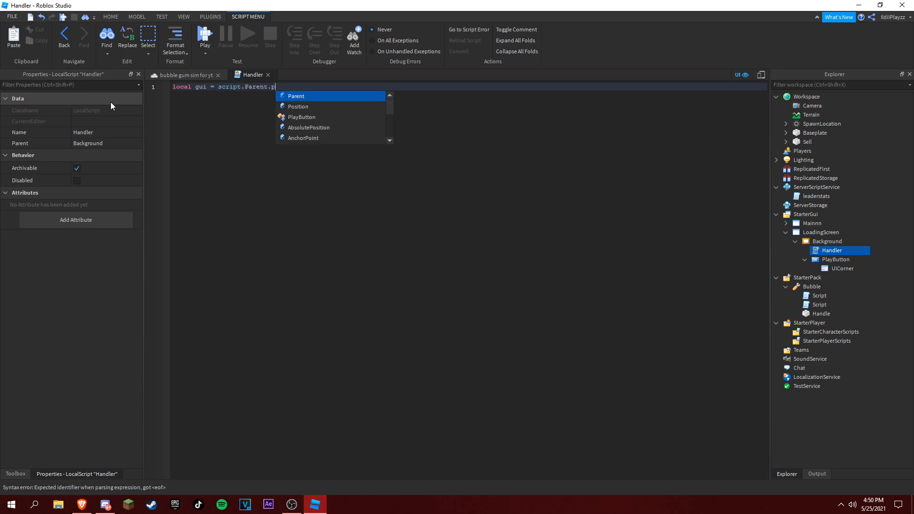
pyautogui.write('Parent')
pyautogui.press('Return')
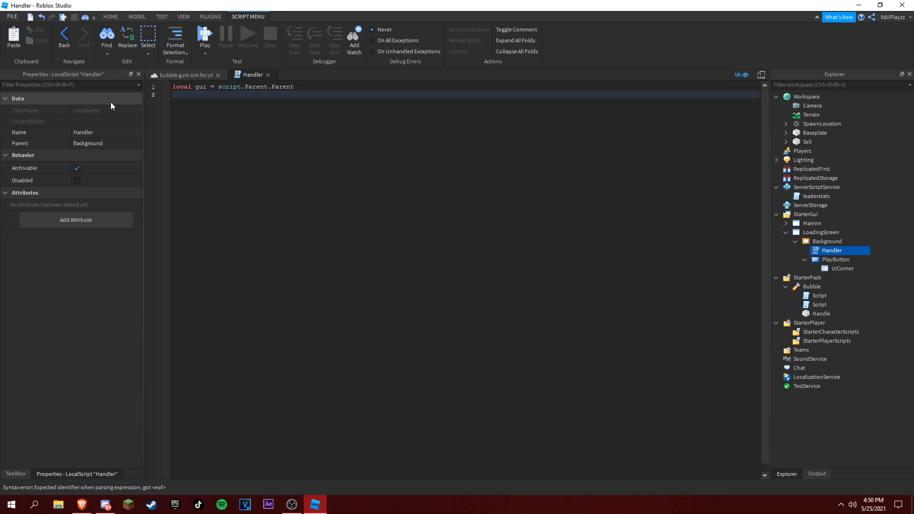
pyautogui.write('s')
pyautogui.press('BackSpace')
pyautogui.write('g')
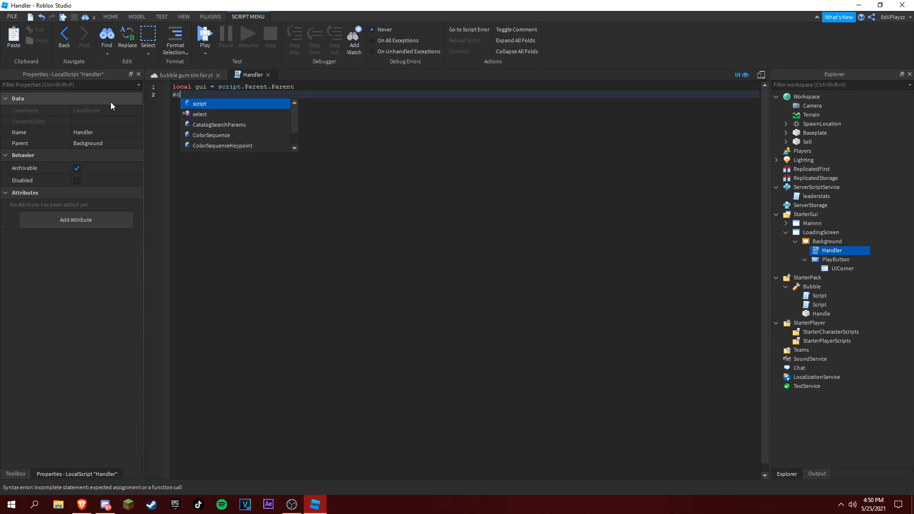
pyautogui.write('ui.')
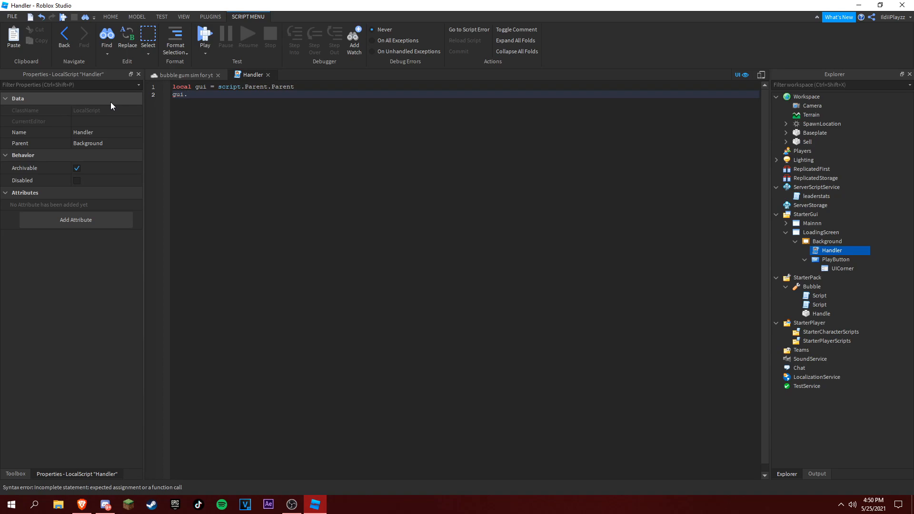
pyautogui.write('Ignore')
pyautogui.write('GuiInset')
pyautogui.write(' = true')
pyautogui.press('Return')
pyautogui.write('gui.')
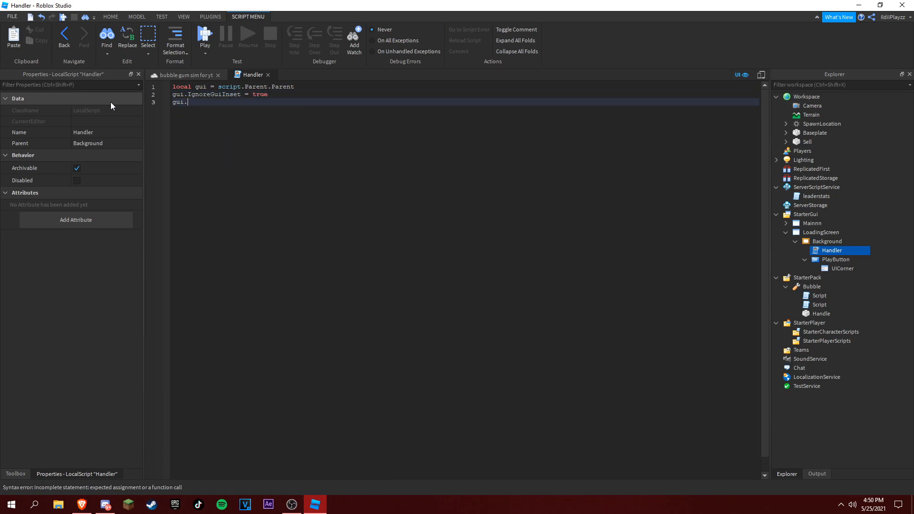
pyautogui.write('Enabled ')
pyautogui.write('= true')
# Insert the Logo from the Toolbox inventory and move it into Background
pyautogui.click(184, 75)
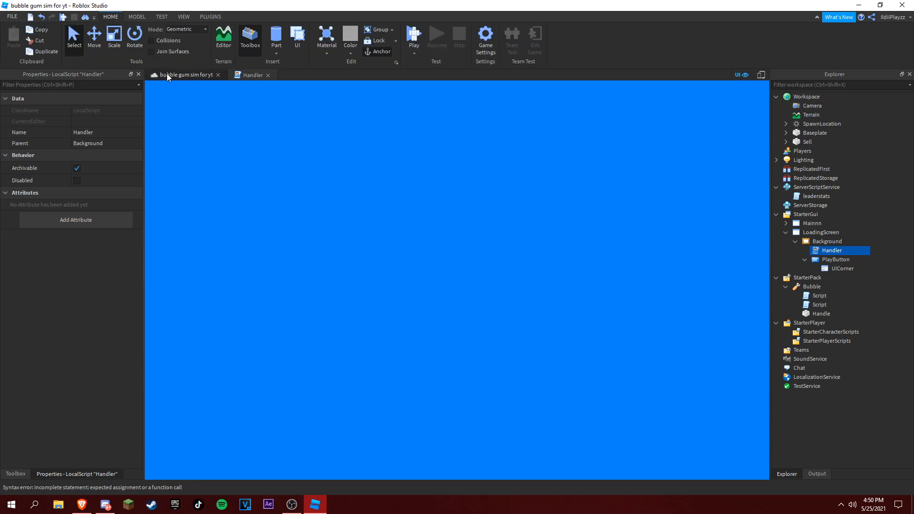
pyautogui.click(884, 240)
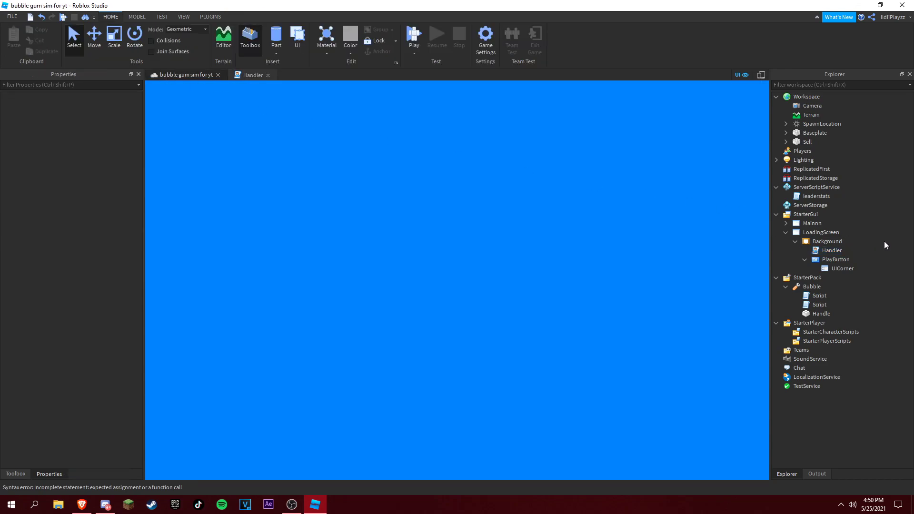
pyautogui.click(809, 259)
pyautogui.click(16, 475)
pyautogui.click(54, 89)
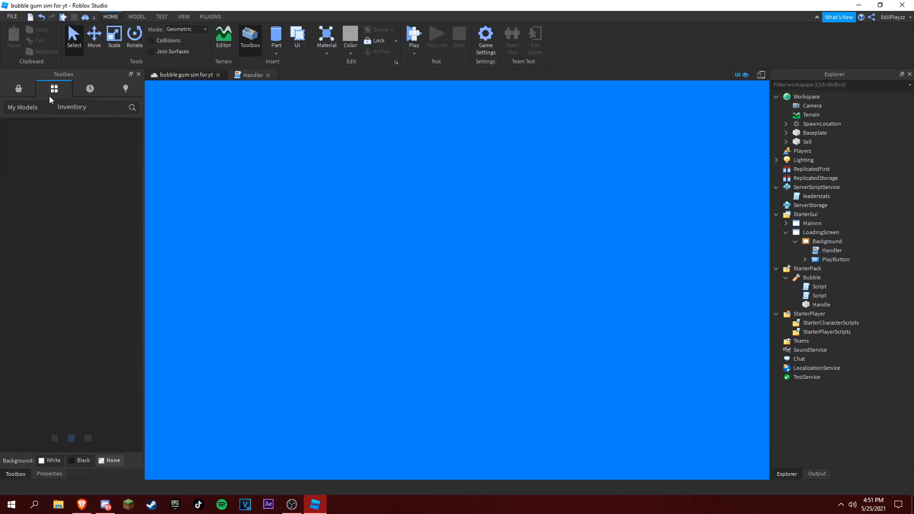
pyautogui.click(16, 143)
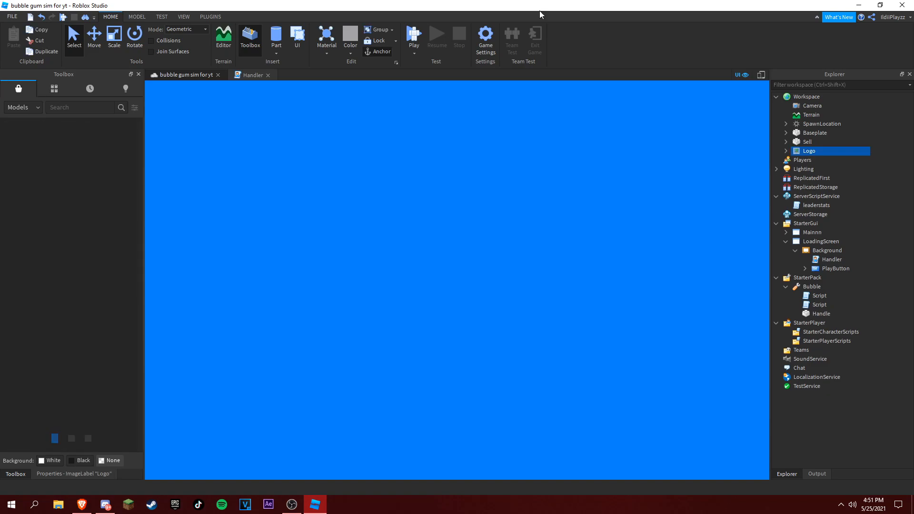
pyautogui.moveTo(809, 151)
pyautogui.mouseDown()
pyautogui.moveTo(828, 251)
pyautogui.moveTo(852, 255)
pyautogui.mouseUp()
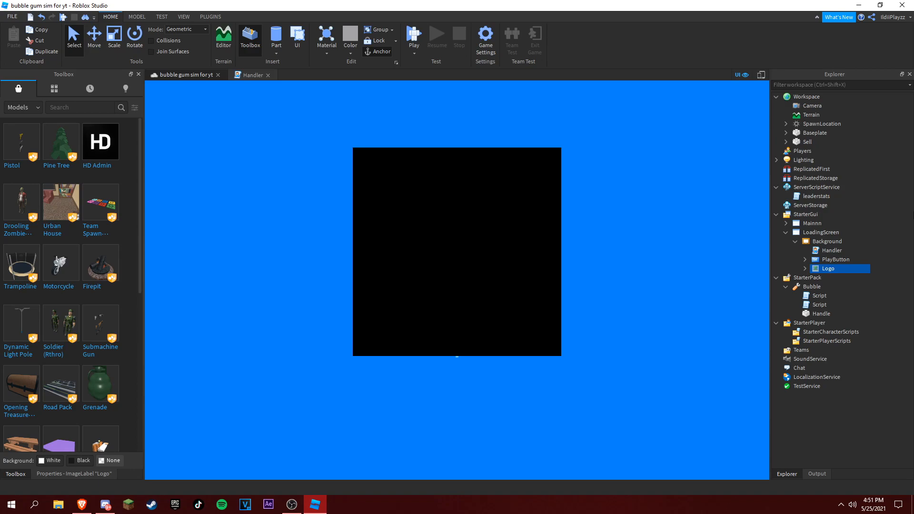
# Inspect the Logo's Image asset, then reveal its child objects
pyautogui.click(828, 269)
pyautogui.click(71, 473)
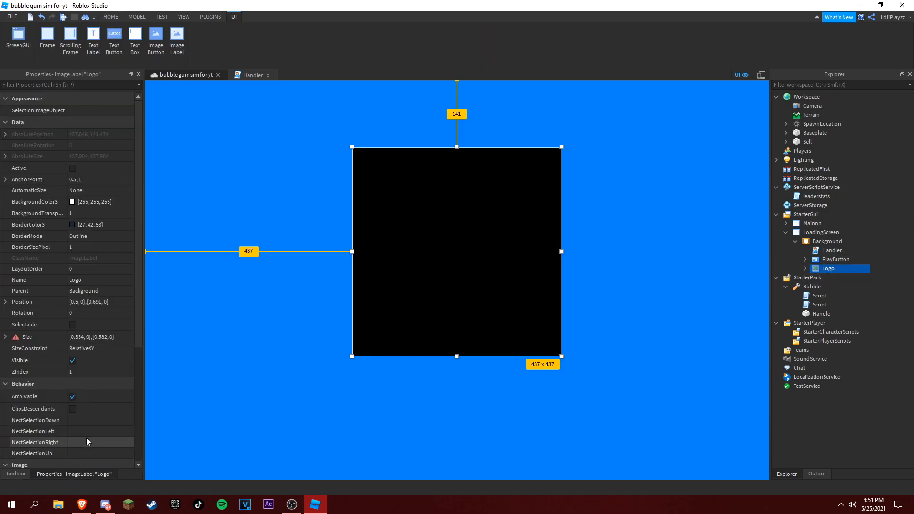
pyautogui.scroll(-3, 86, 438)
pyautogui.click(88, 305)
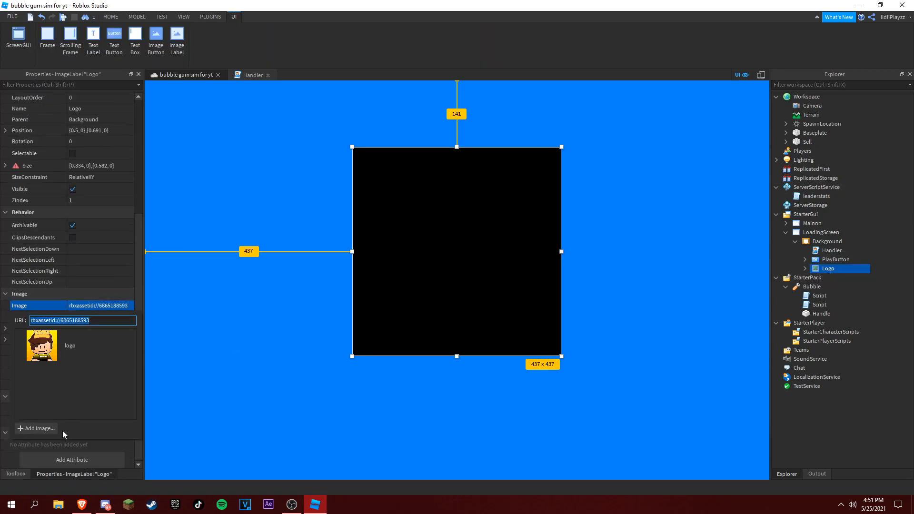
pyautogui.click(39, 429)
pyautogui.click(495, 282)
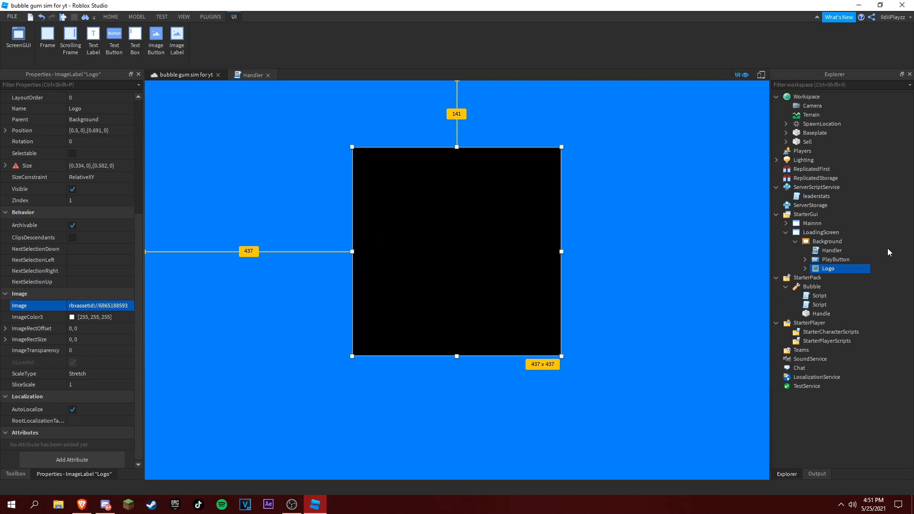
pyautogui.click(888, 248)
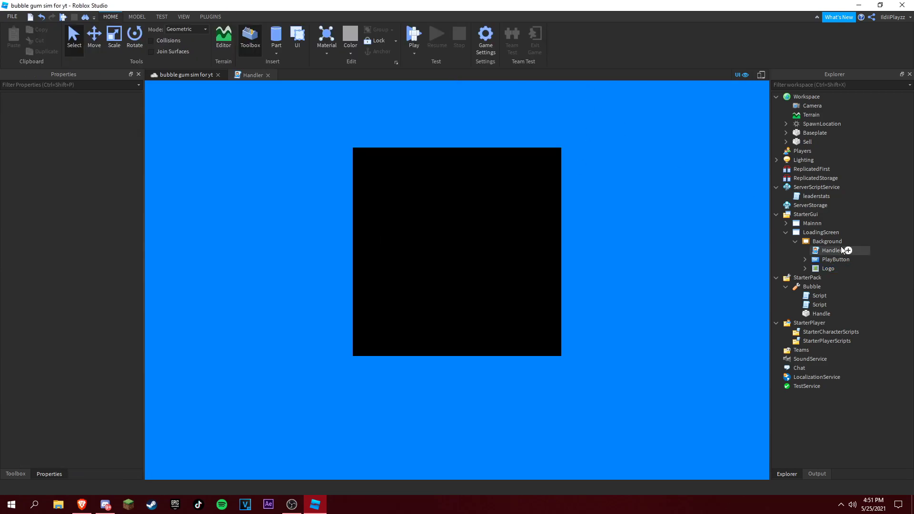
pyautogui.click(806, 269)
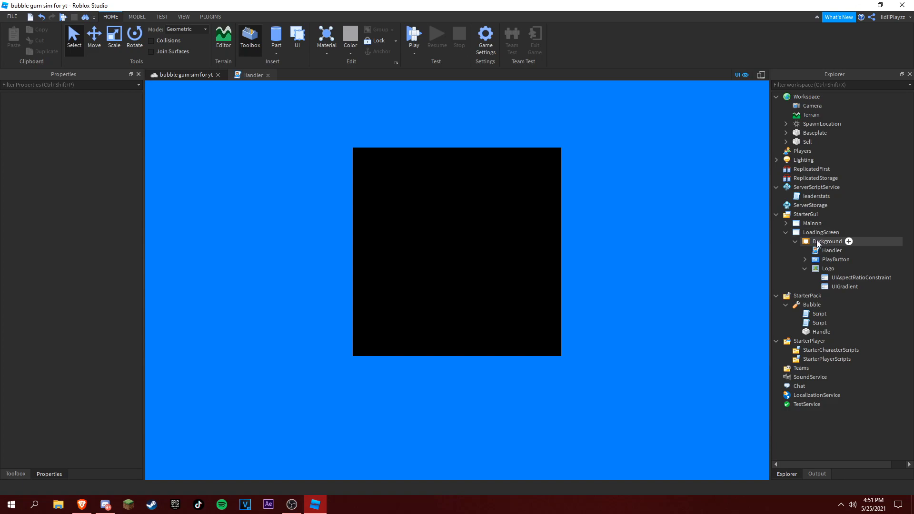
# Turn off the LoadingScreen GUI's Enabled property in the place view
pyautogui.doubleClick(832, 250)
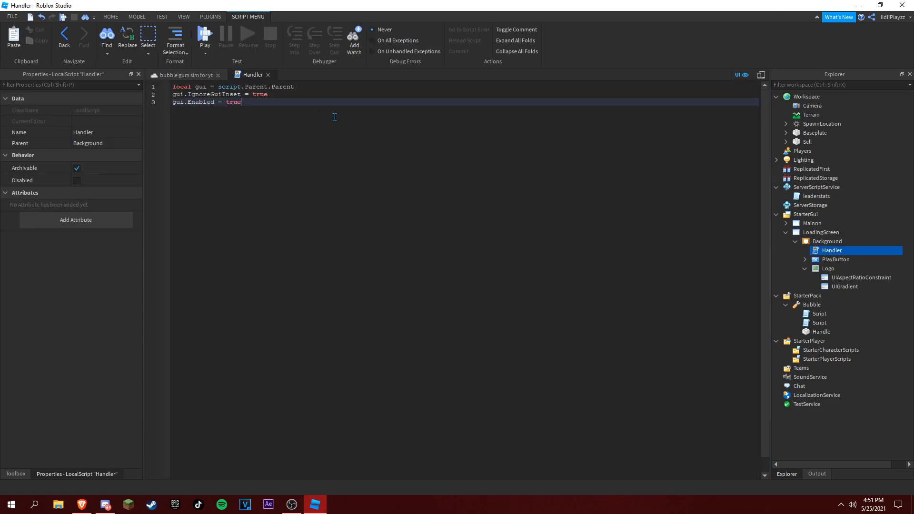
pyautogui.click(186, 74)
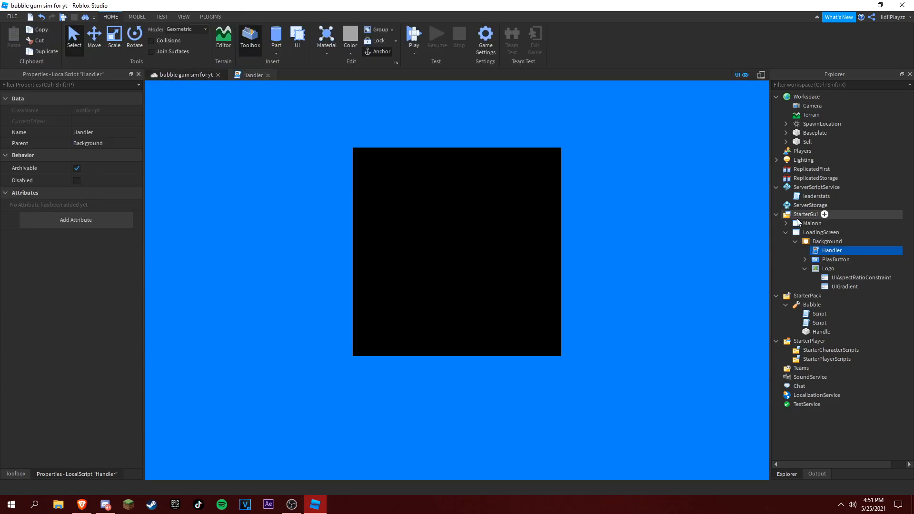
pyautogui.click(821, 233)
pyautogui.click(77, 166)
pyautogui.click(252, 74)
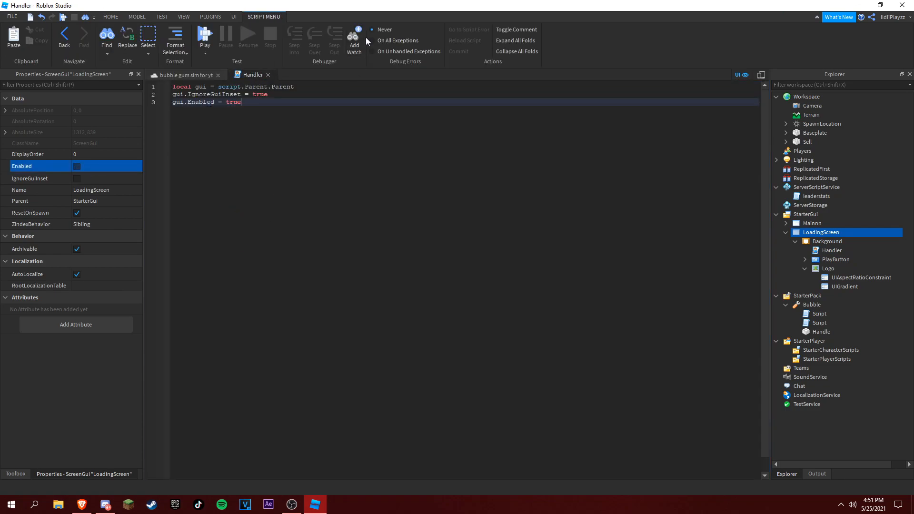
# Add the background variable and local logo = bg:WaitForChild("Logo")
pyautogui.press('Return')
pyautogui.press('Return')
pyautogui.write('local bb =')
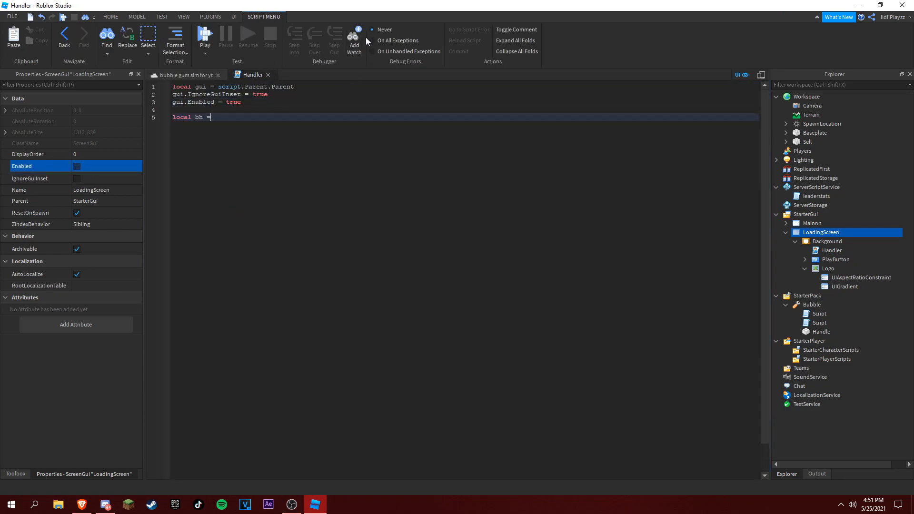
pyautogui.press('BackSpace')
pyautogui.press('BackSpace')
pyautogui.press('BackSpace')
pyautogui.write('g = ')
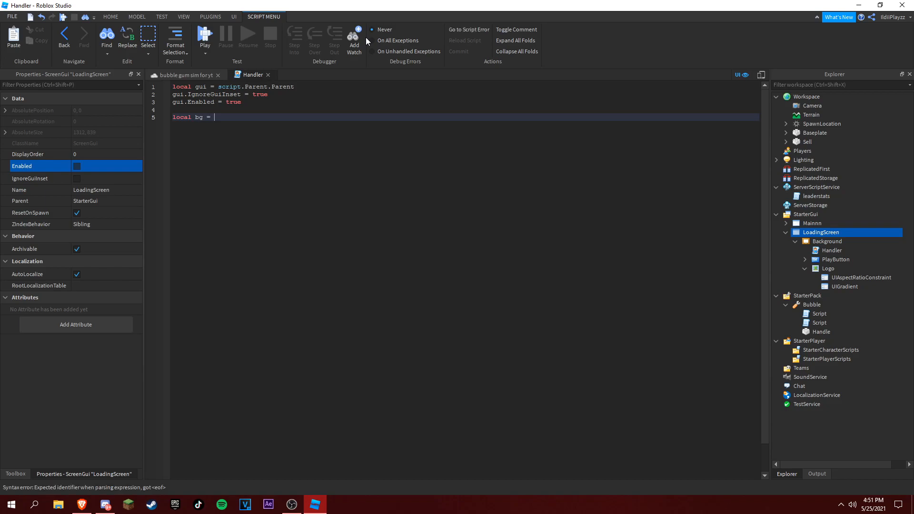
pyautogui.write('gui')
pyautogui.write(':WaitF')
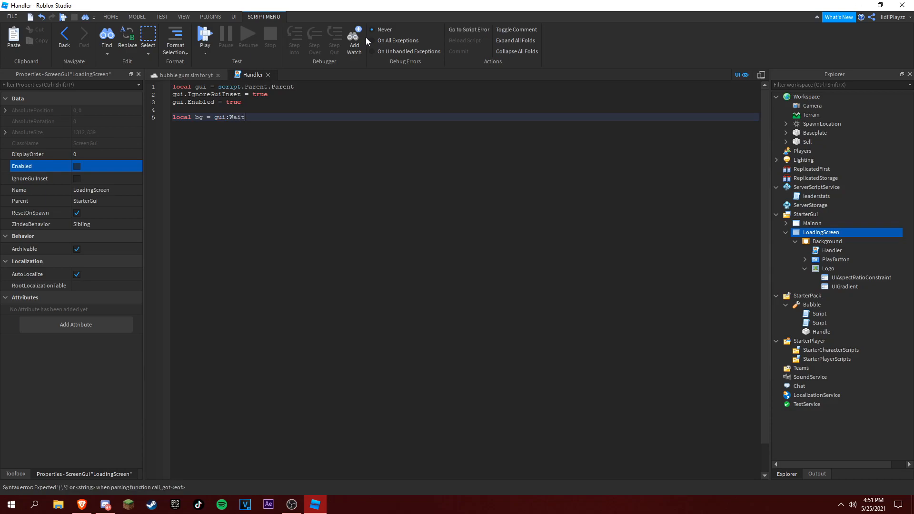
pyautogui.write('orChild("')
pyautogui.write('Backgro')
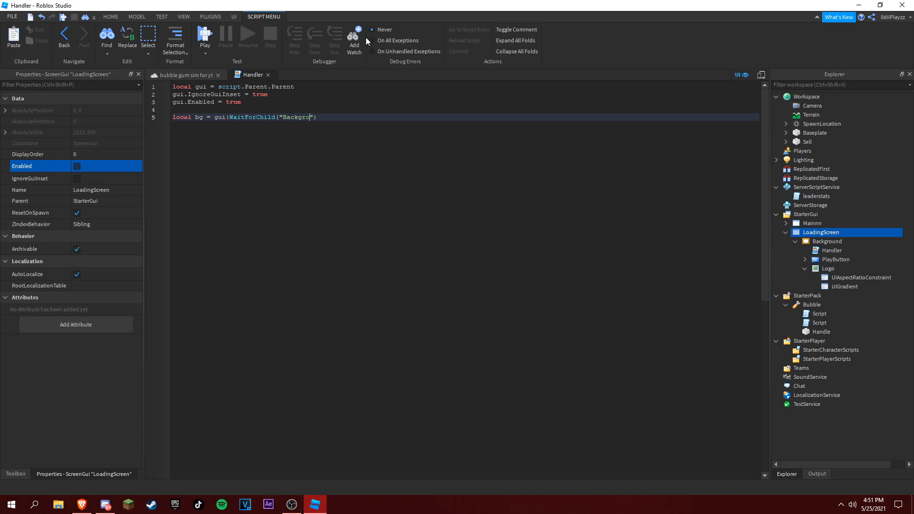
pyautogui.write('und')
pyautogui.press('Return')
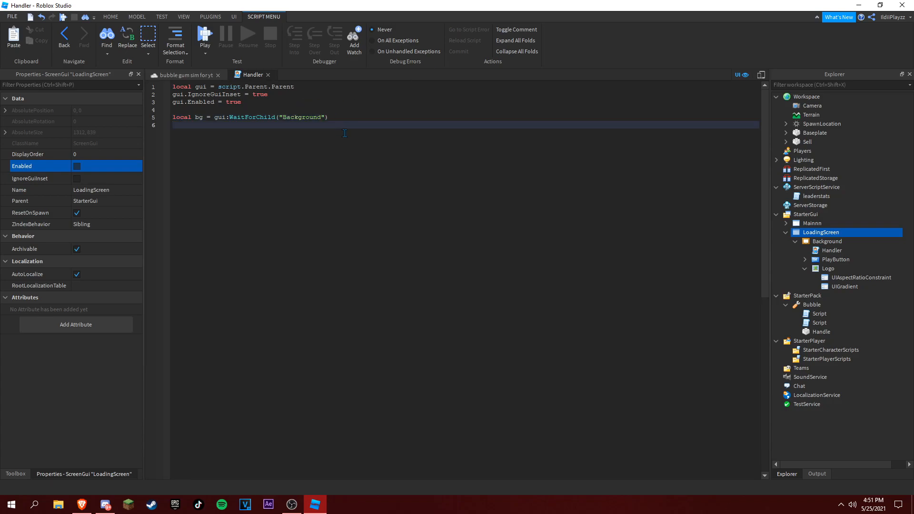
pyautogui.press('Return')
pyautogui.write('local ')
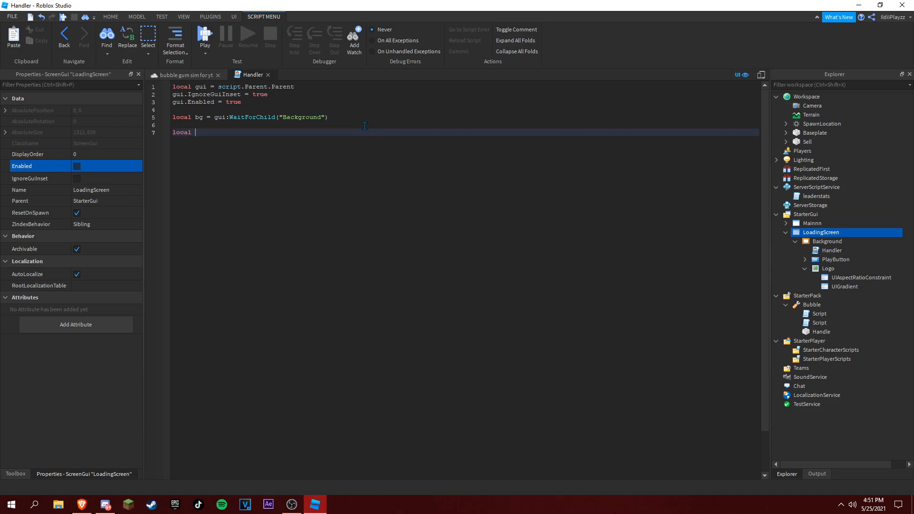
pyautogui.write('logo = ')
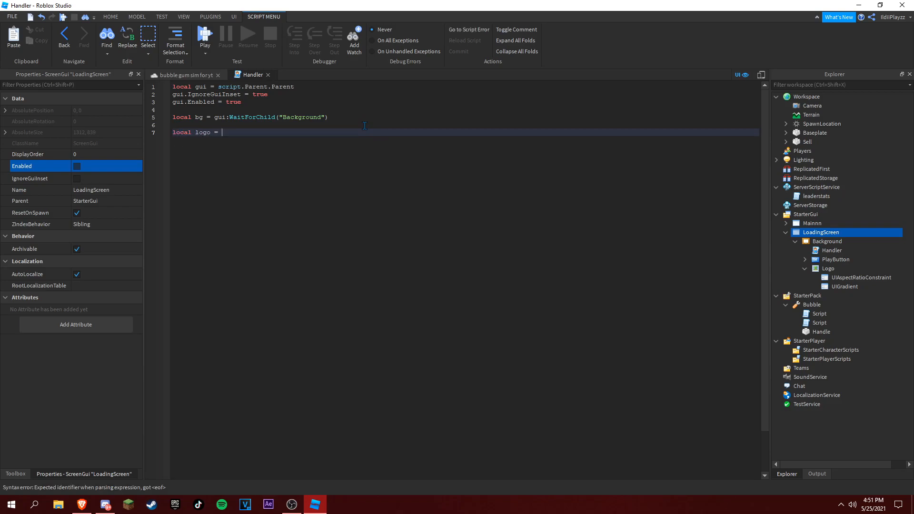
pyautogui.write('bg:')
pyautogui.write('WaitForC')
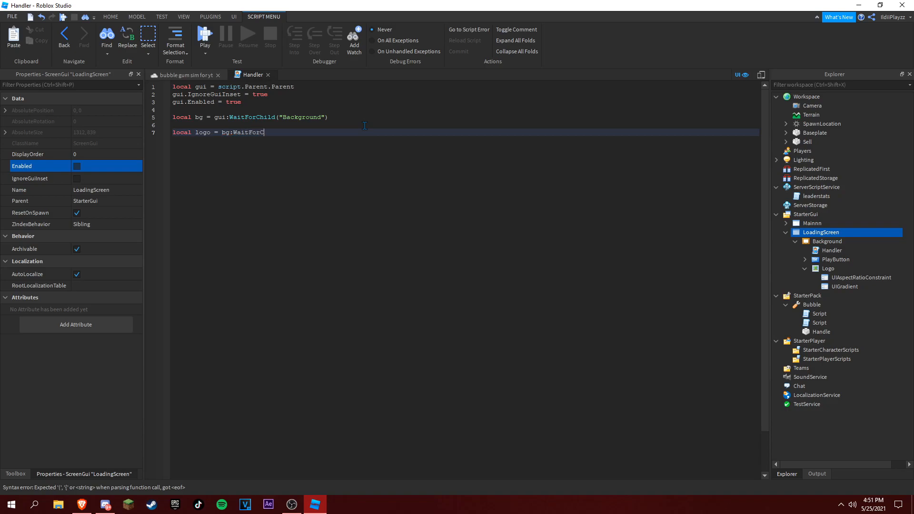
pyautogui.write('hild("Logo")')
pyautogui.press('Return')
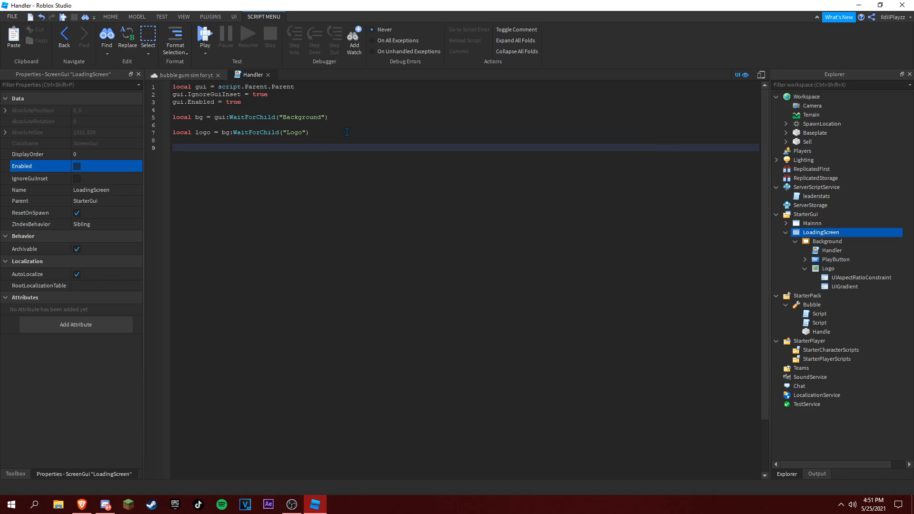
pyautogui.write('local ')
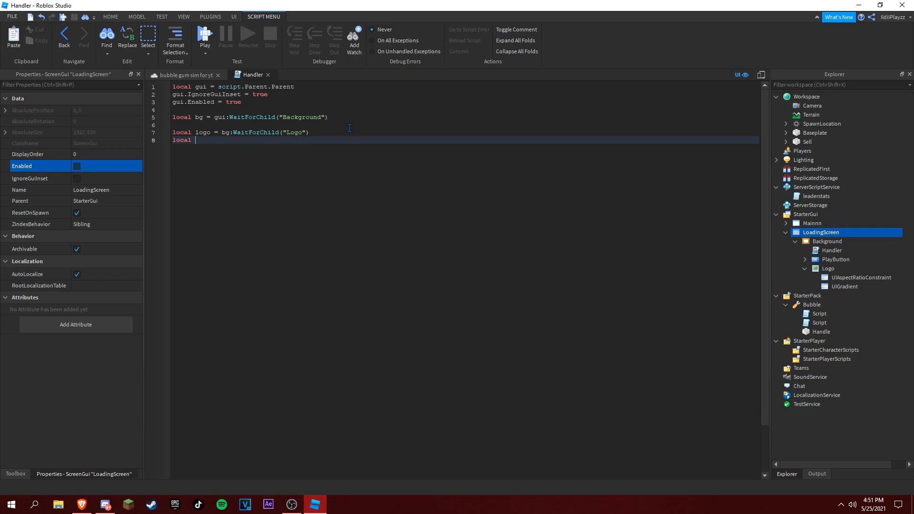
pyautogui.write('uigradient')
pyautogui.write(' = logo:')
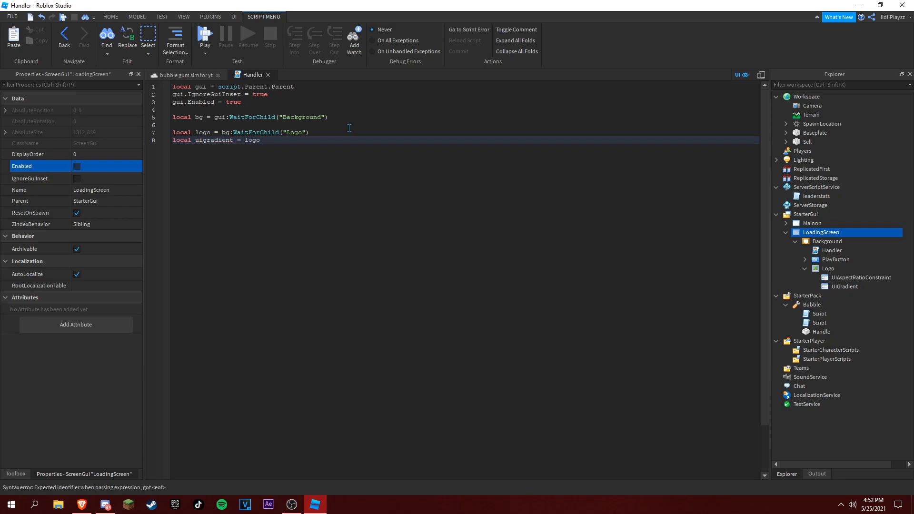
pyautogui.write('WaitForC')
pyautogui.write('hild("')
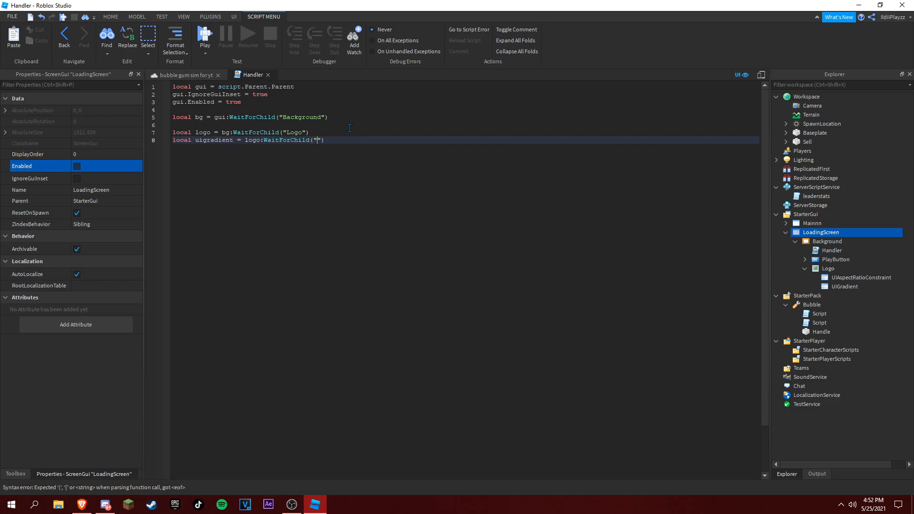
pyautogui.write('U')
# Complete local uigradient = logo:WaitForChild("UIGradient") using the name copied from Explorer
pyautogui.click(845, 286)
pyautogui.rightClick(845, 286)
pyautogui.click(828, 59)
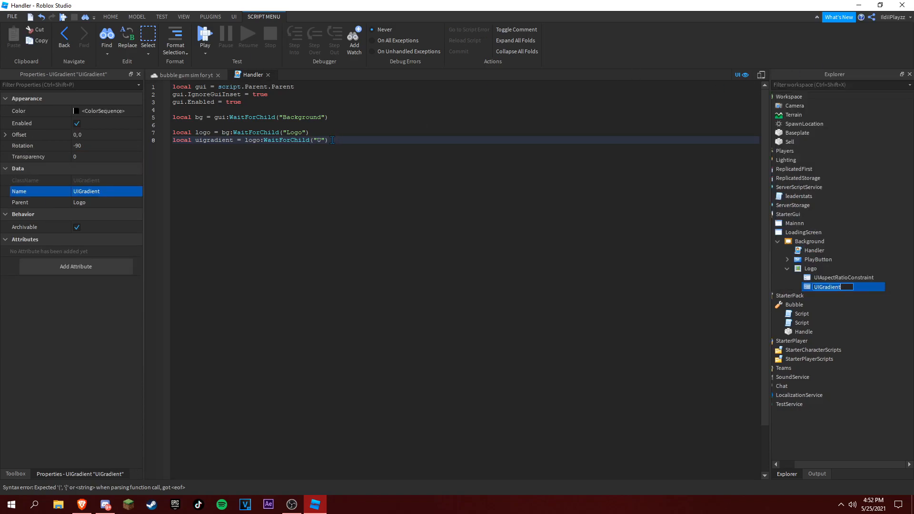
pyautogui.hotkey('ctrl', 'c')
pyautogui.click(319, 141)
pyautogui.hotkey('ctrl', 'v')
pyautogui.click(376, 146)
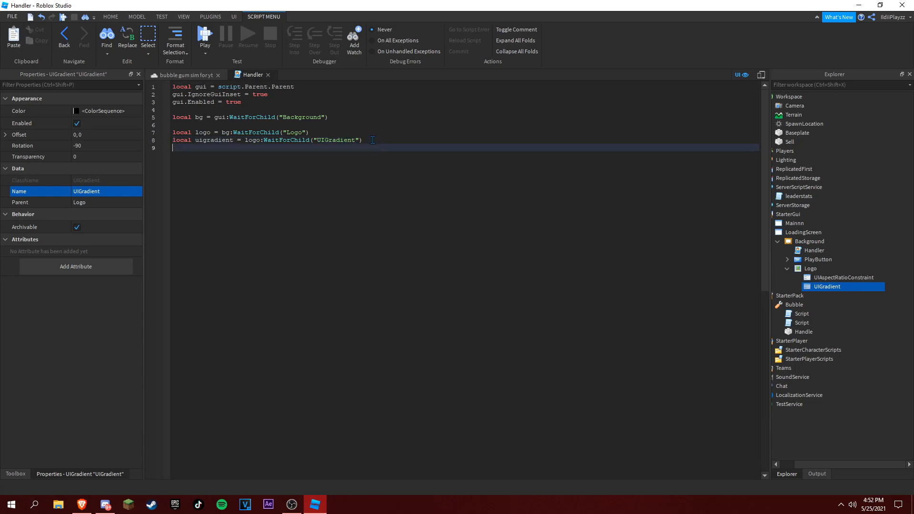
pyautogui.press('Return')
pyautogui.press('Return')
pyautogui.write('lo')
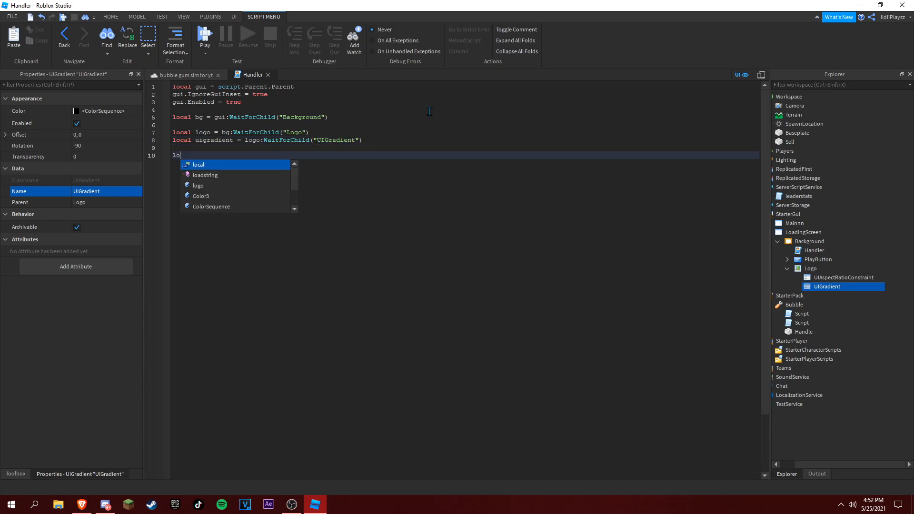
pyautogui.write('cal play butt')
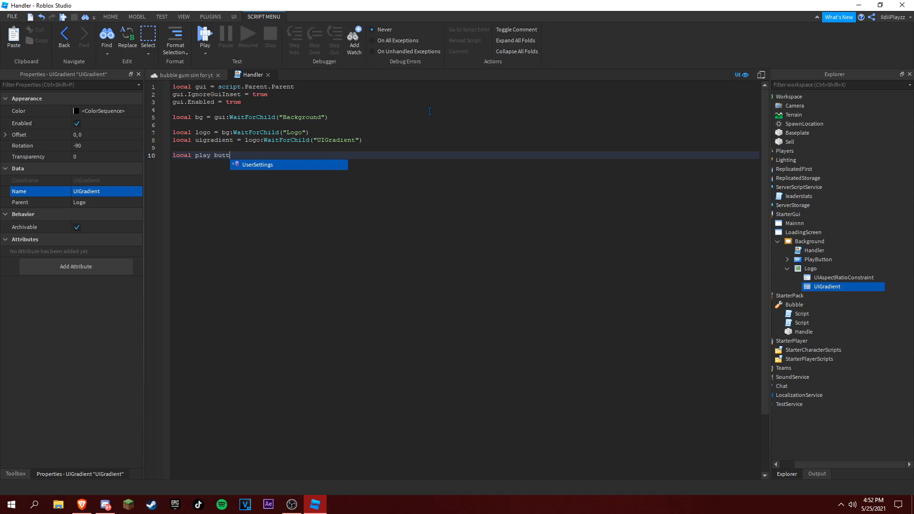
# Write local playbtn = bg:WaitForChild("PlayButton") with the name pasted from Explorer
pyautogui.press('BackSpace')
pyautogui.write('b')
pyautogui.press('BackSpace')
pyautogui.write('btnm')
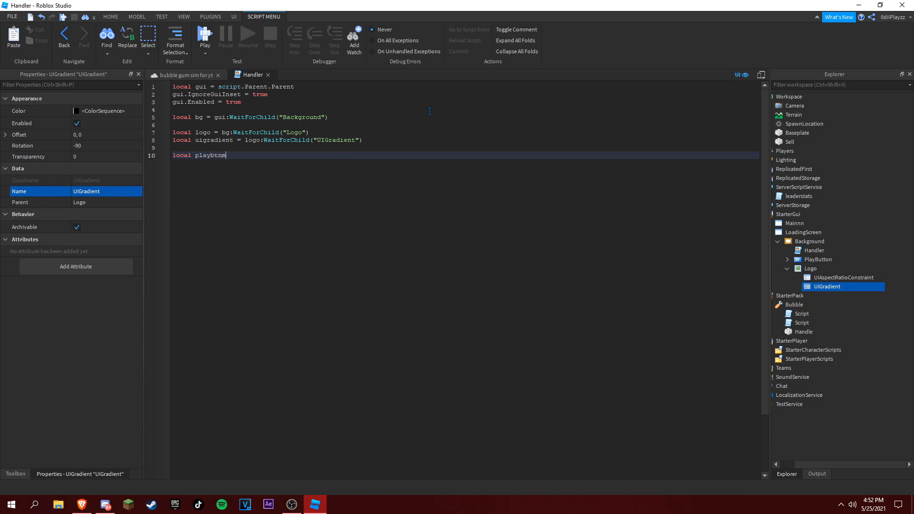
pyautogui.press('BackSpace')
pyautogui.write('bg:WaitForC')
pyautogui.write('hild("')
pyautogui.click(817, 259)
pyautogui.rightClick(817, 260)
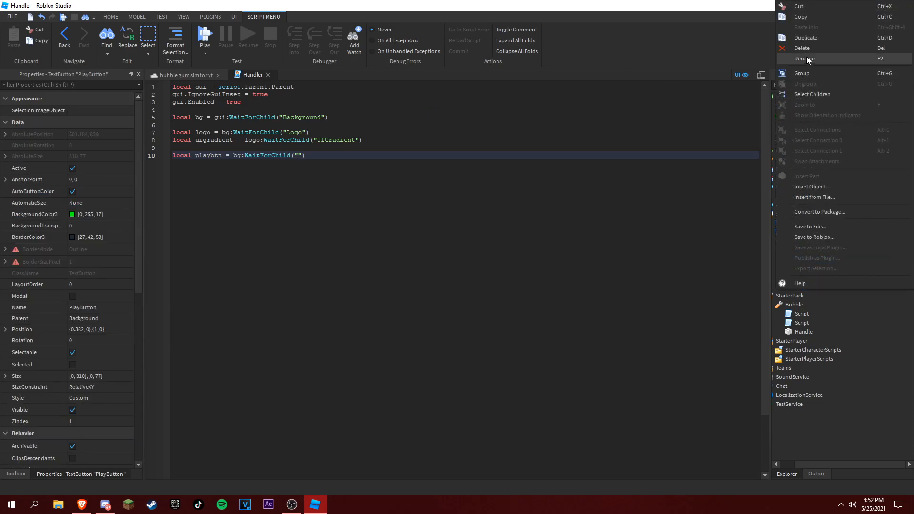
pyautogui.click(836, 175)
pyautogui.hotkey('ctrl', 'c')
pyautogui.click(299, 155)
pyautogui.hotkey('ctrl', 'v')
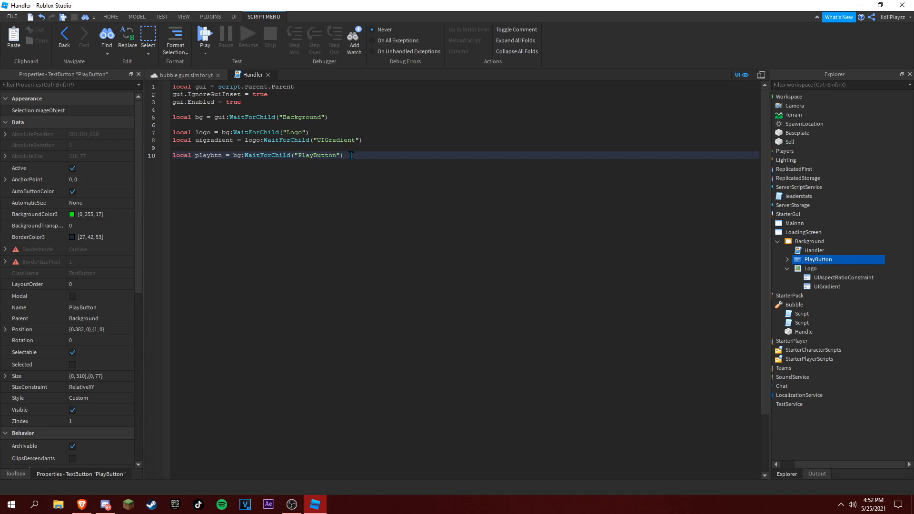
pyautogui.press('End')
pyautogui.press('Return')
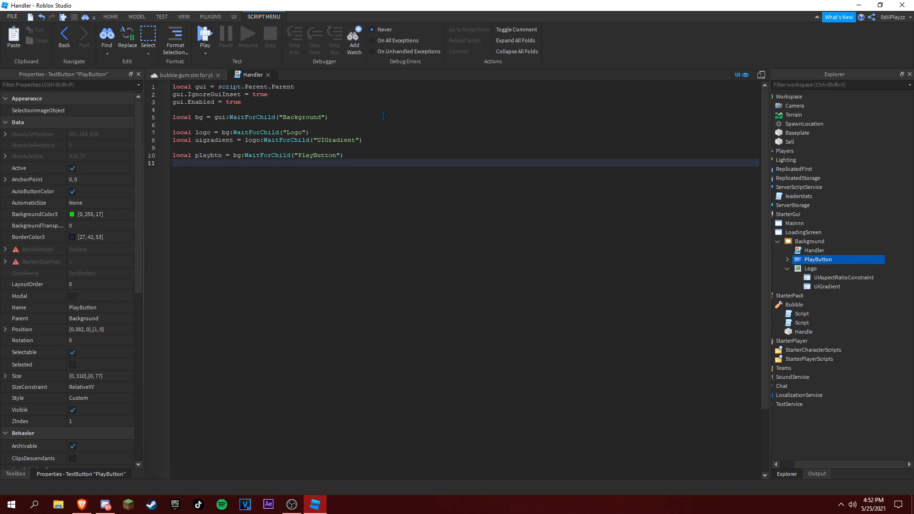
pyautogui.write('local ')
pyautogui.write('hasC')
pyautogui.write('lickedP')
pyautogui.write('lay = ')
pyautogui.write('true')
# Declare local hasClickedPlay = false
pyautogui.press('BackSpace')
pyautogui.press('BackSpace')
pyautogui.press('BackSpace')
pyautogui.write('false')
pyautogui.press('Return')
pyautogui.press('Return')
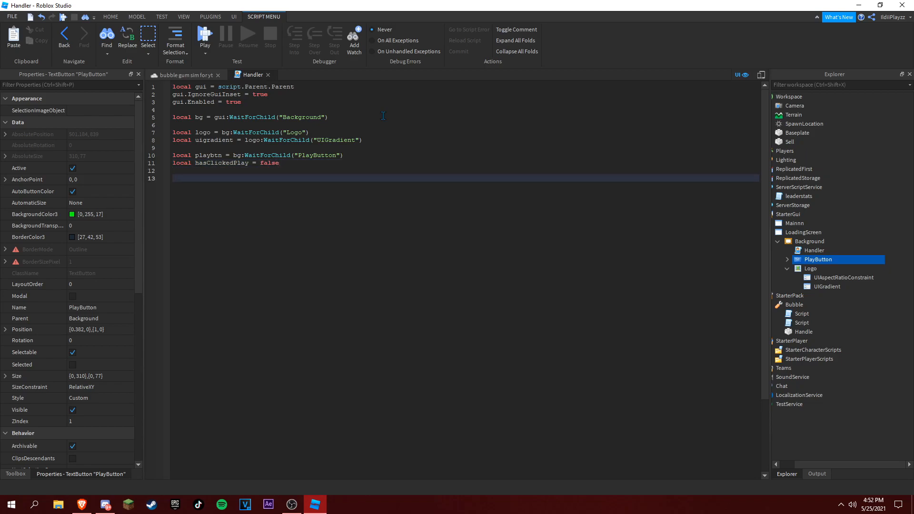
pyautogui.write('playbtn')
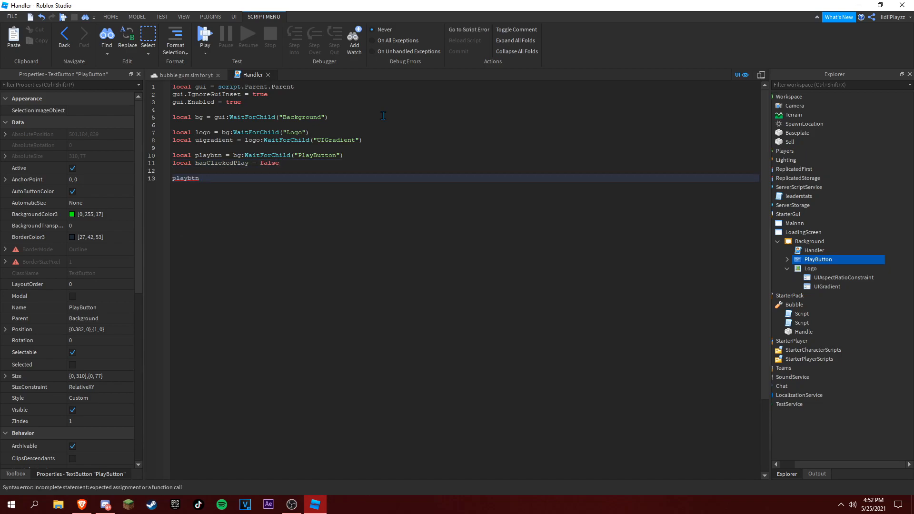
pyautogui.write('.Position ')
pyautogui.write('= UDim2.new(')
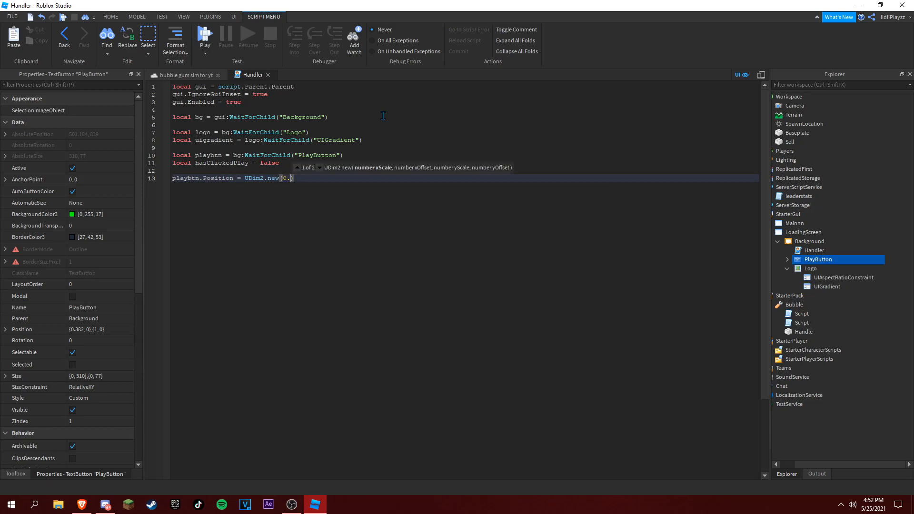
pyautogui.write('0.5, 0.')
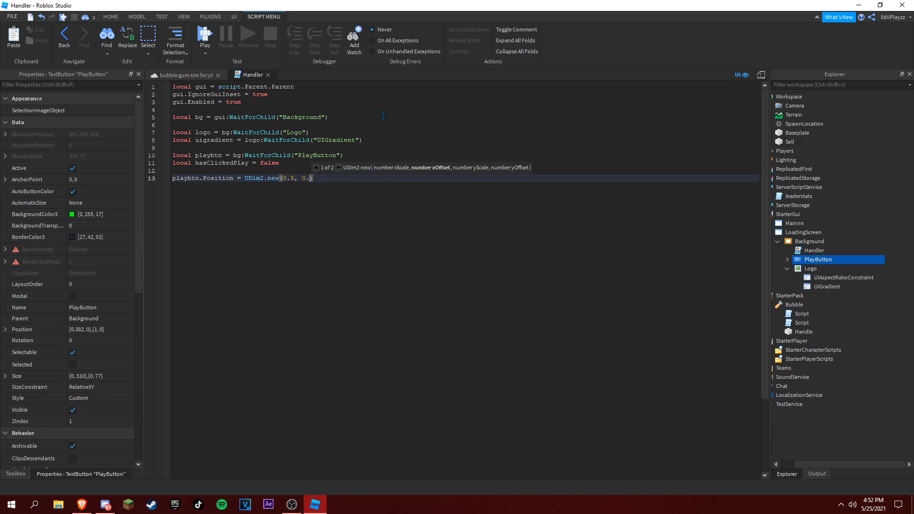
pyautogui.write('1, 0')
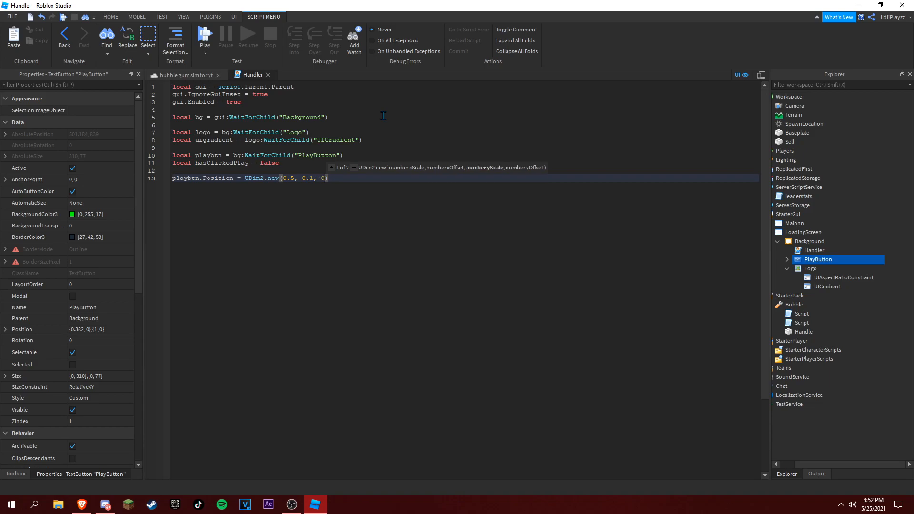
# Finish playbtn.Position = UDim2.new(0.5, 0.1, 0) and start the uigradient line
pyautogui.press('End')
pyautogui.press('Return')
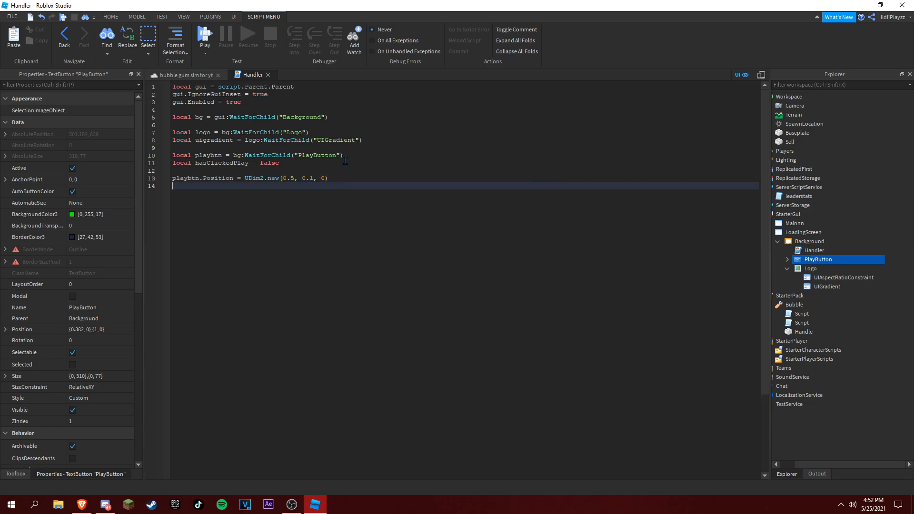
pyautogui.write('iu')
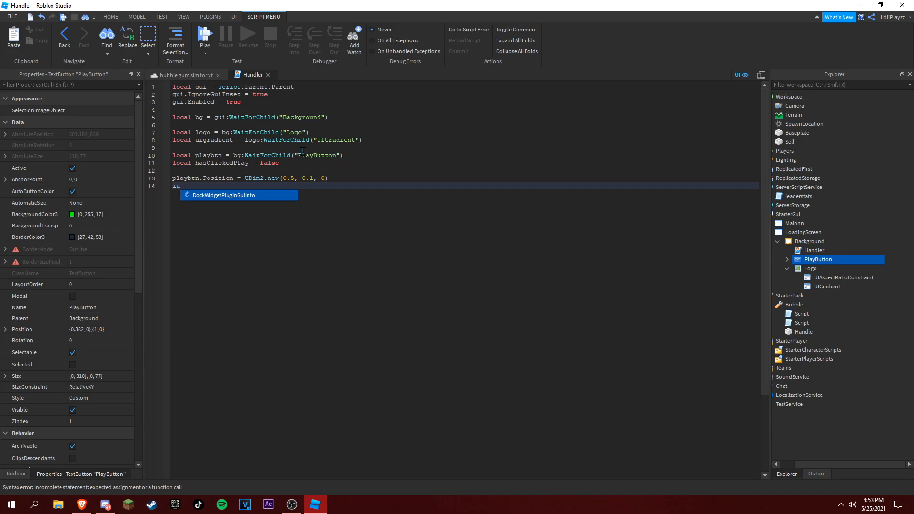
pyautogui.press('BackSpace')
pyautogui.press('BackSpace')
pyautogui.doubleClick(214, 140)
pyautogui.hotkey('ctrl', 'c')
pyautogui.click(254, 188)
pyautogui.hotkey('ctrl', 'v')
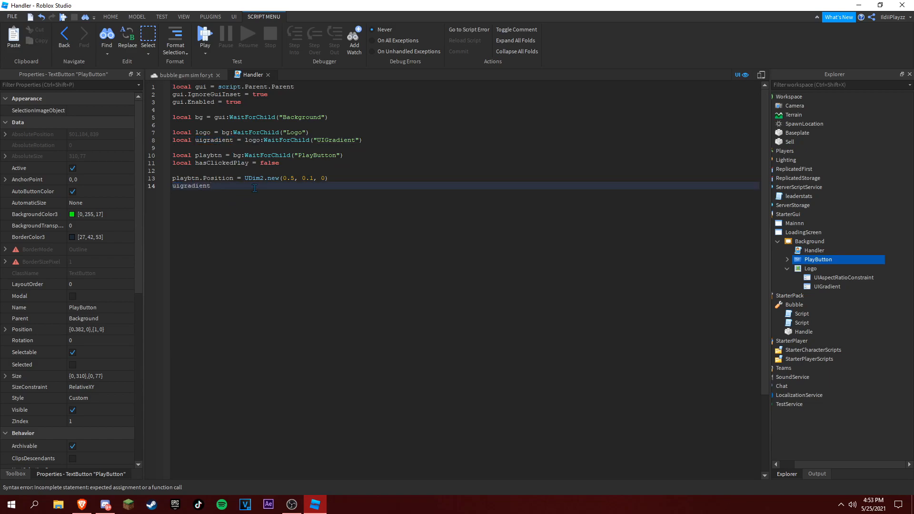
pyautogui.write('Off')
pyautogui.write('Set')
# Complete uigradient.Offset = Vector2.new(0, 0)
pyautogui.press('BackSpace')
pyautogui.press('BackSpace')
pyautogui.press('BackSpace')
pyautogui.write('set')
pyautogui.click(819, 285)
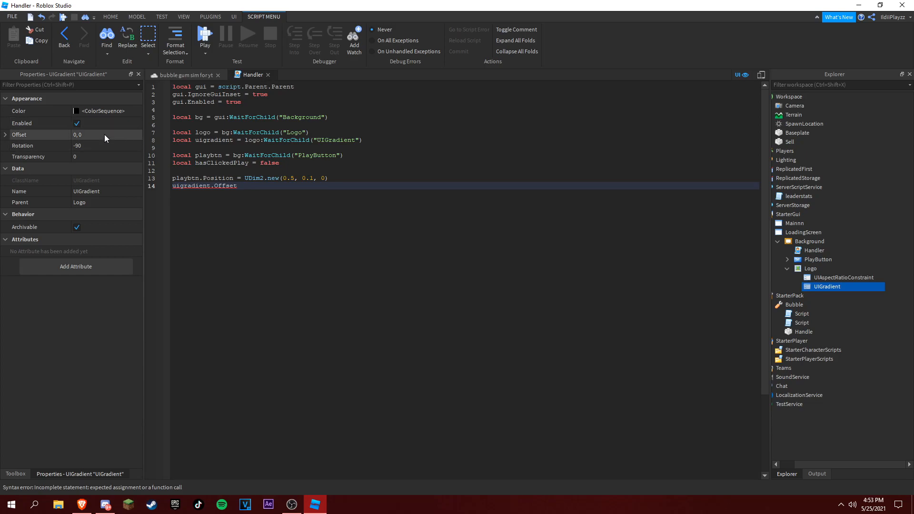
pyautogui.click(255, 186)
pyautogui.write('=')
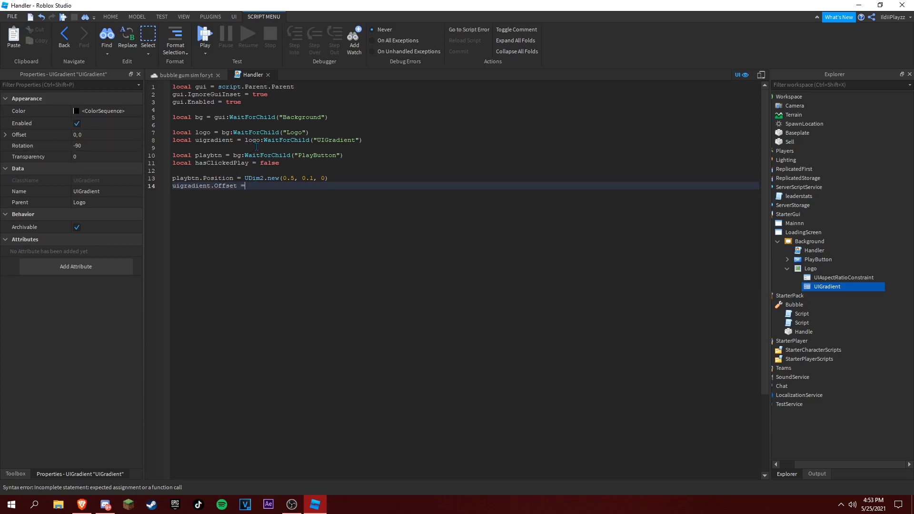
pyautogui.write('Vector2')
pyautogui.write('.')
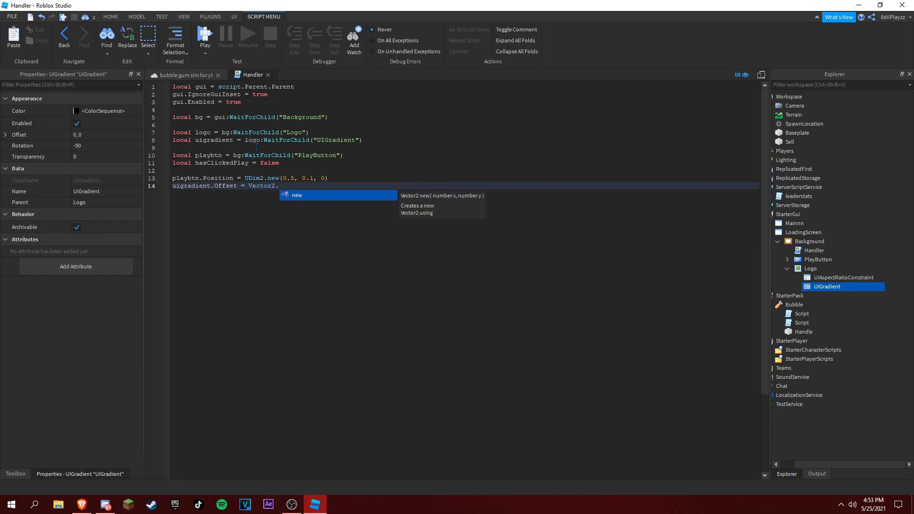
pyautogui.write('new(0,0')
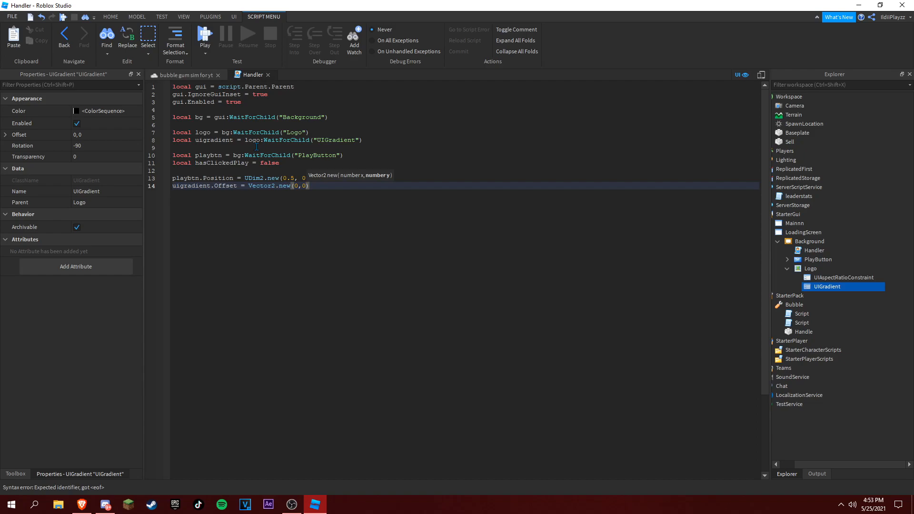
pyautogui.press('BackSpace')
pyautogui.write('-')
pyautogui.press('BackSpace')
pyautogui.write('0')
pyautogui.press('End')
pyautogui.press('Return')
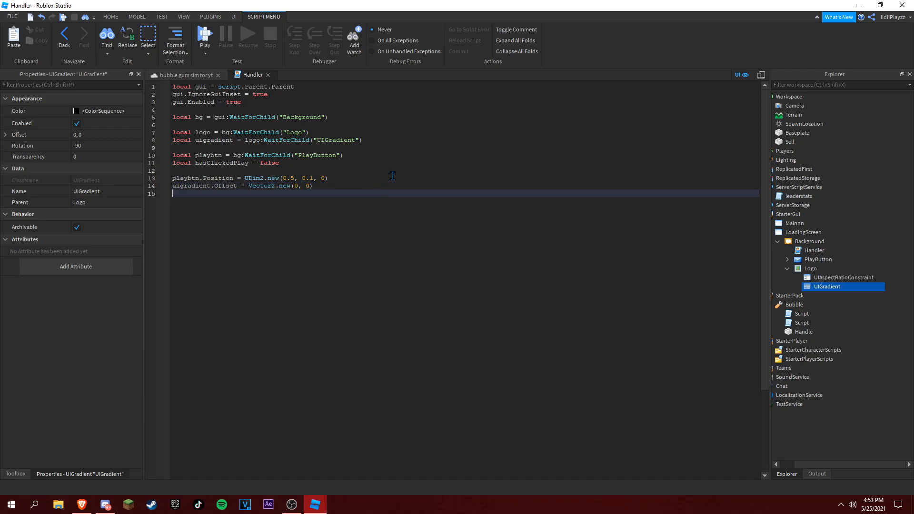
# Write local tweenserivce = game:GetService("TweenService")
pyautogui.press('Return')
pyautogui.write('local te')
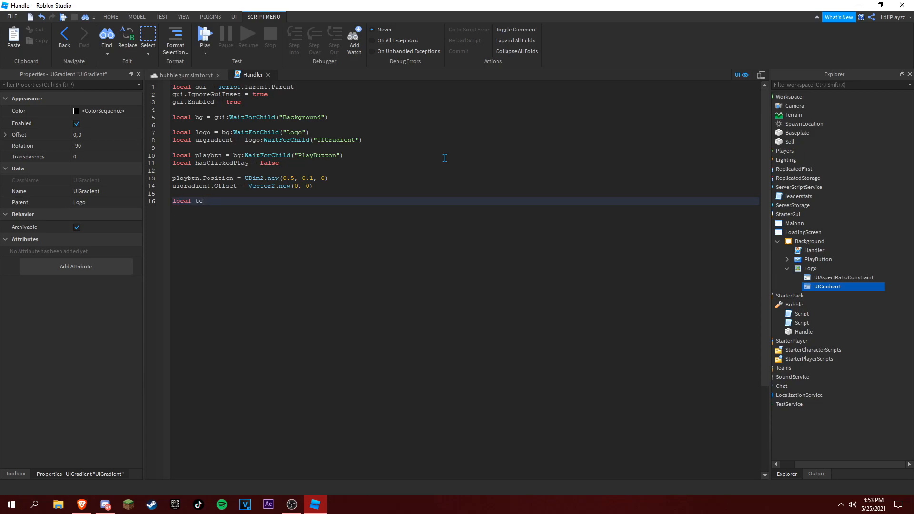
pyautogui.write('eenserive')
pyautogui.write(' = game')
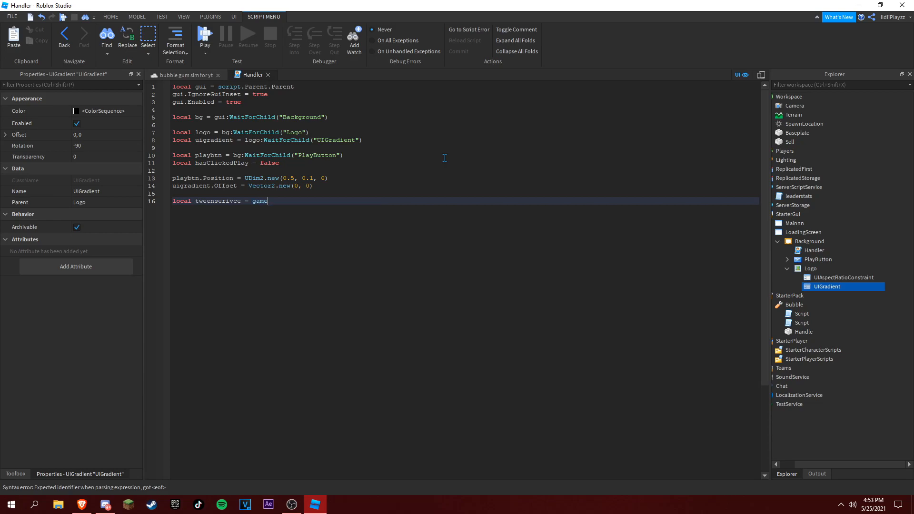
pyautogui.write(':gets')
pyautogui.press('Return')
pyautogui.write('"')
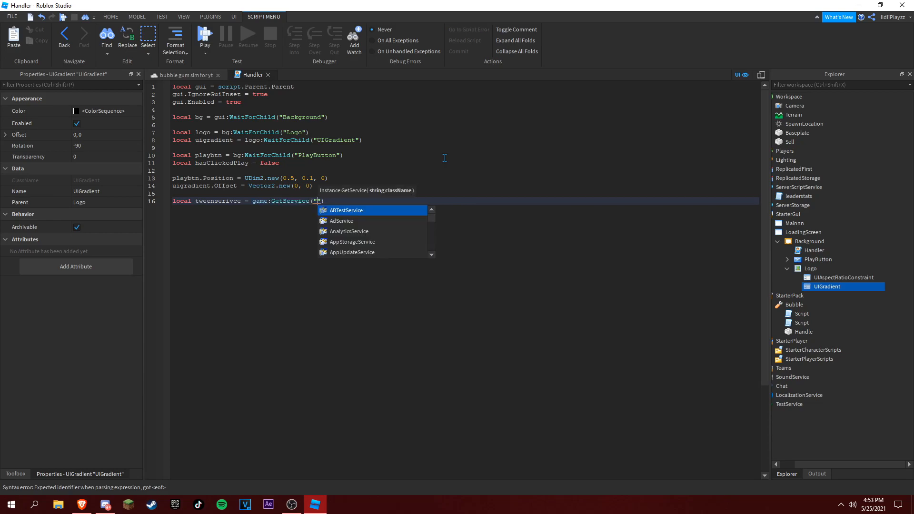
pyautogui.write('Tw')
pyautogui.press('Return')
pyautogui.press('End')
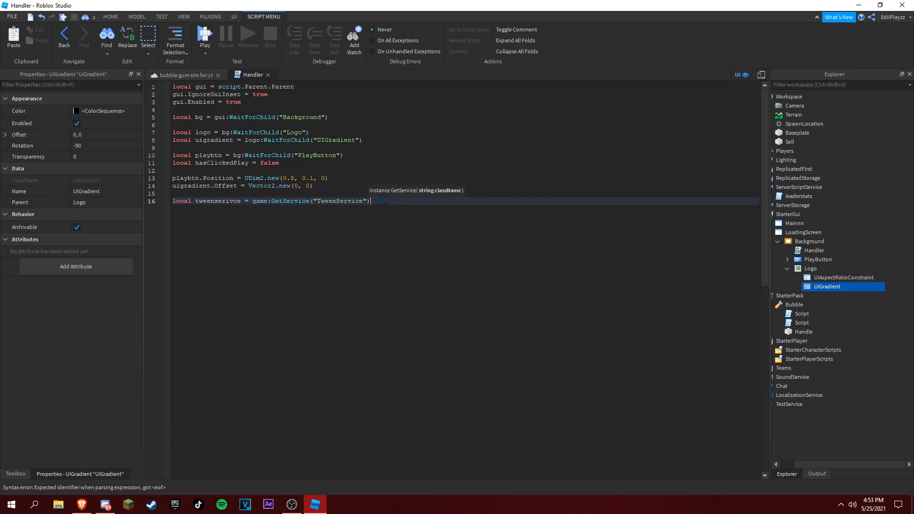
pyautogui.press('Return')
pyautogui.write('local ')
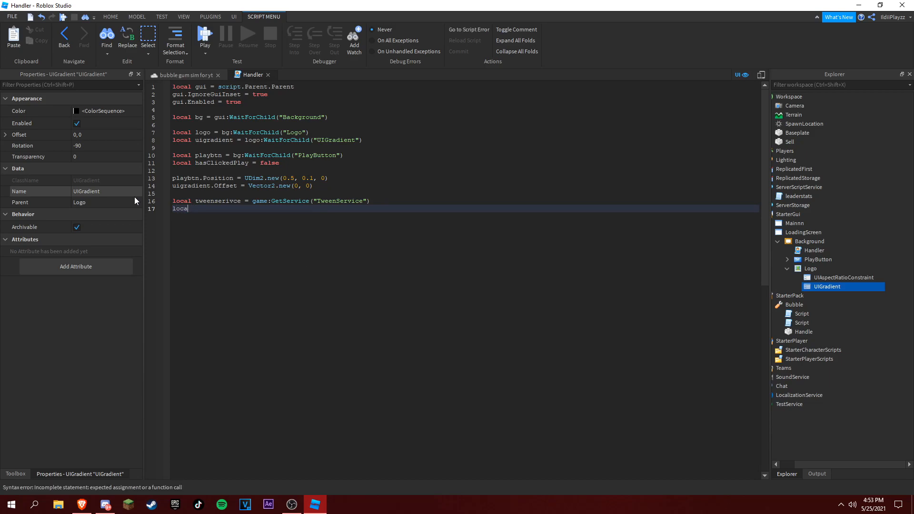
pyautogui.write('tween')
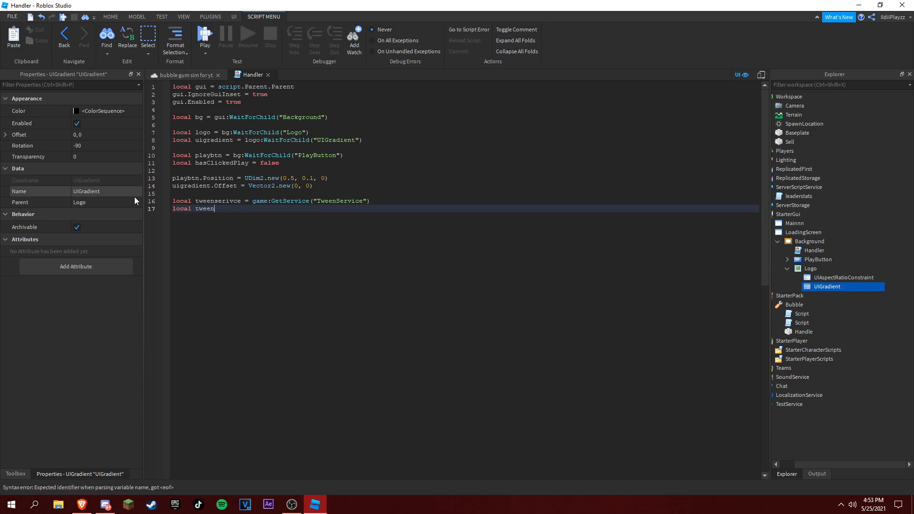
pyautogui.write('InfoFasde')
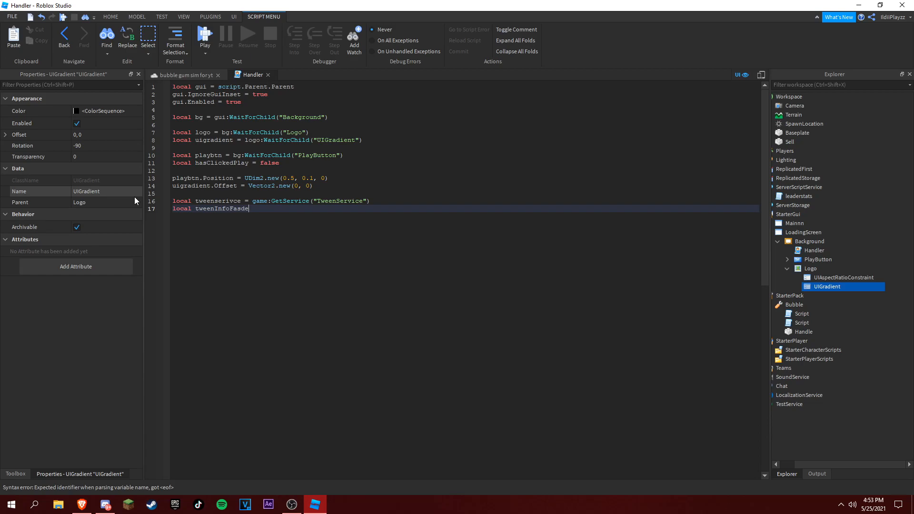
pyautogui.press('BackSpace')
pyautogui.press('BackSpace')
pyautogui.press('BackSpace')
pyautogui.write('de = ')
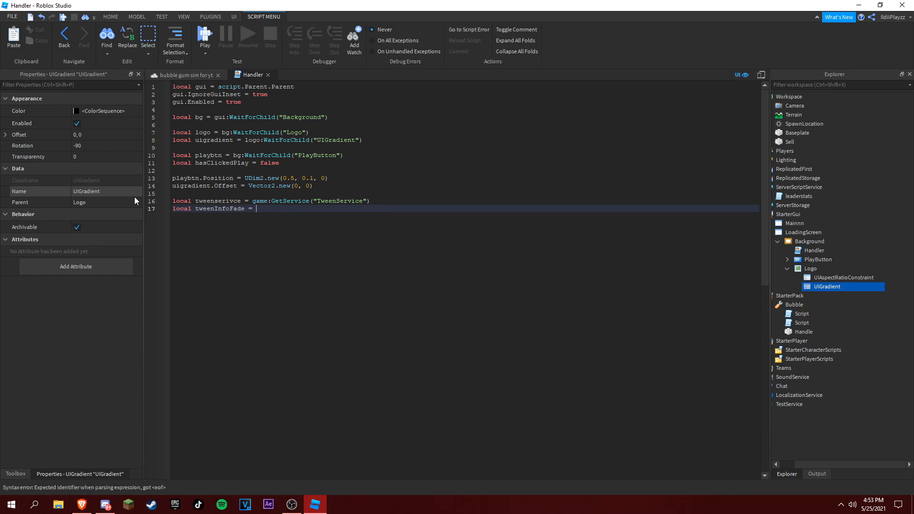
pyautogui.write('twee')
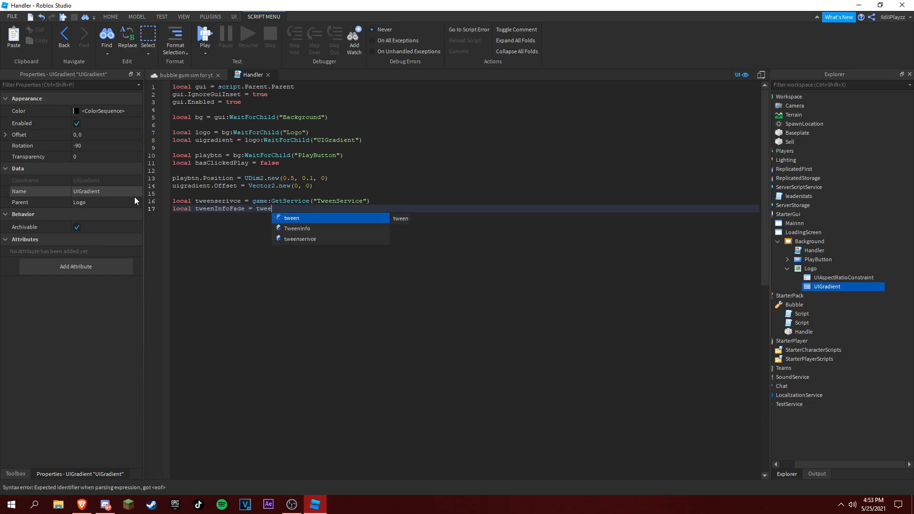
# Define tweenInfoFade = TweenInfo.new(6, Enum.EasingStyle.Quint, Enum.EasingDirection.InOut)
pyautogui.click(297, 228)
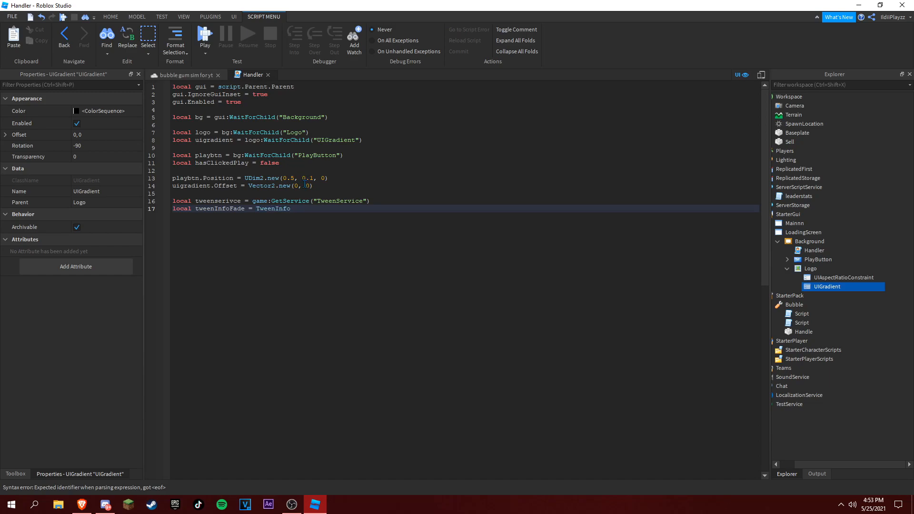
pyautogui.write('.new(')
pyautogui.write('0')
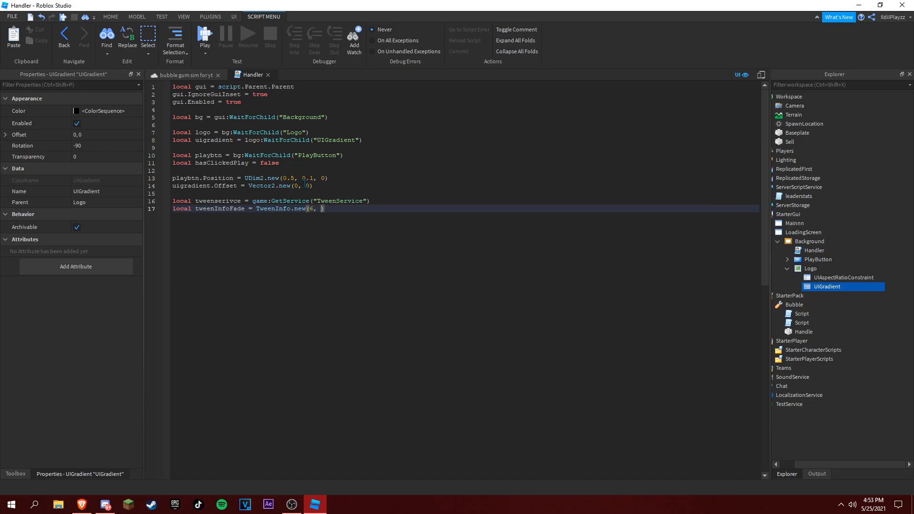
pyautogui.write(', Enum')
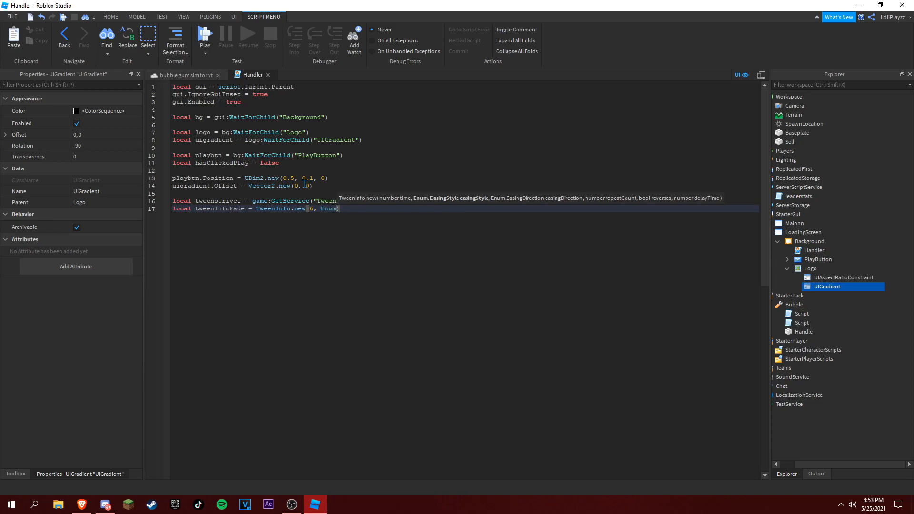
pyautogui.write('.Eas')
pyautogui.press('Tab')
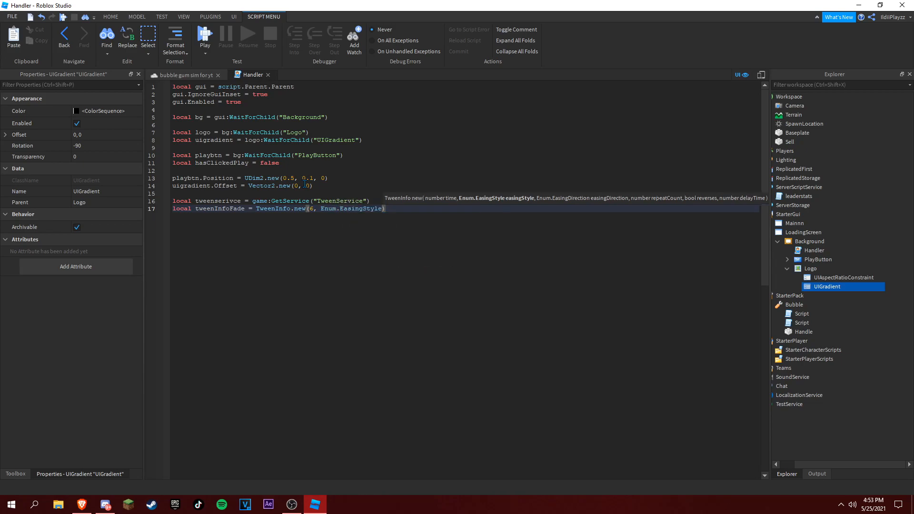
pyautogui.write('.Qui')
pyautogui.press('Tab')
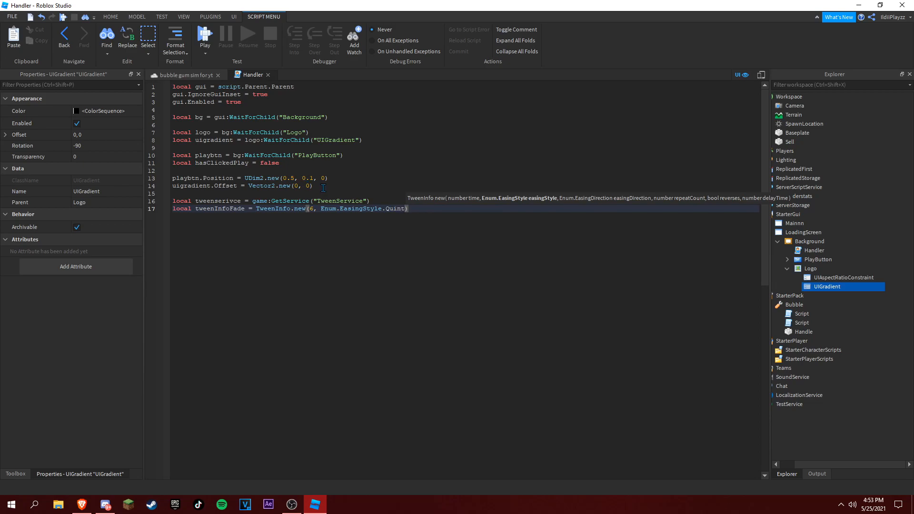
pyautogui.write(', Enum')
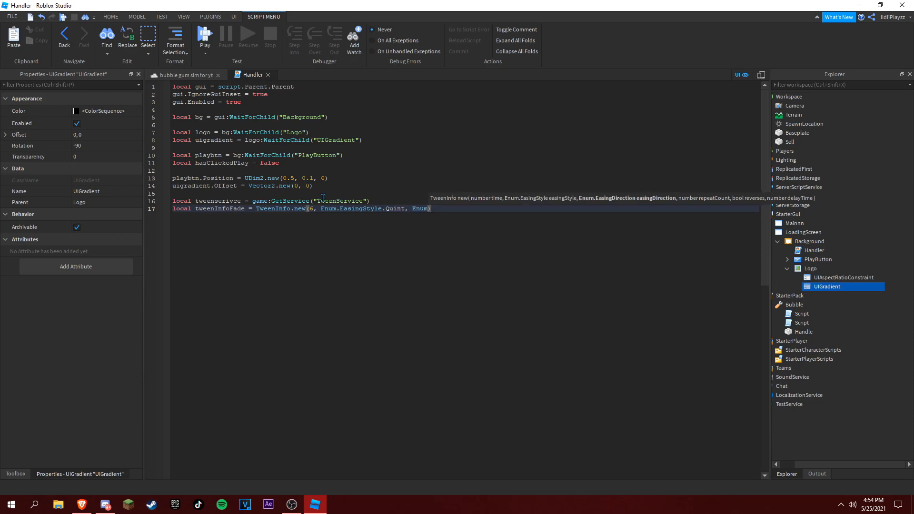
pyautogui.write('.eas')
pyautogui.click(483, 238)
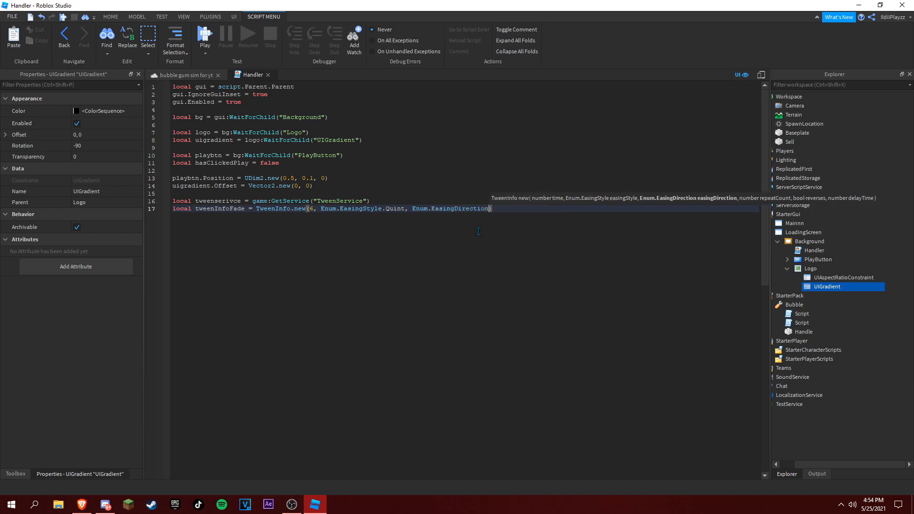
pyautogui.write('.in')
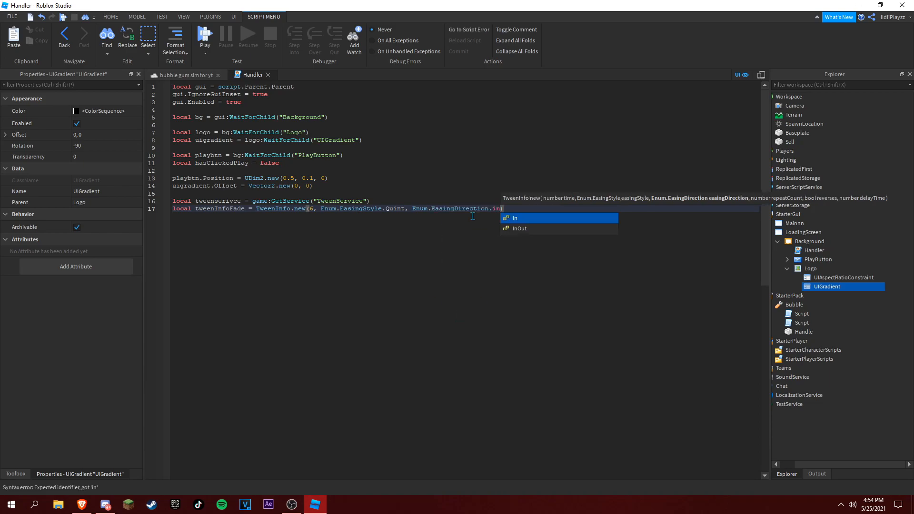
pyautogui.click(516, 227)
pyautogui.press('End')
pyautogui.press('Return')
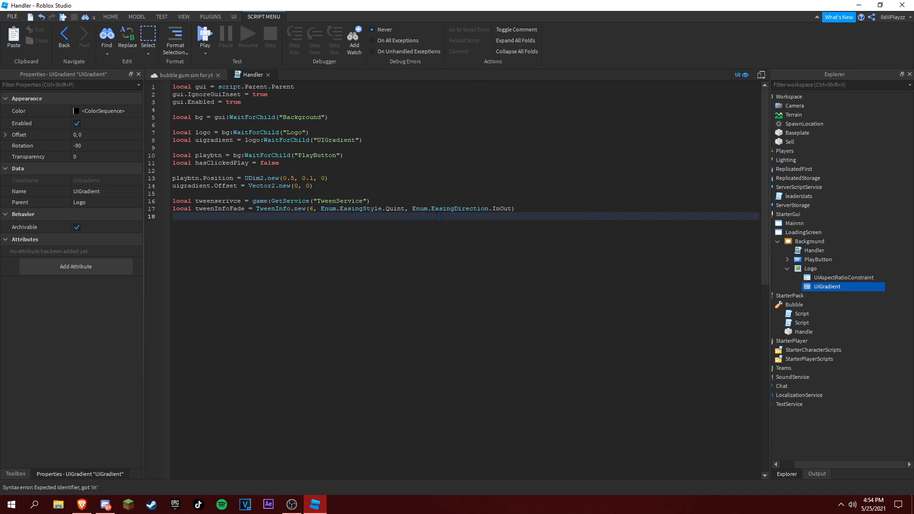
pyautogui.write('local ')
pyautogui.write('tween')
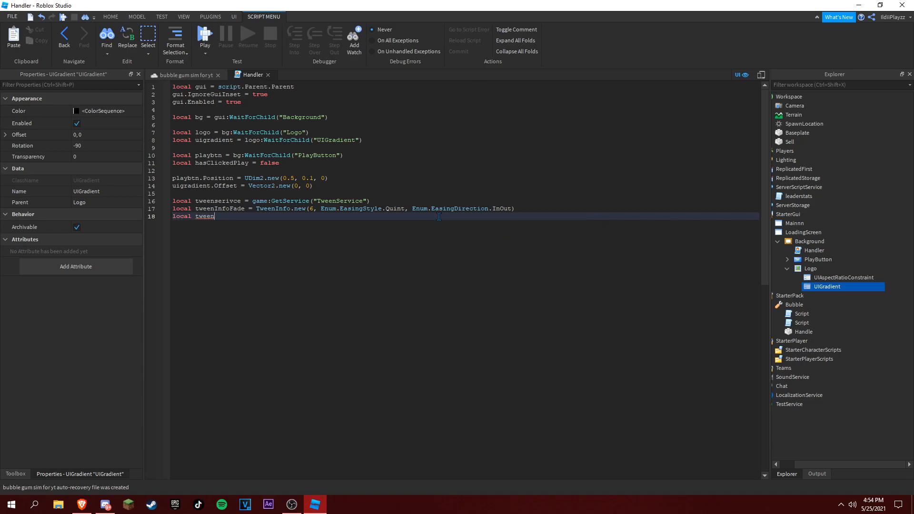
pyautogui.write('InfoRove')
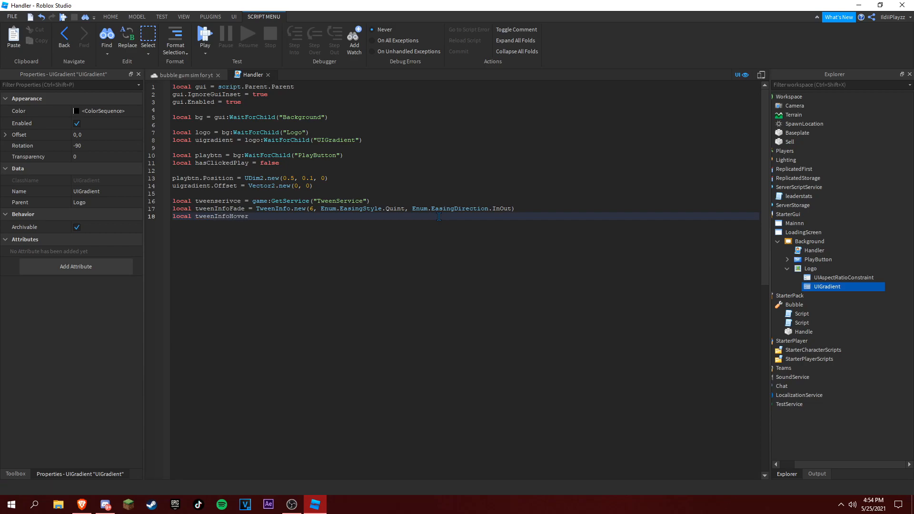
pyautogui.write('r = TweenInfo')
pyautogui.write('.new(')
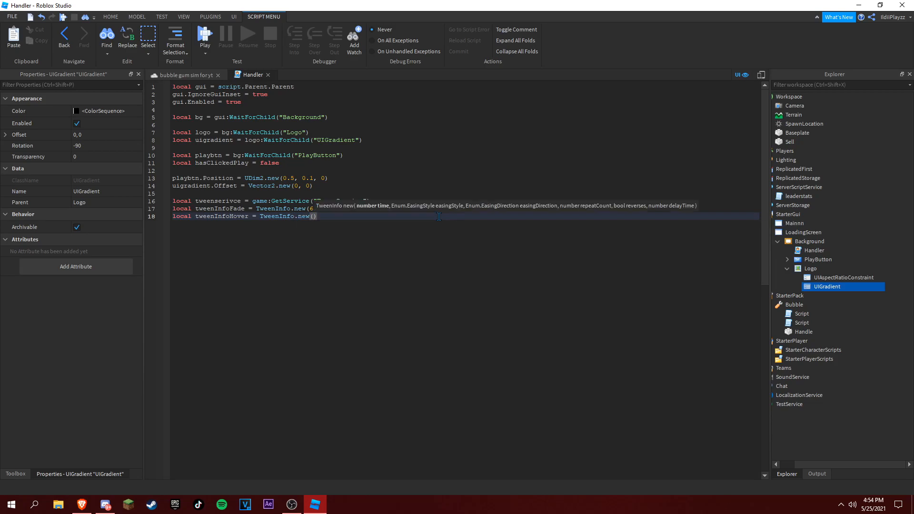
pyautogui.write('0.2, e')
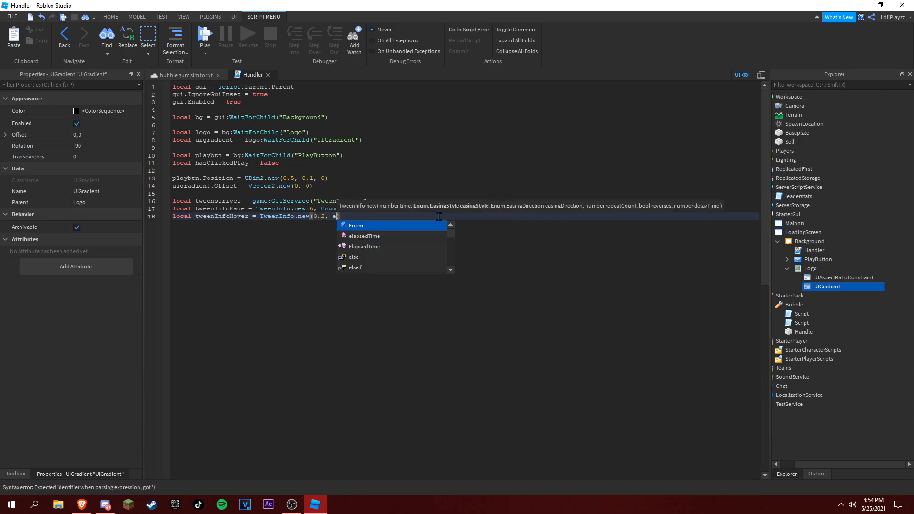
# Complete tweenInfoHover as TweenInfo.new(0.2, Enum.EasingStyle.Quint, Enum.EasingDirection.InOut) via autocomplete
pyautogui.press('Tab')
pyautogui.write('.')
pyautogui.press('Tab')
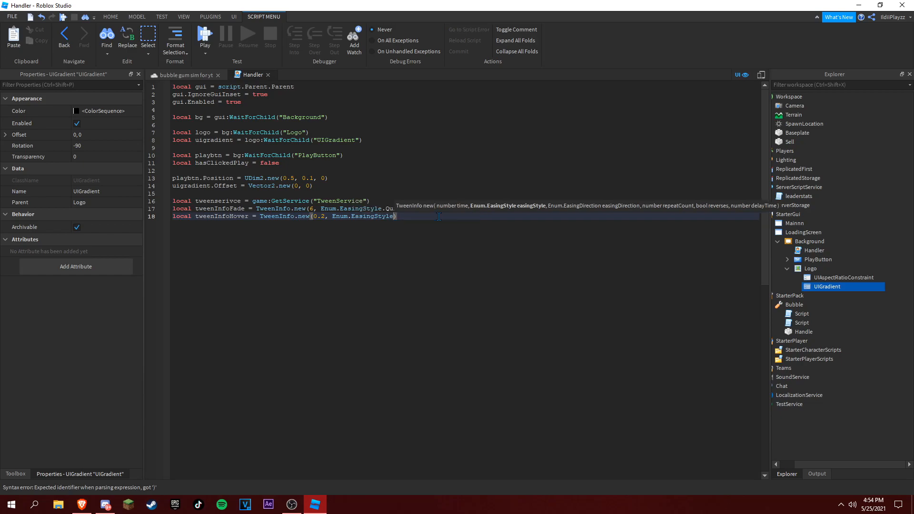
pyautogui.write('.qu')
pyautogui.press('Tab')
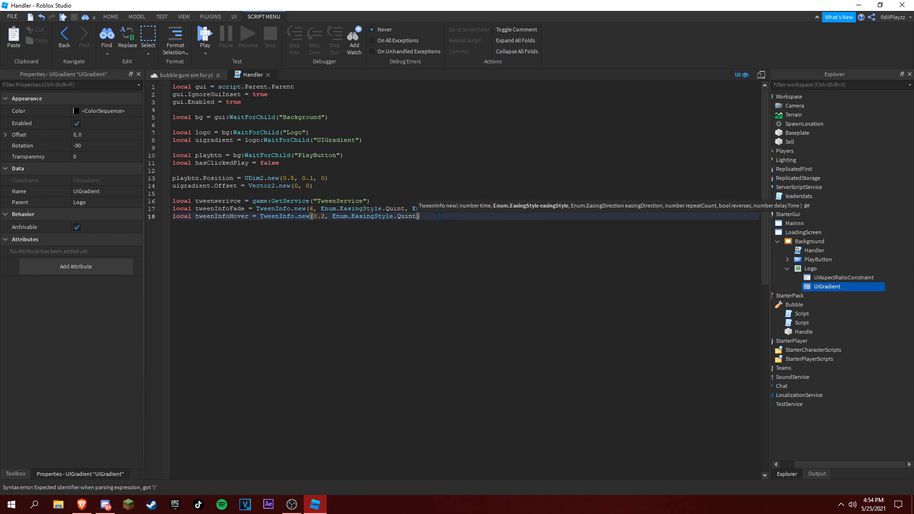
pyautogui.write(', En')
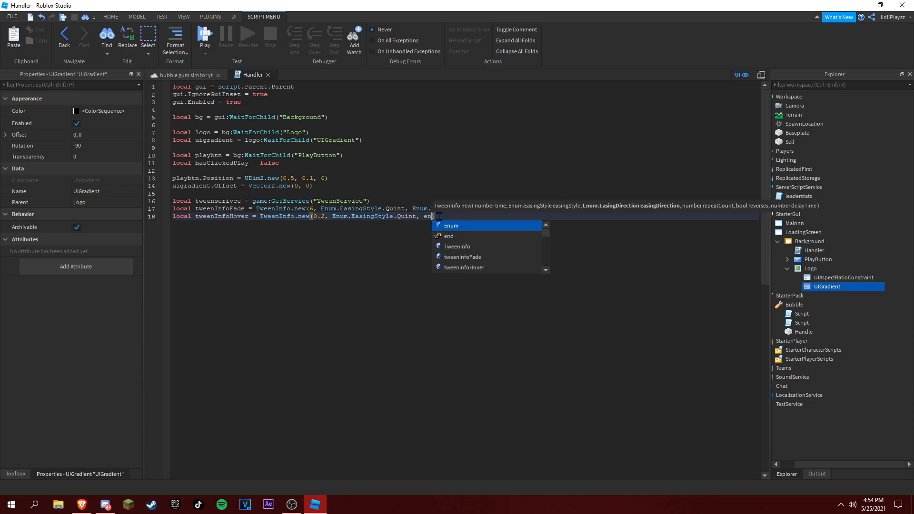
pyautogui.press('Tab')
pyautogui.write('.eas')
pyautogui.press('Down')
pyautogui.press('Tab')
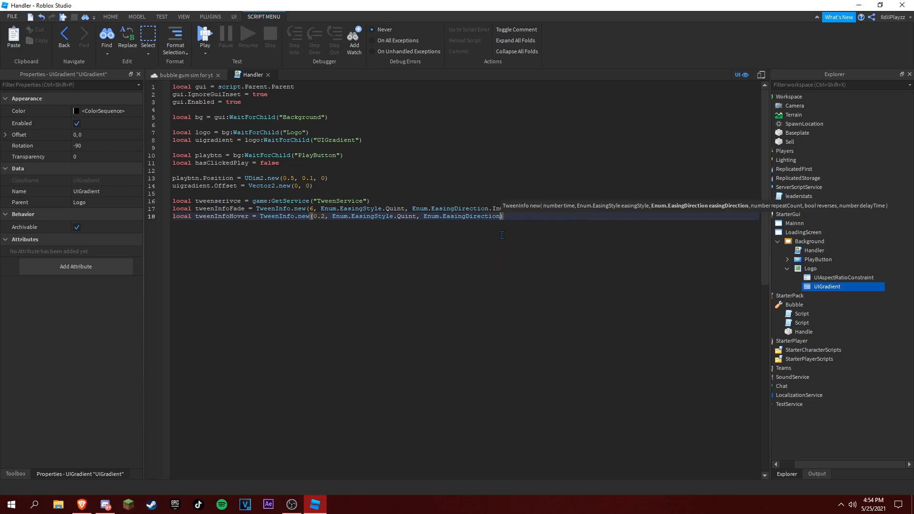
pyautogui.write('.InOut')
pyautogui.press('Tab')
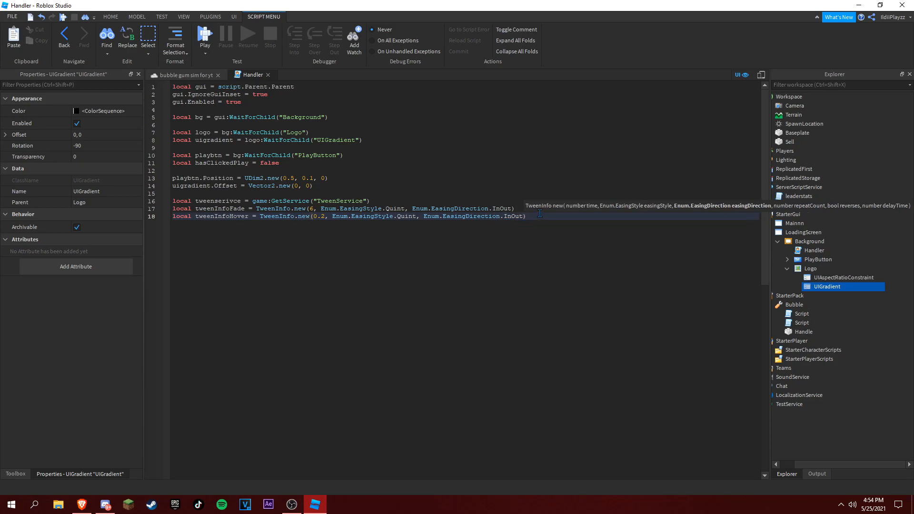
pyautogui.press('End')
pyautogui.press('Return')
pyautogui.press('Return')
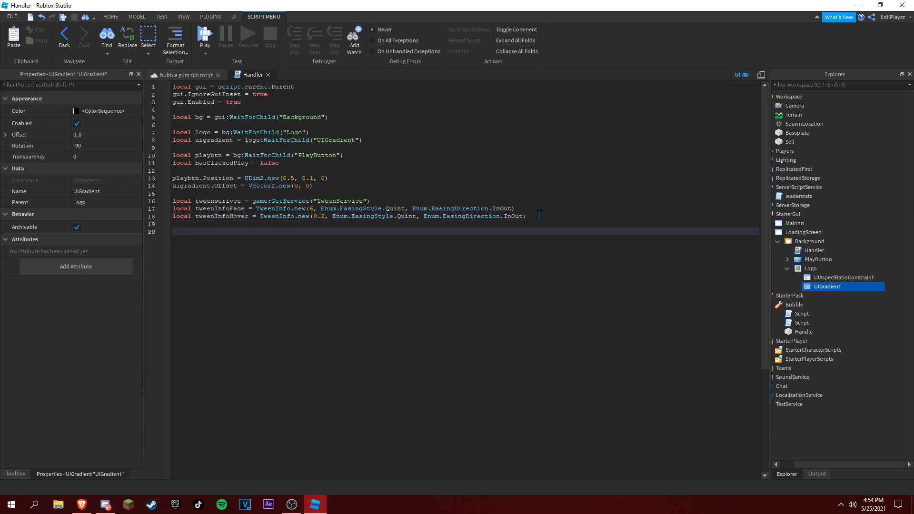
pyautogui.write('local ')
pyautogui.write('fadeIn')
pyautogui.write('Tween')
pyautogui.write(' = TweenIn')
# Write fadeInTween = tweenserivce:Create(uigradient, tweenInfoFade, {Offset = Vector2.new(0, -1)})
pyautogui.press('BackSpace')
pyautogui.press('BackSpace')
pyautogui.press('BackSpace')
pyautogui.press('BackSpace')
pyautogui.write('tweens')
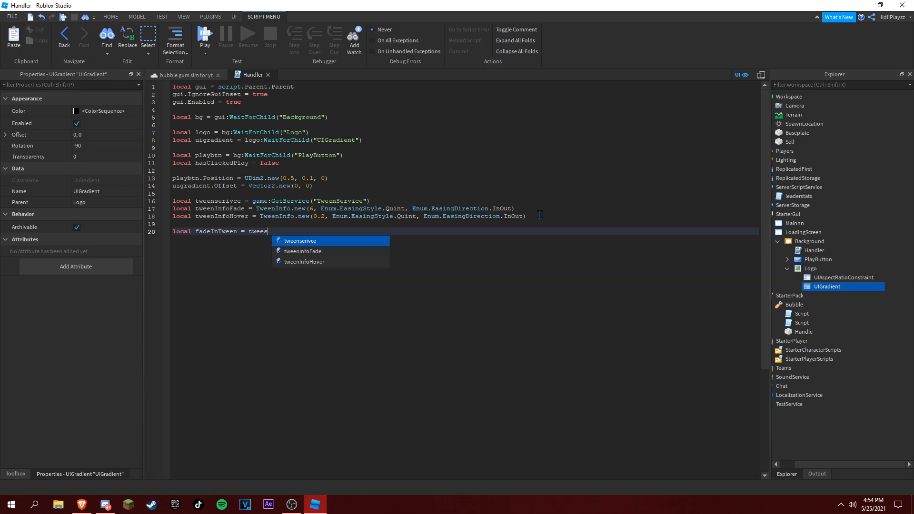
pyautogui.press('Tab')
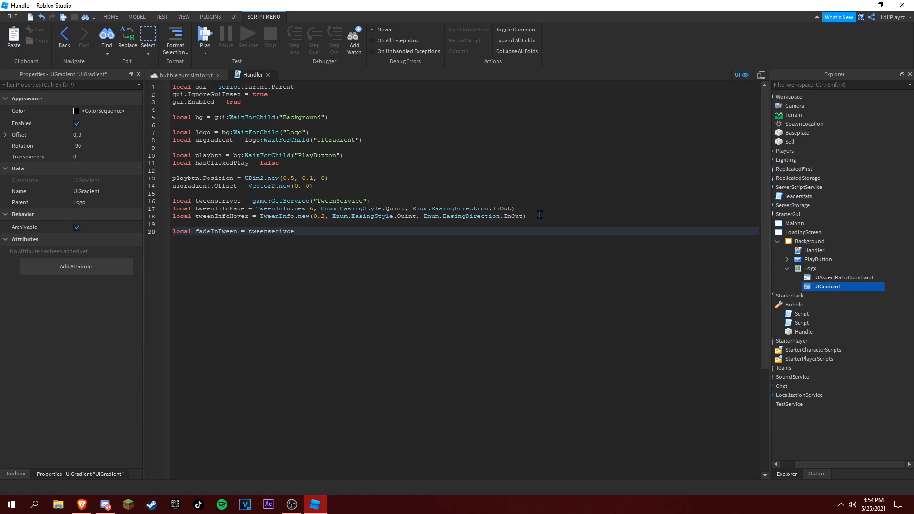
pyautogui.write(':Cre')
pyautogui.press('Tab')
pyautogui.write('ui')
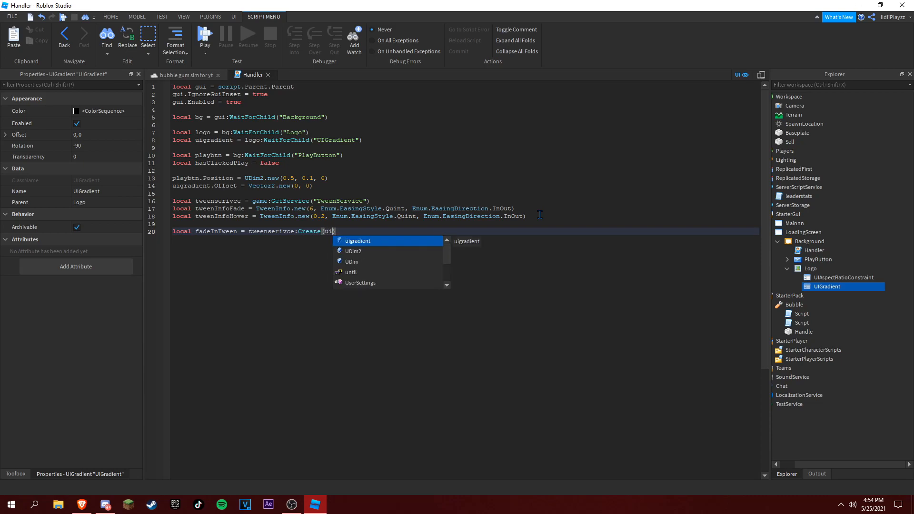
pyautogui.press('Tab')
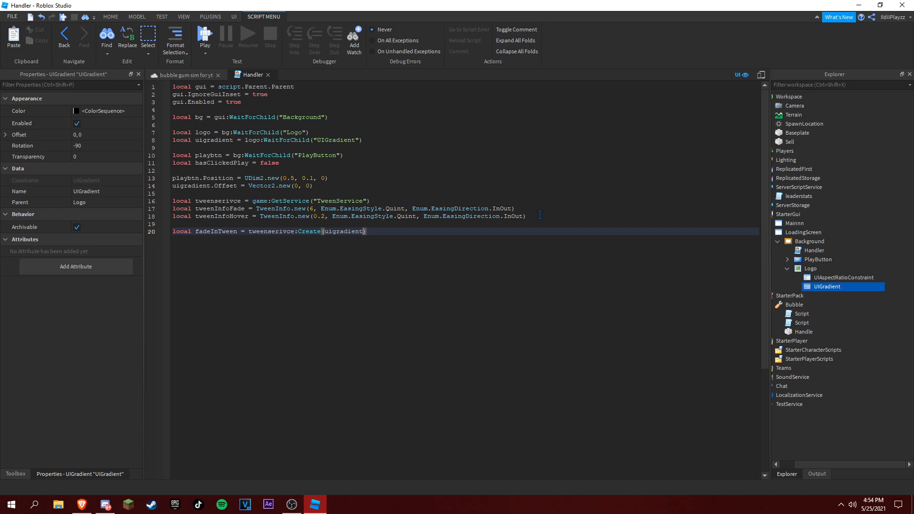
pyautogui.write(', twee')
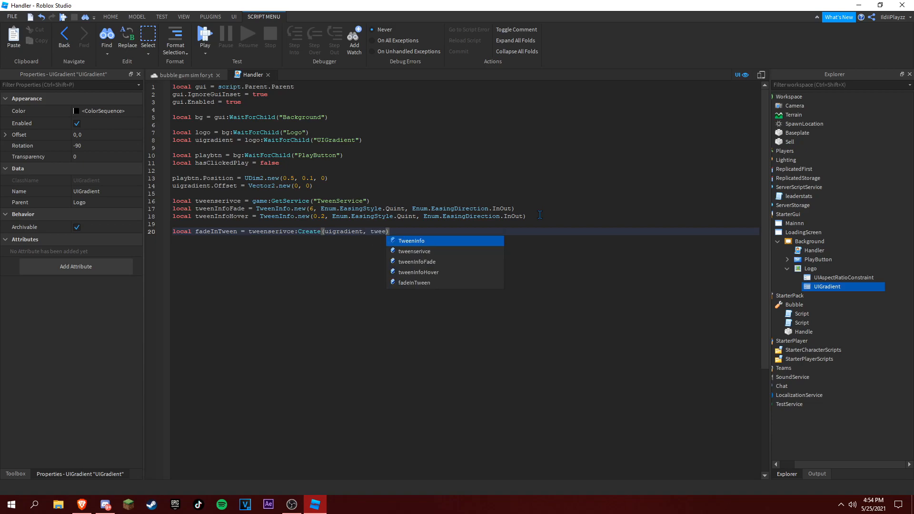
pyautogui.press('Down')
pyautogui.press('Down')
pyautogui.press('Tab')
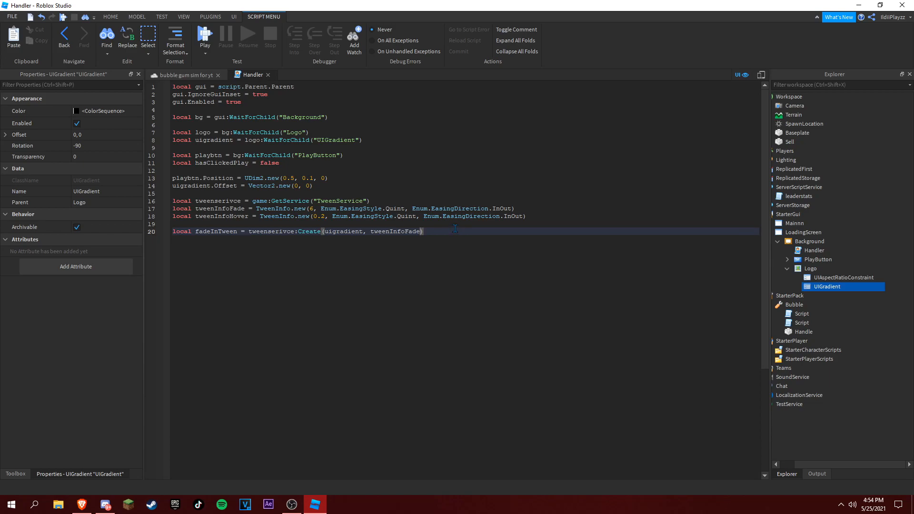
pyautogui.write(', {}')
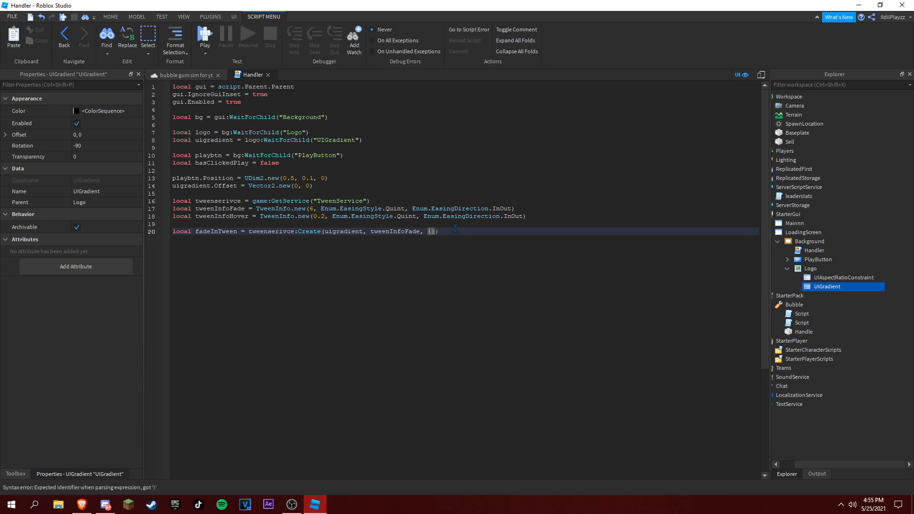
pyautogui.write('Of')
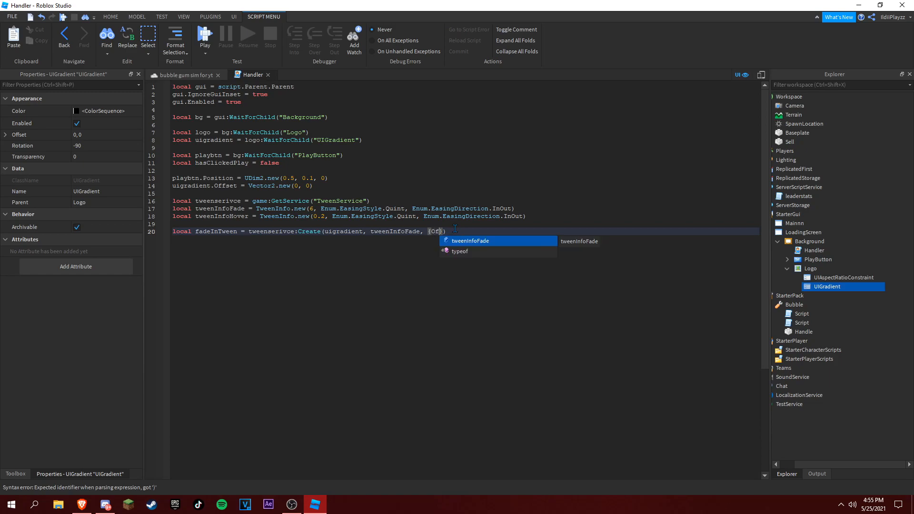
pyautogui.write('fset')
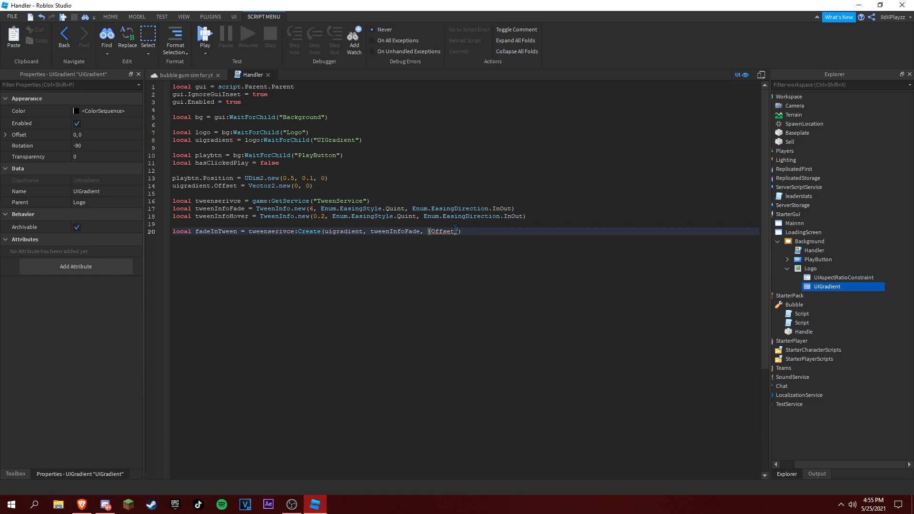
pyautogui.write(' = vec2')
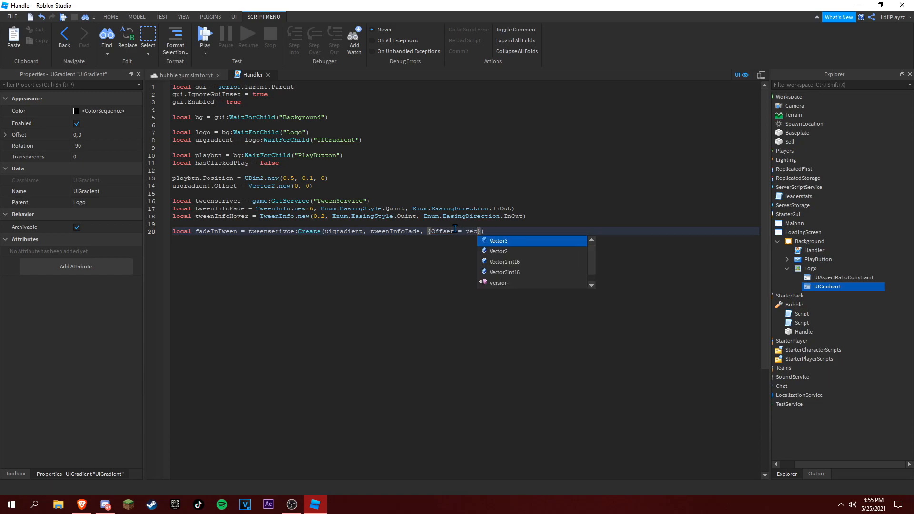
pyautogui.press('Tab')
pyautogui.write('.new(')
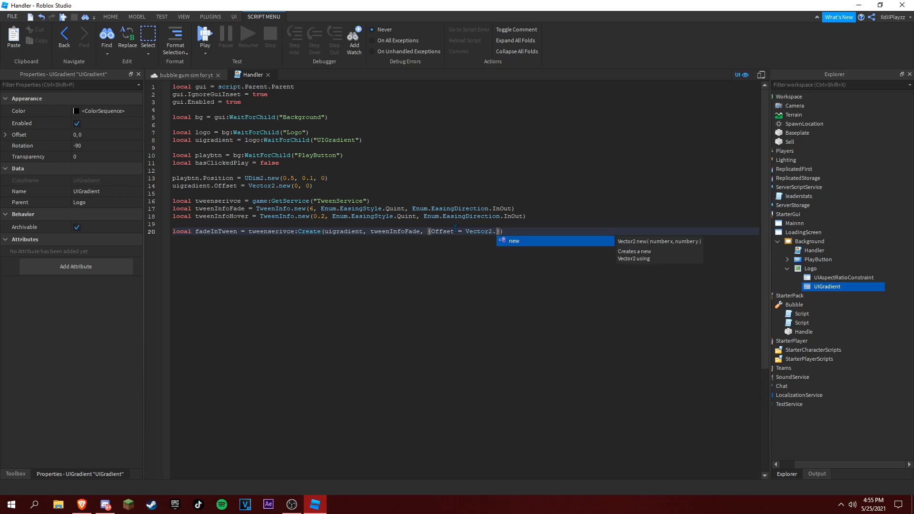
pyautogui.write('0, ')
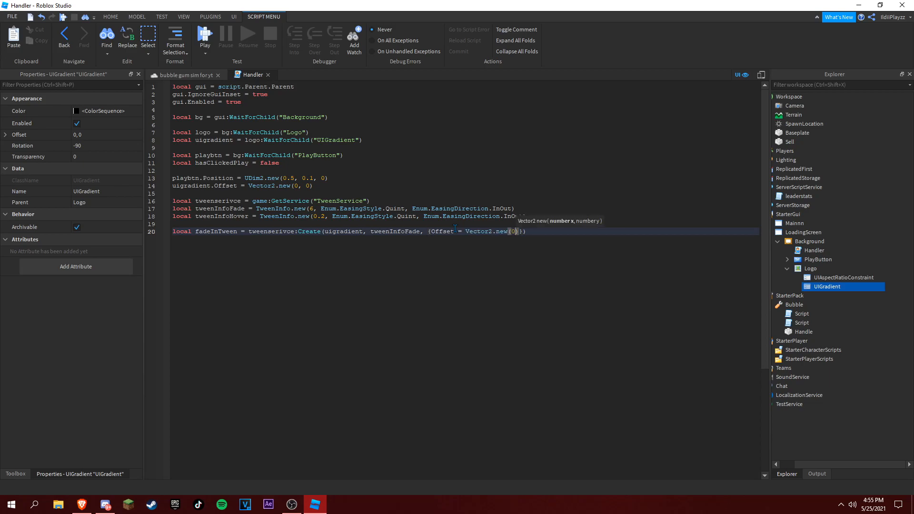
pyautogui.write('-1')
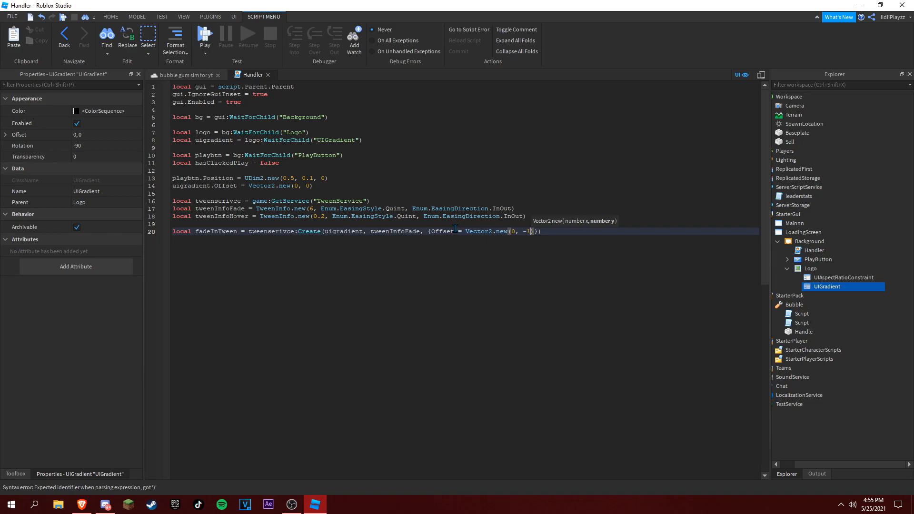
pyautogui.click(554, 230)
pyautogui.press('Return')
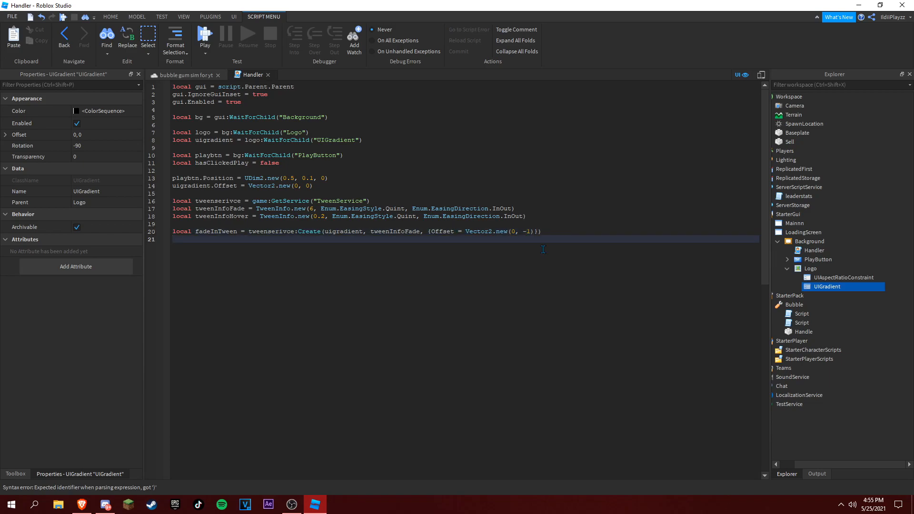
pyautogui.write('rfade')
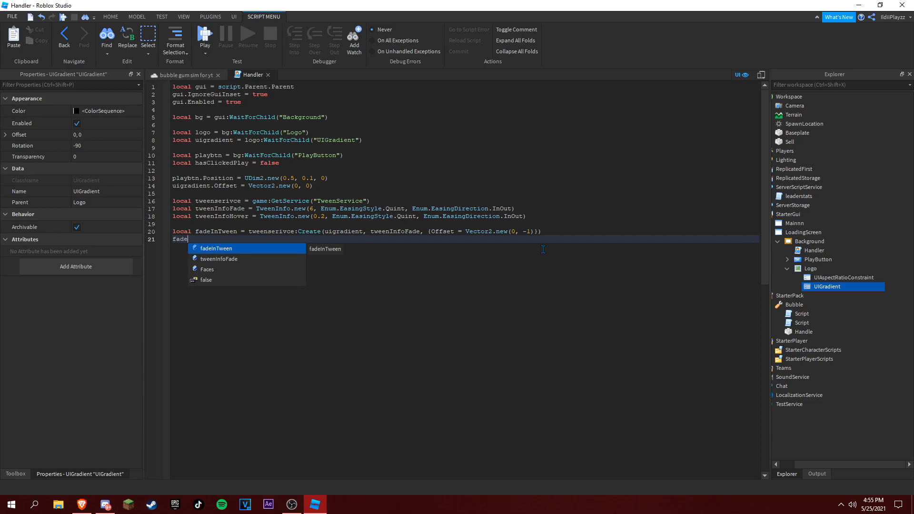
# Play fadeInTween, add fadeInTween.Completed:Wait() and wait(0.2) before the play button code
pyautogui.press('Tab')
pyautogui.write(':Play')
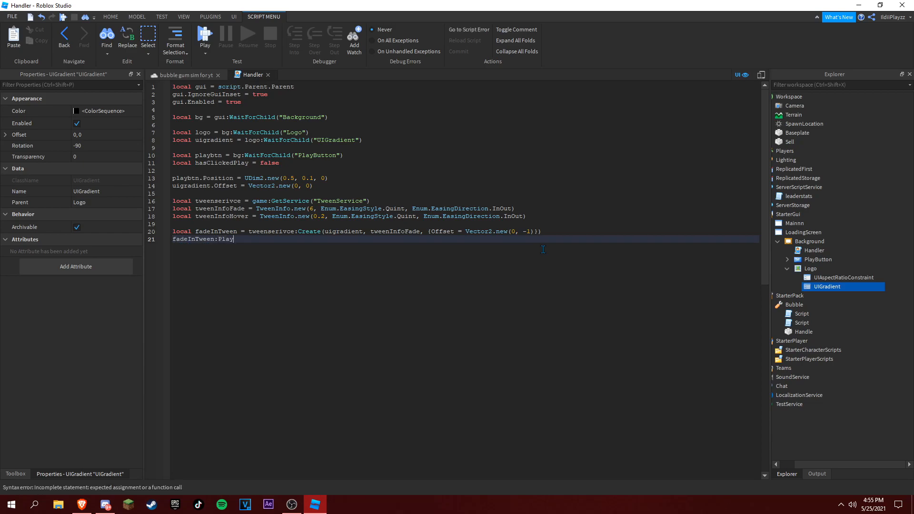
pyautogui.write('()')
pyautogui.press('Return')
pyautogui.press('Return')
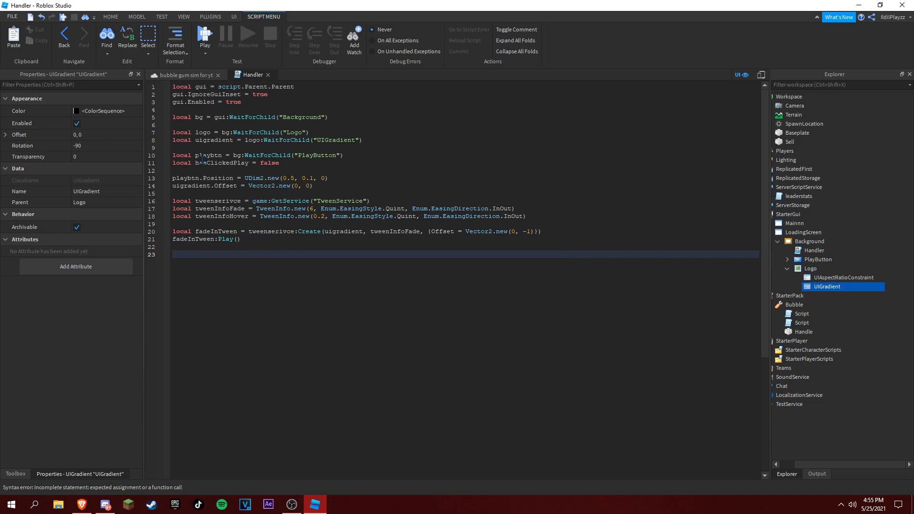
pyautogui.write('fade')
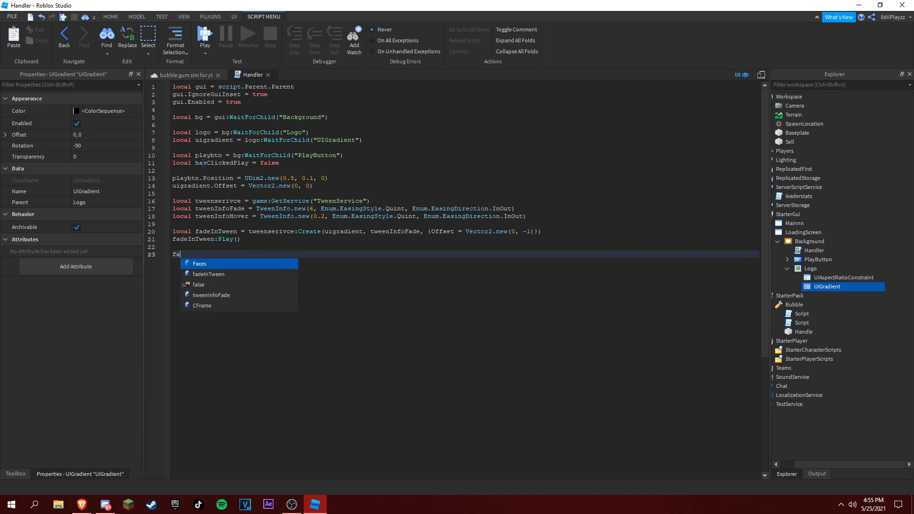
pyautogui.press('Tab')
pyautogui.write(':')
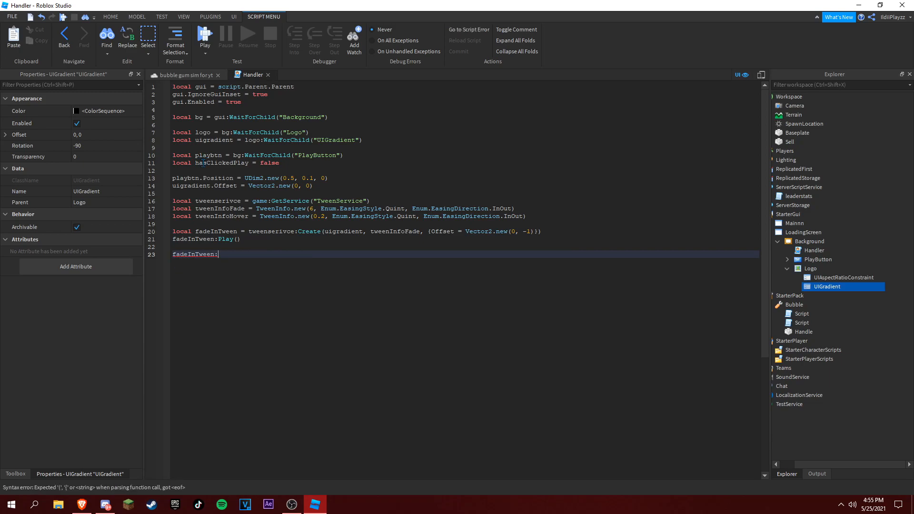
pyautogui.press('BackSpace')
pyautogui.write('.Co')
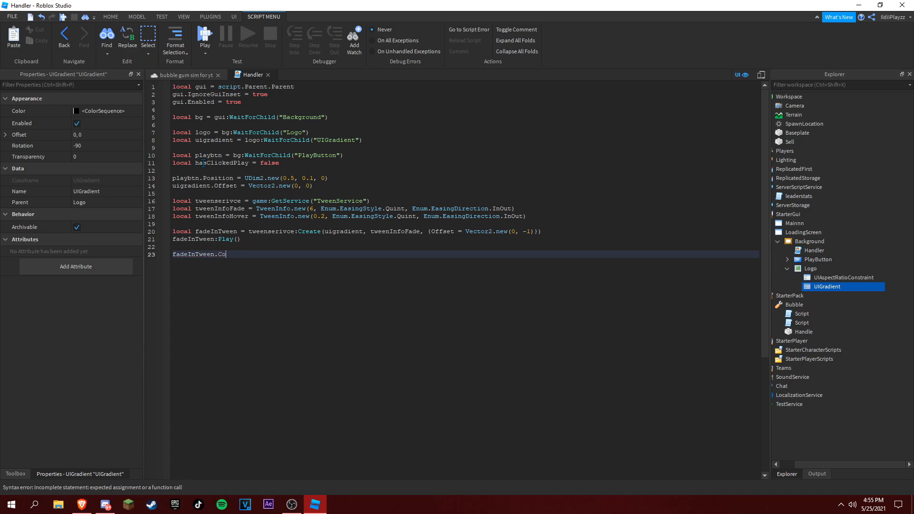
pyautogui.write('mpleted:')
pyautogui.write('Wa')
pyautogui.write('it()')
pyautogui.press('Return')
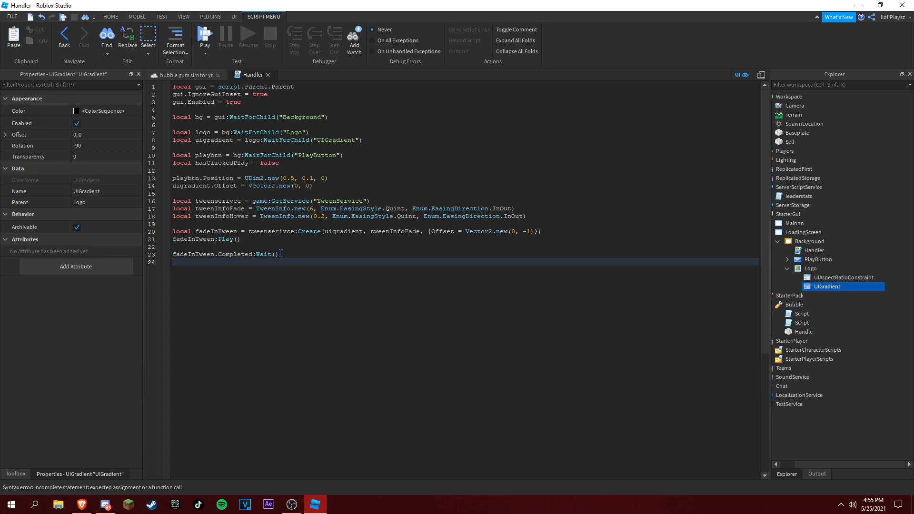
pyautogui.write('wait()0.2')
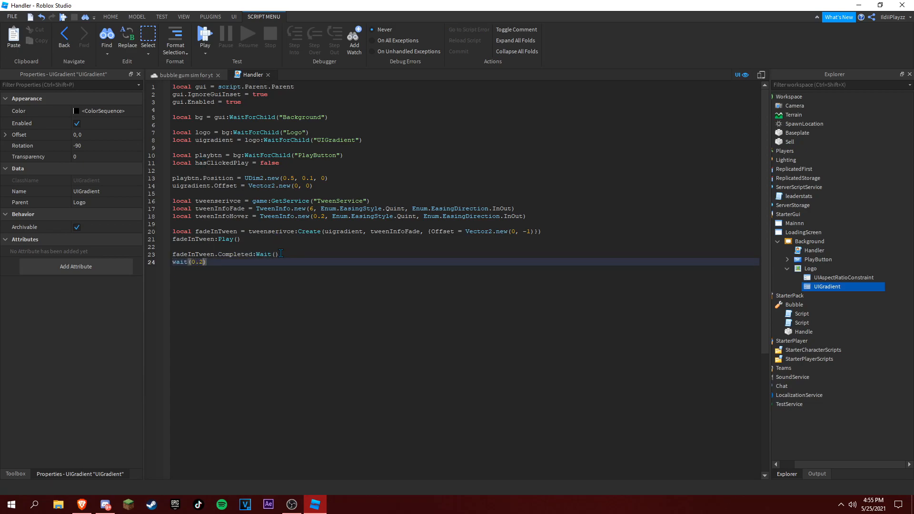
pyautogui.press('End')
pyautogui.press('Return')
pyautogui.press('Return')
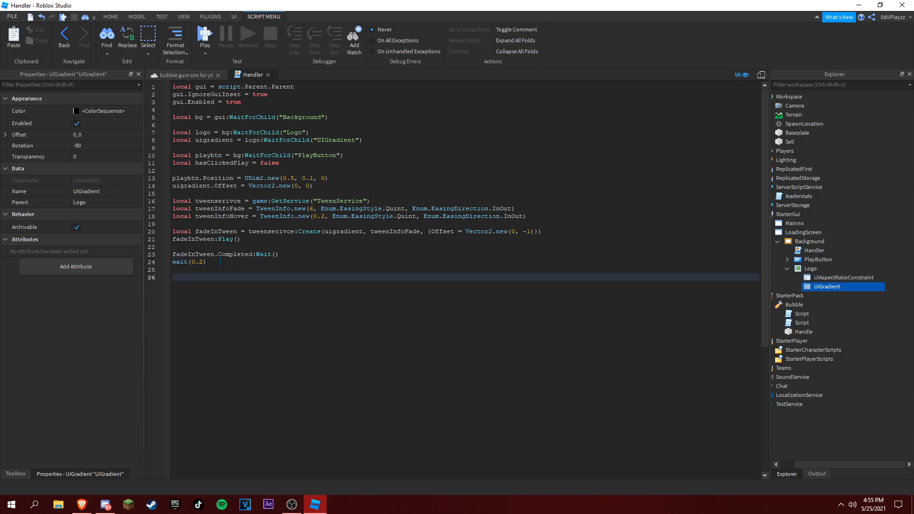
pyautogui.write('playbtn:t')
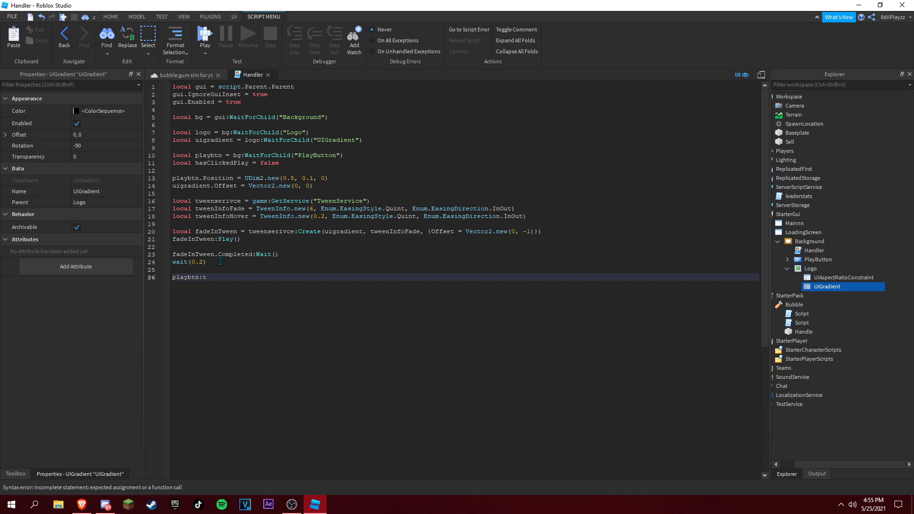
# Write playbtn:TweenPosition to UDim2.new(0.5, 0, 0.741, 0) with Enum.EasingDirection.Out
pyautogui.press('BackSpace')
pyautogui.write('Tweem')
pyautogui.write('Position')
pyautogui.write('()')
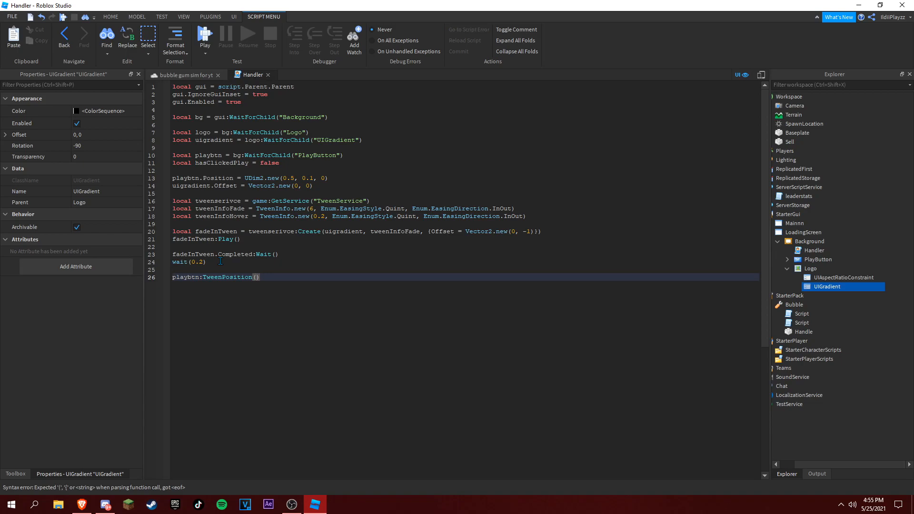
pyautogui.write('UDim2.new(')
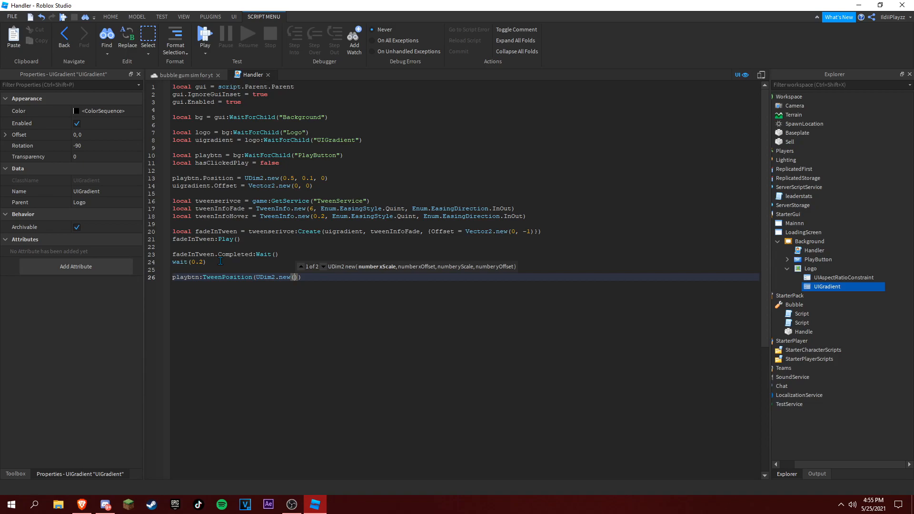
pyautogui.write('0.5')
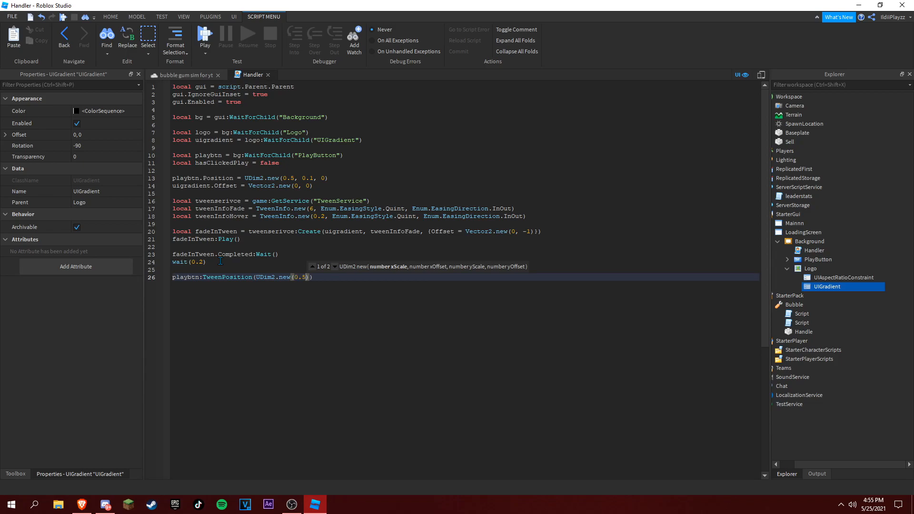
pyautogui.write(', 0,0')
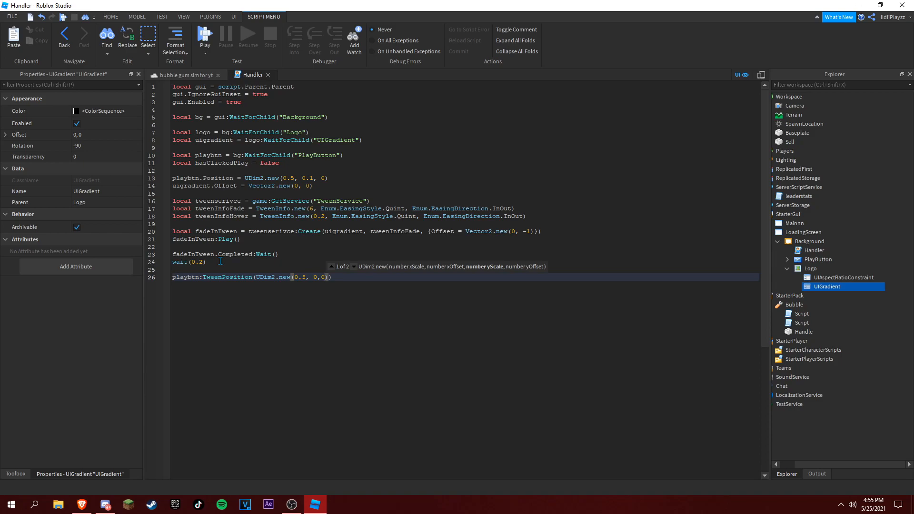
pyautogui.write('.741')
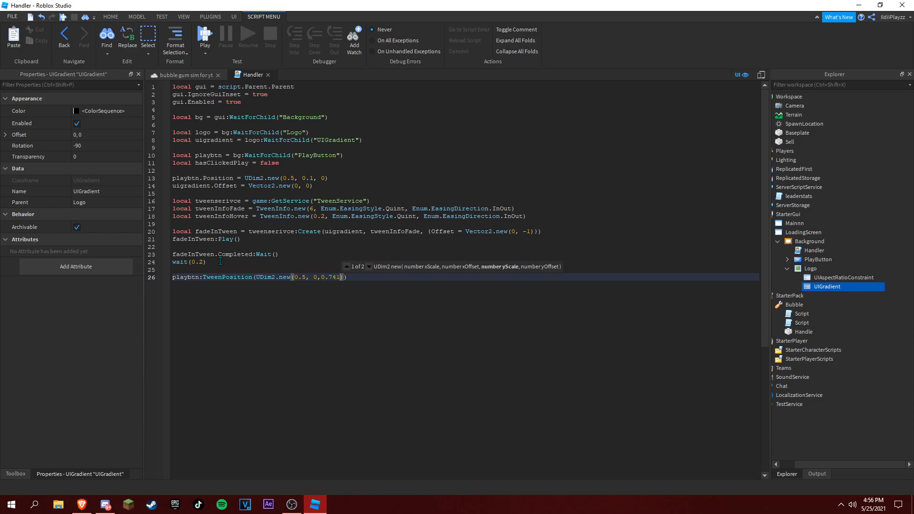
pyautogui.write(', 0')
pyautogui.press('End')
pyautogui.press('Return')
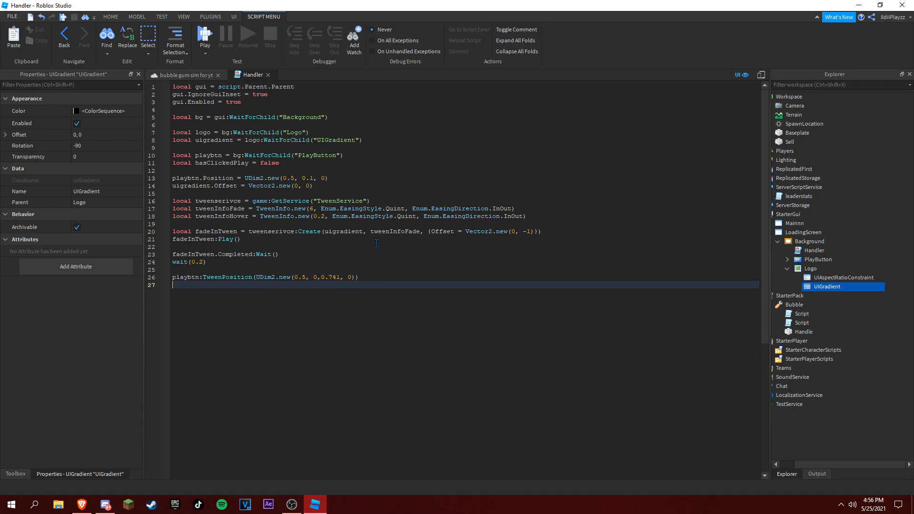
pyautogui.press('BackSpace')
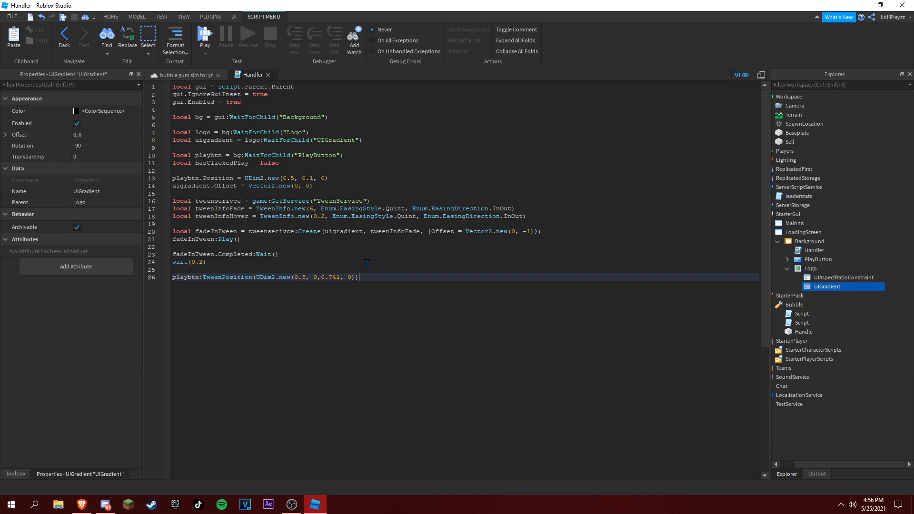
pyautogui.write(',')
pyautogui.press('BackSpace')
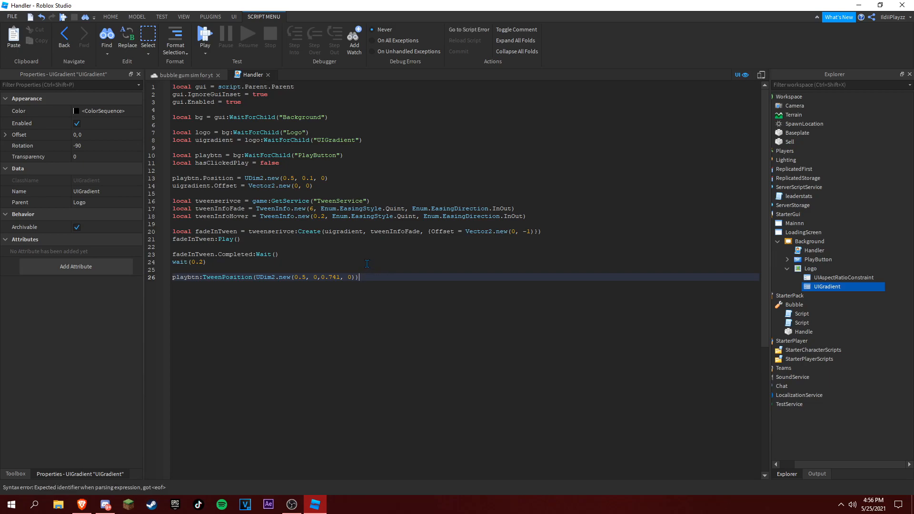
pyautogui.write(',Enum')
pyautogui.write('.eas')
pyautogui.press('Down')
pyautogui.press('Tab')
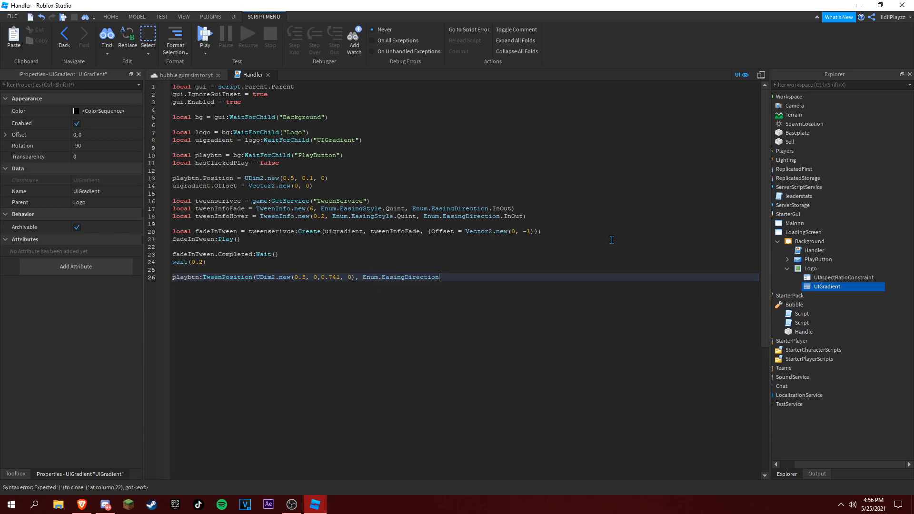
pyautogui.write('.Out')
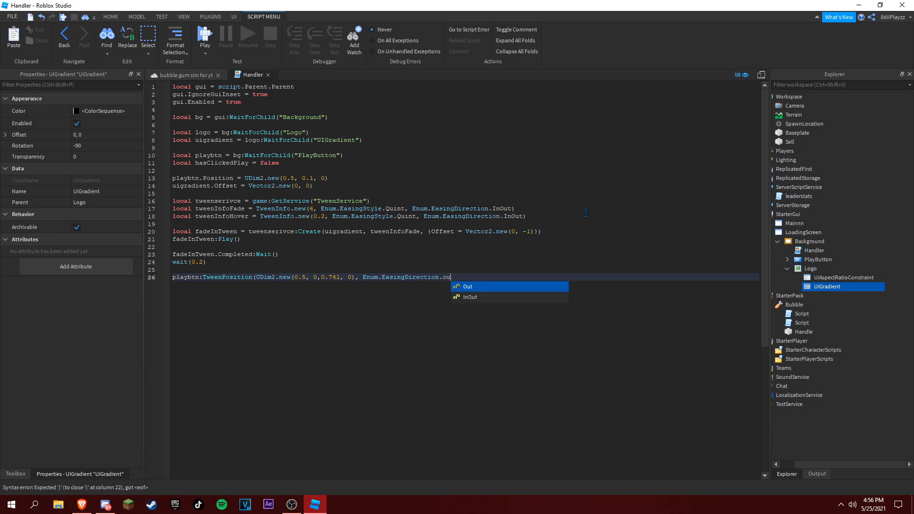
pyautogui.press('Tab')
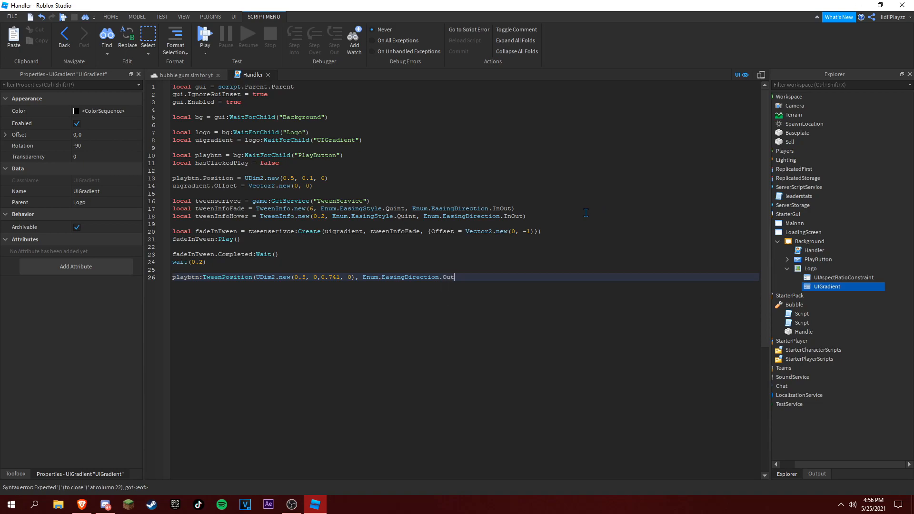
pyautogui.write(', e')
pyautogui.press('BackSpace')
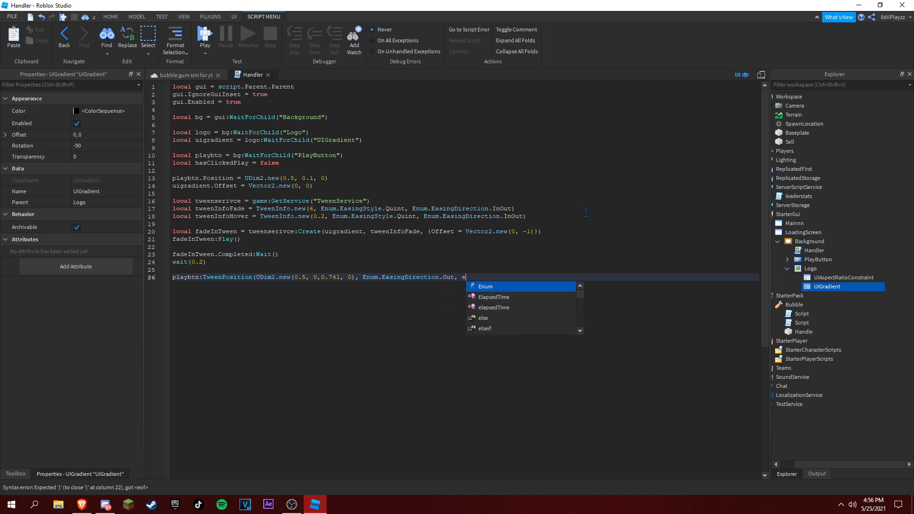
pyautogui.press('BackSpace')
pyautogui.write('e')
# Add Enum.EasingStyle.Quint and 1 second to the tween, then wait(1) afterwards
pyautogui.doubleClick(362, 209)
pyautogui.hotkey('ctrl', 'c')
pyautogui.click(469, 277)
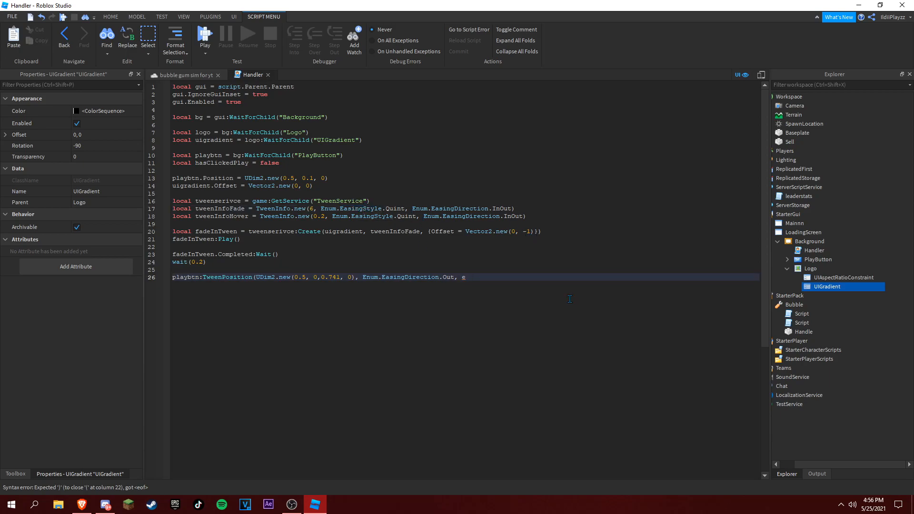
pyautogui.press('Tab')
pyautogui.write('.Qui')
pyautogui.write('nt')
pyautogui.write(', 1)')
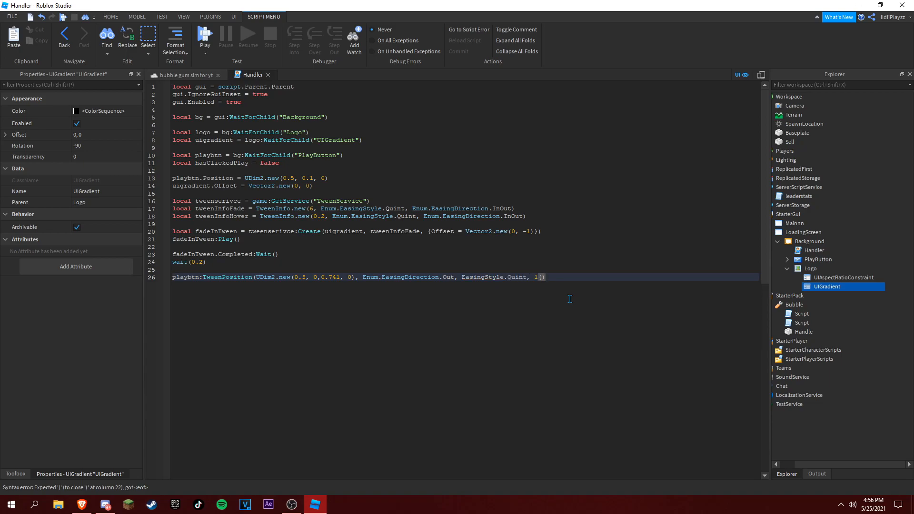
pyautogui.press('Delete')
pyautogui.doubleClick(470, 277)
pyautogui.write('en')
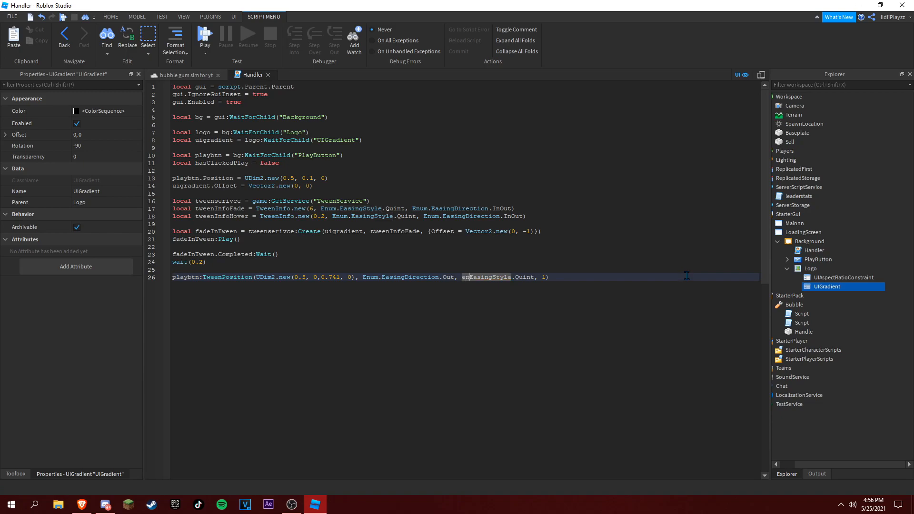
pyautogui.write('um.')
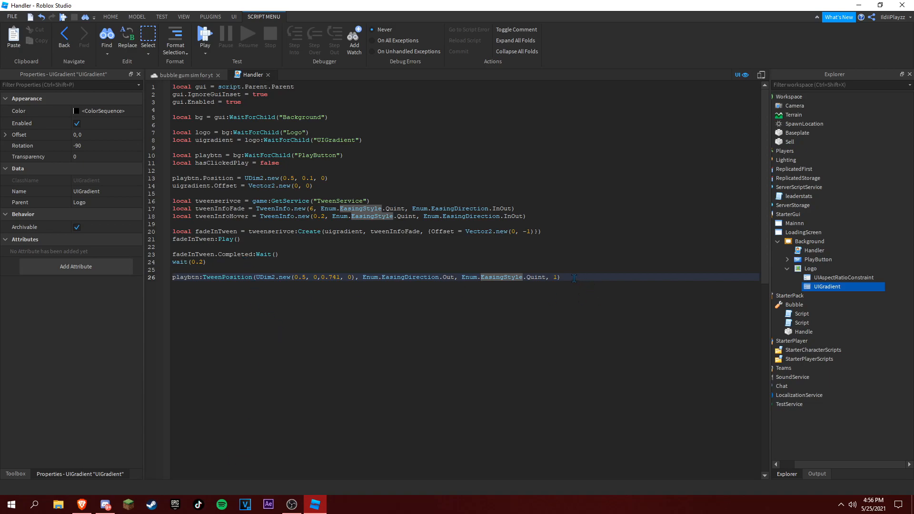
pyautogui.press('Return')
pyautogui.press('Return')
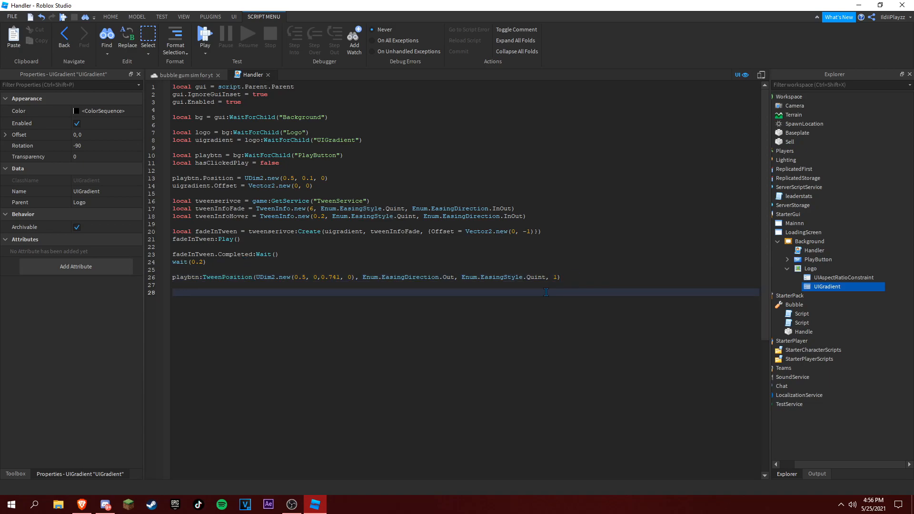
pyautogui.write('wait(1)')
pyautogui.press('Return')
pyautogui.press('Return')
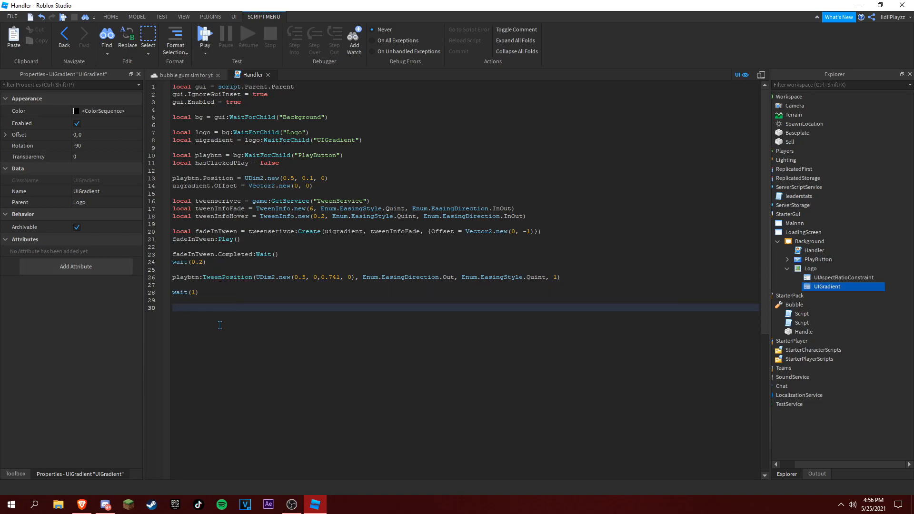
pyautogui.write('playbtn')
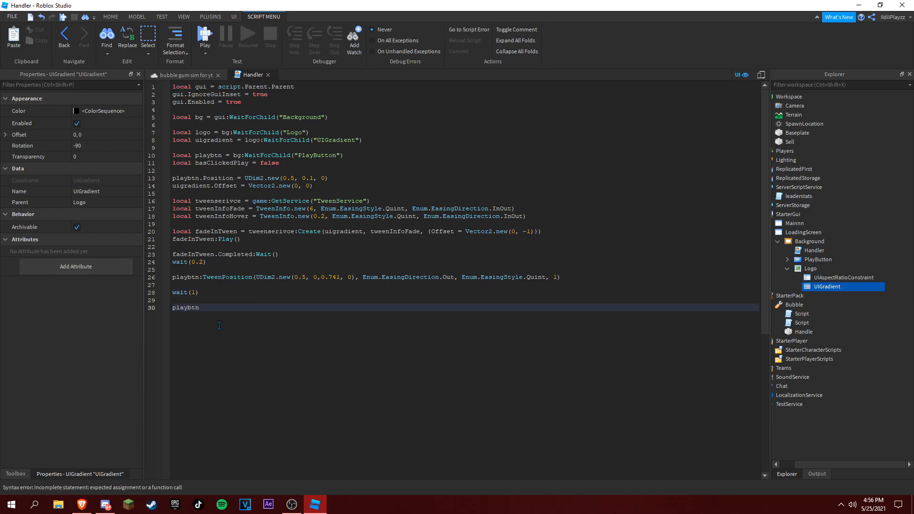
pyautogui.write('.MouseButton1Click')
pyautogui.write(':Connec')
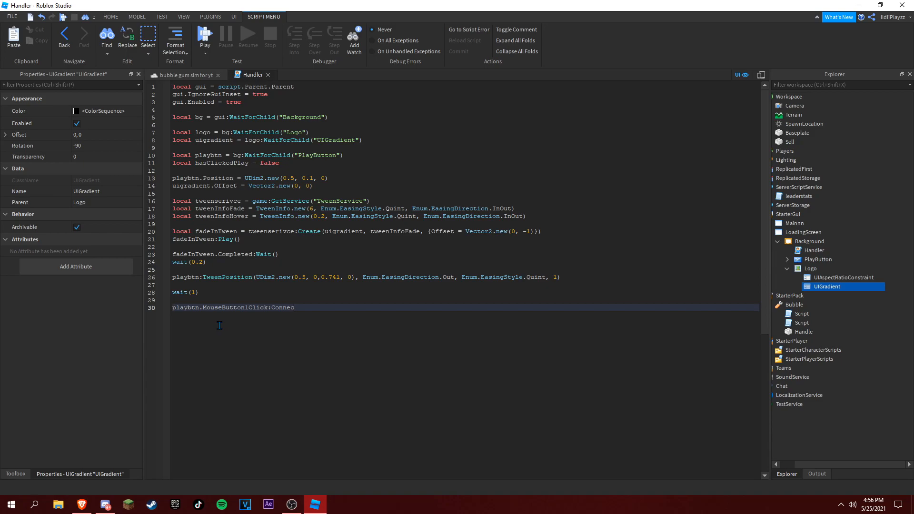
pyautogui.write('t(t(function')
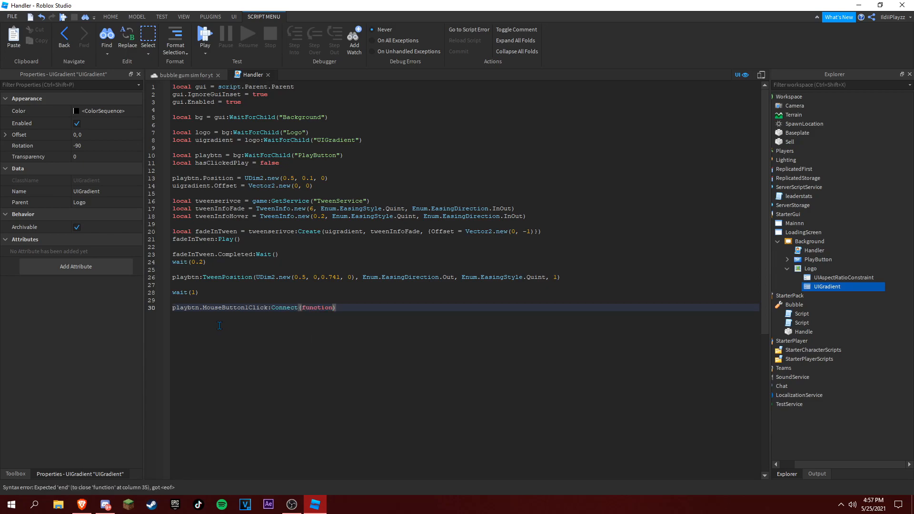
pyautogui.write('(')
# In the PlayButton click handler, tween bg's position away with InOut Quint easing over 5 seconds
pyautogui.press('End')
pyautogui.press('Return')
pyautogui.press('Return')
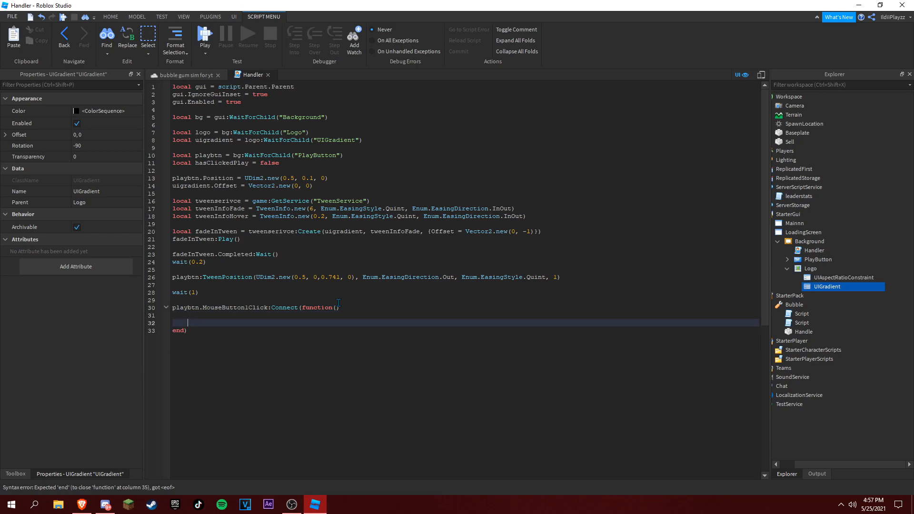
pyautogui.write('if hasClickedPlay')
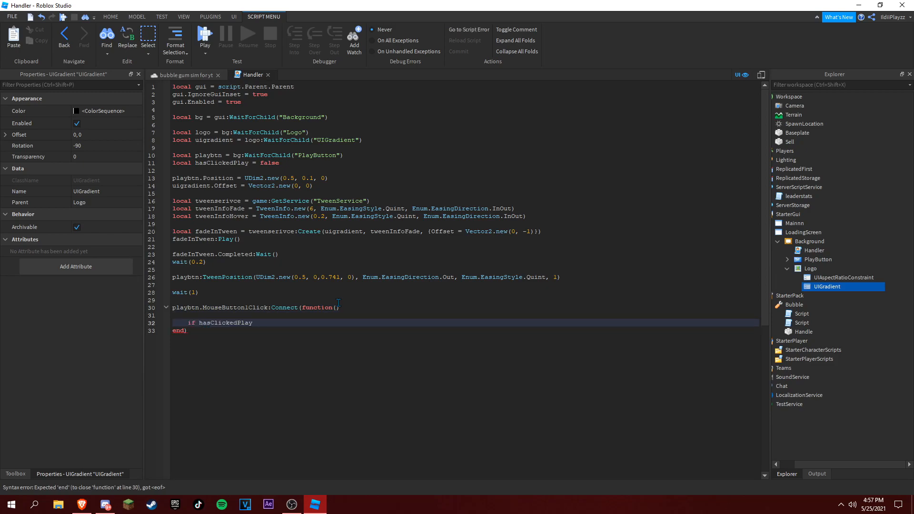
pyautogui.write(' then return end')
pyautogui.press('Return')
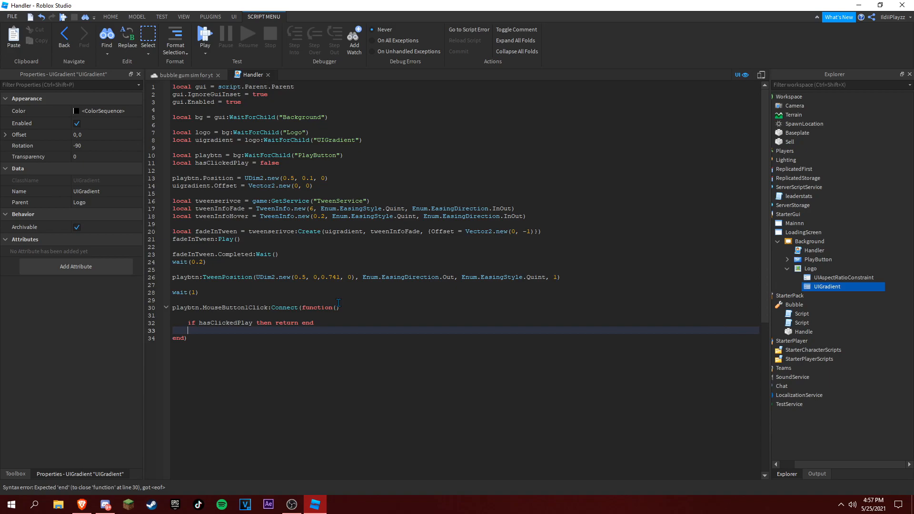
pyautogui.write('hasClickedPlay = ')
pyautogui.write('true')
pyautogui.press('Return')
pyautogui.press('Return')
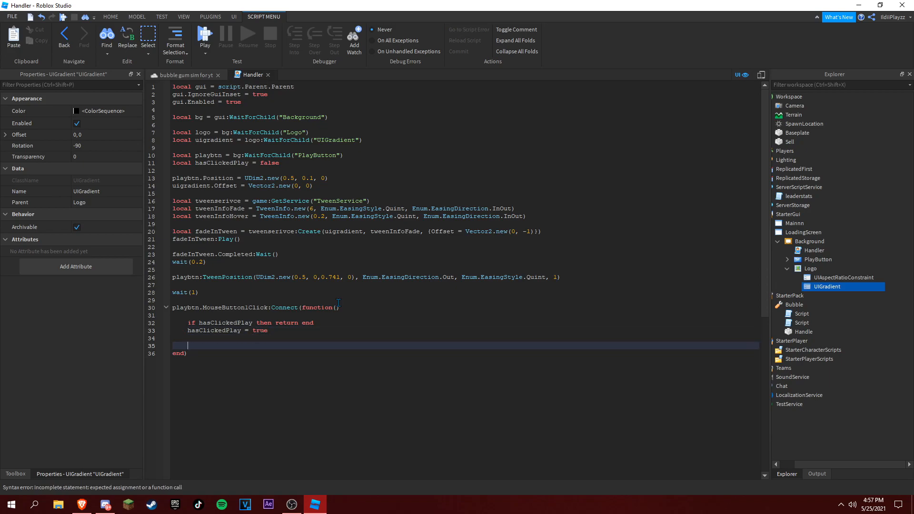
pyautogui.write('bh')
pyautogui.write('ee')
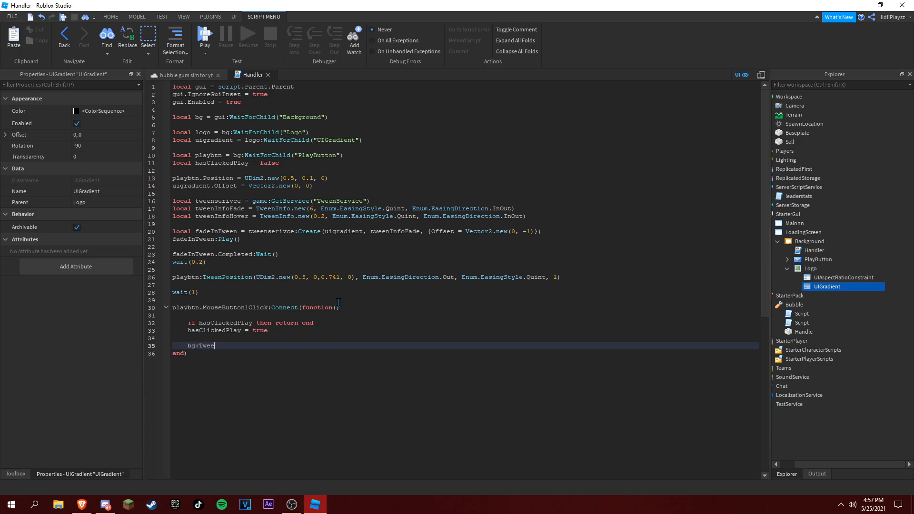
pyautogui.write('mPositi')
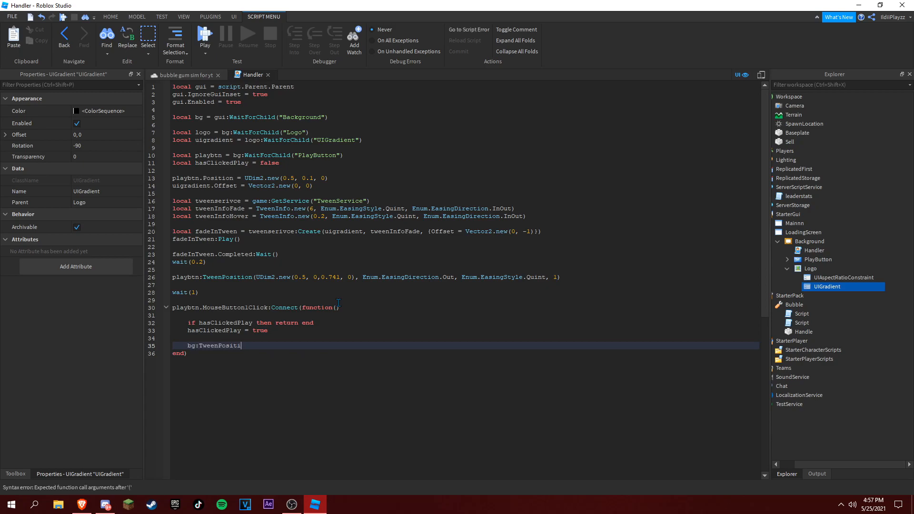
pyautogui.write('on')
pyautogui.write('(UDim2.new(')
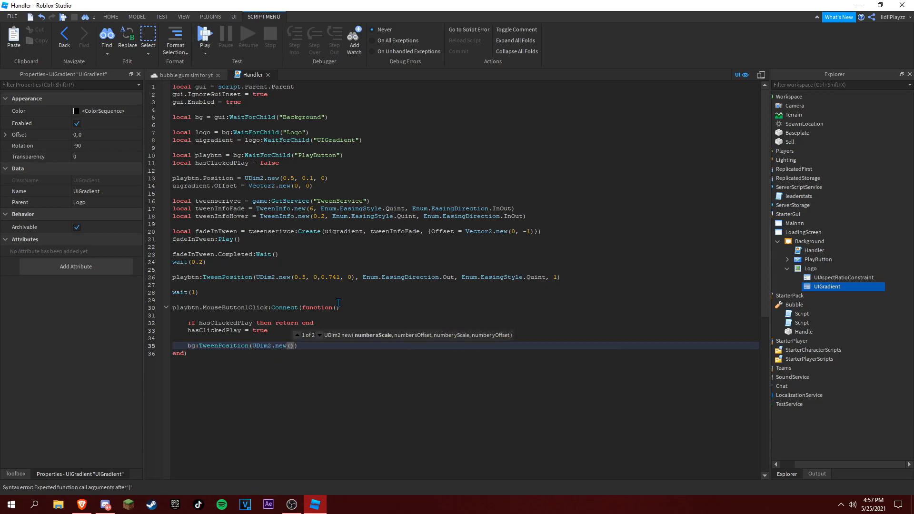
pyautogui.write('0')
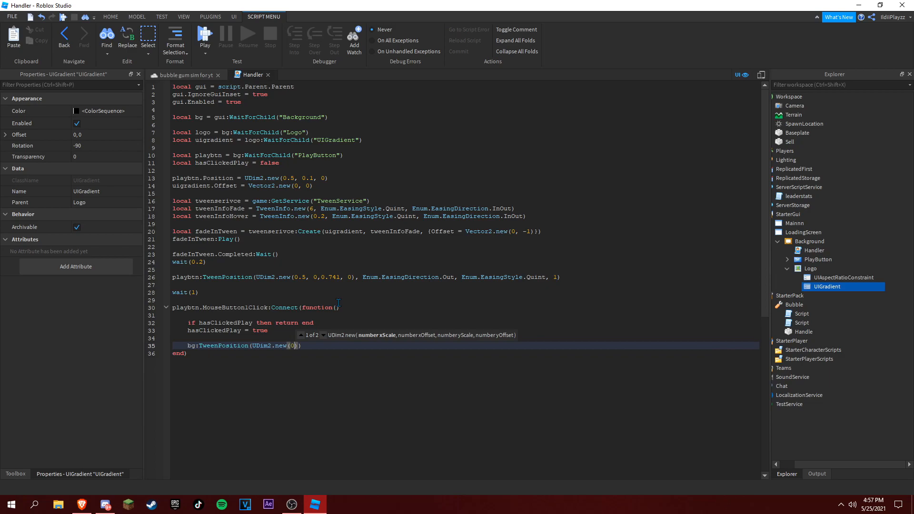
pyautogui.write('.5, 0')
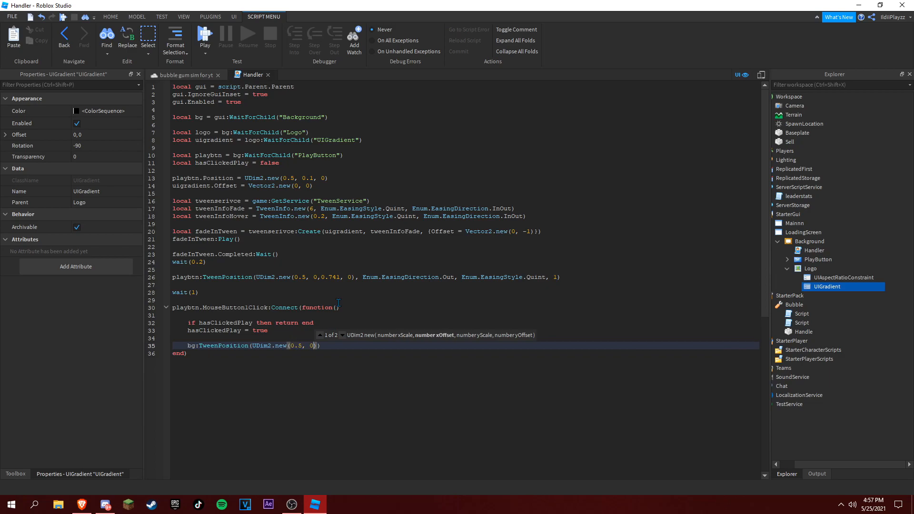
pyautogui.write(', ')
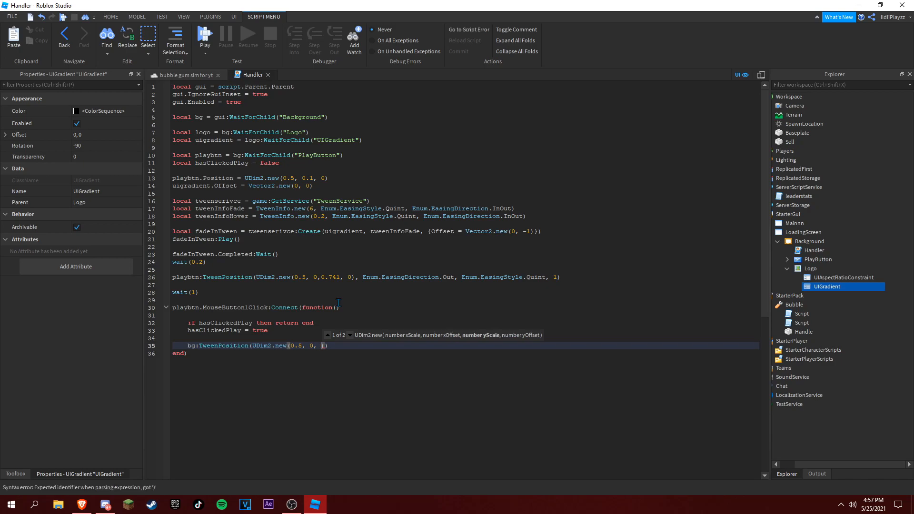
pyautogui.write('-0.5')
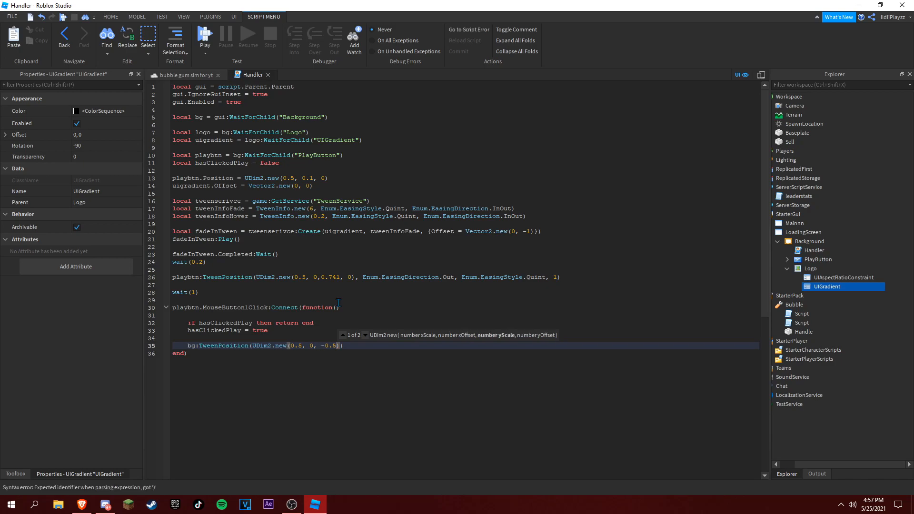
pyautogui.write(', ')
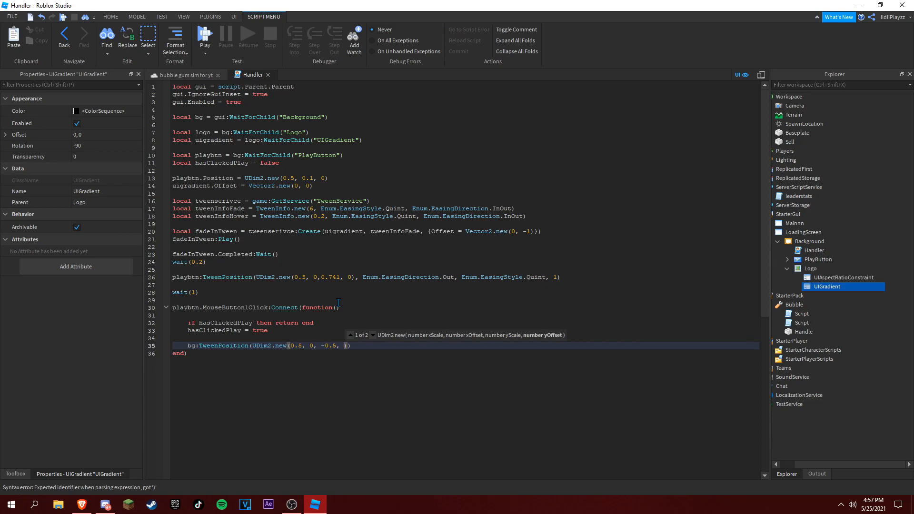
pyautogui.write('0')
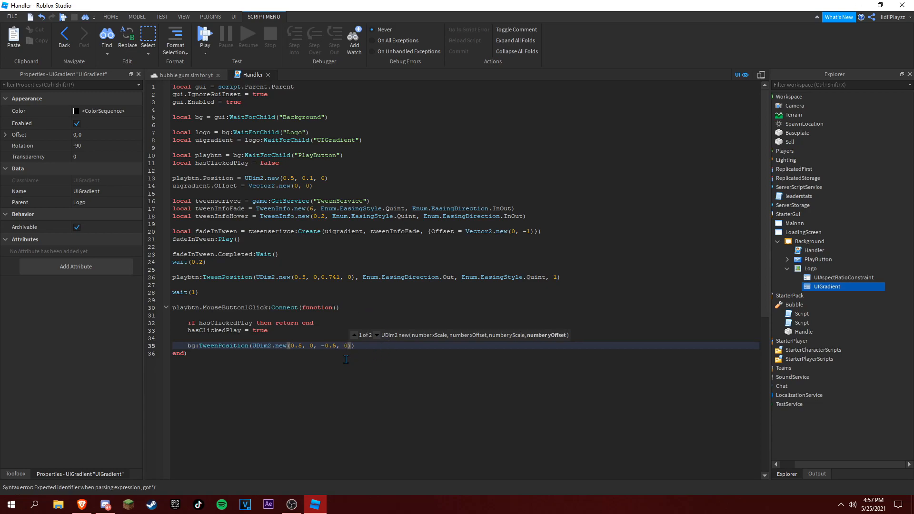
pyautogui.press('Right')
pyautogui.write(',')
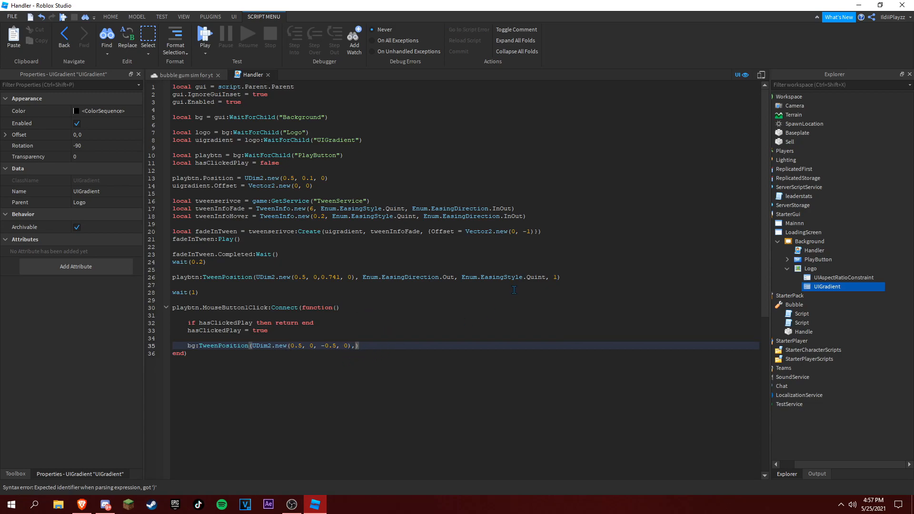
pyautogui.write(' Enum')
pyautogui.write('.easi')
pyautogui.press('Tab')
pyautogui.write('.')
pyautogui.press('Tab')
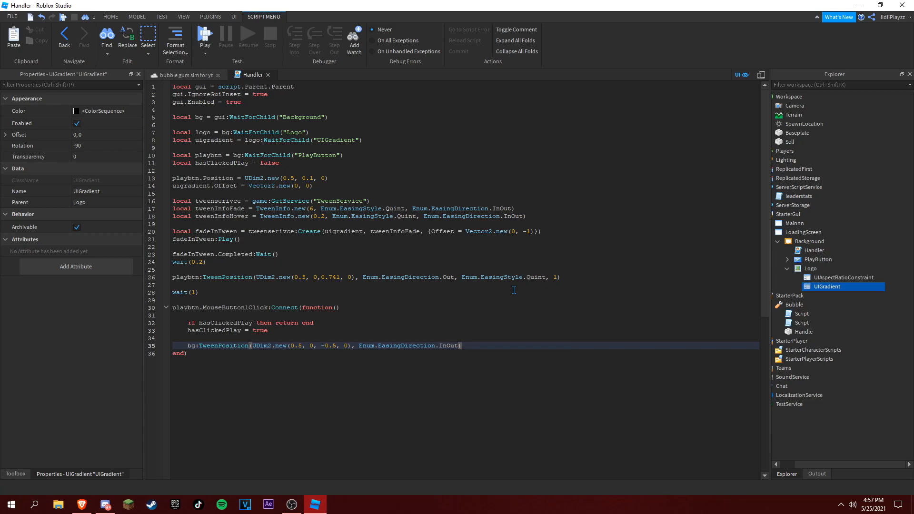
pyautogui.write(', Enum')
pyautogui.write('.easi')
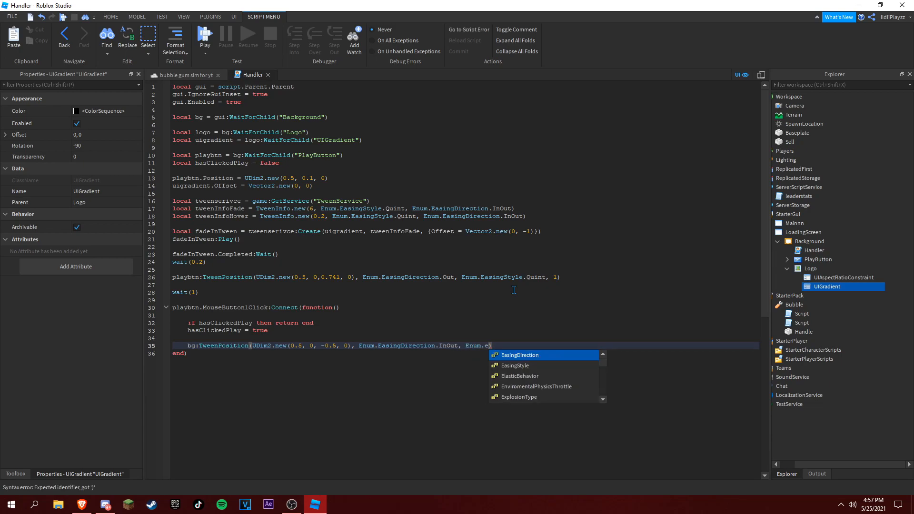
pyautogui.click(518, 365)
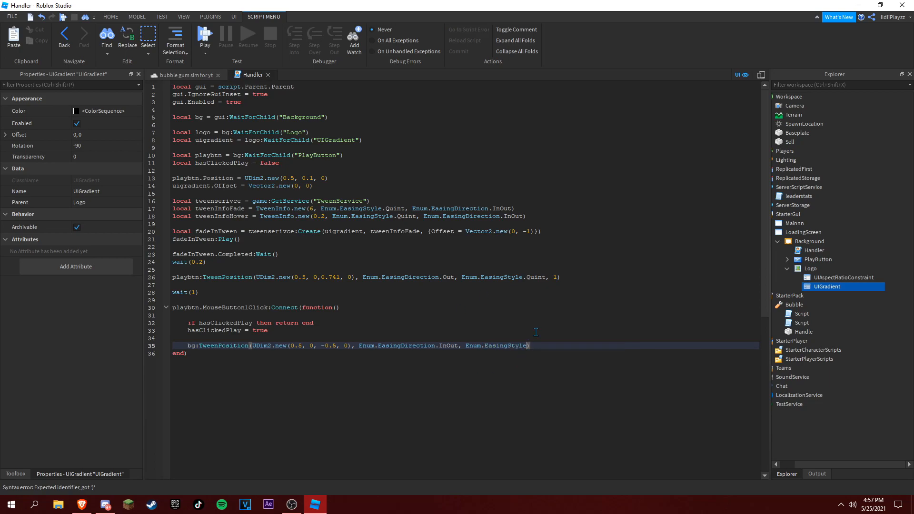
pyautogui.write('.qu')
pyautogui.press('Return')
pyautogui.write(', 5')
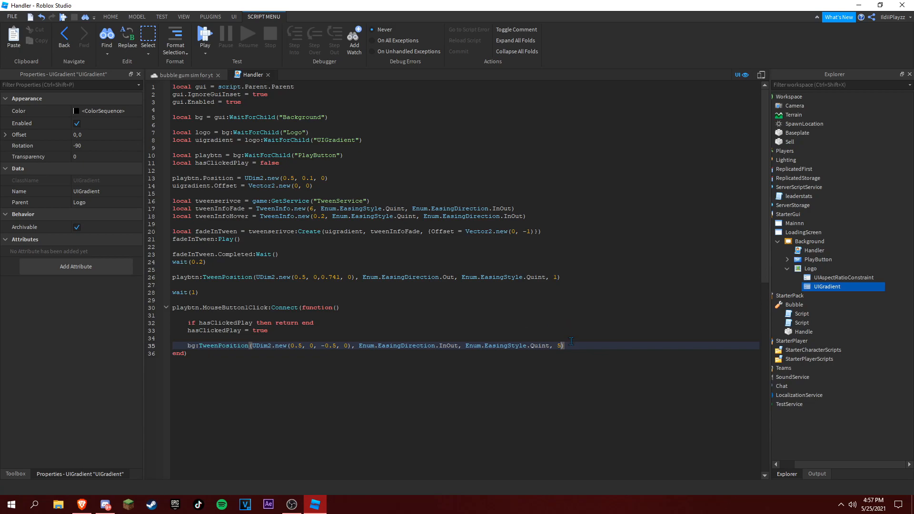
# After the background tween add wait(5) and bg.Parent:Destroy() to remove the loading GUI
pyautogui.press('End')
pyautogui.press('Return')
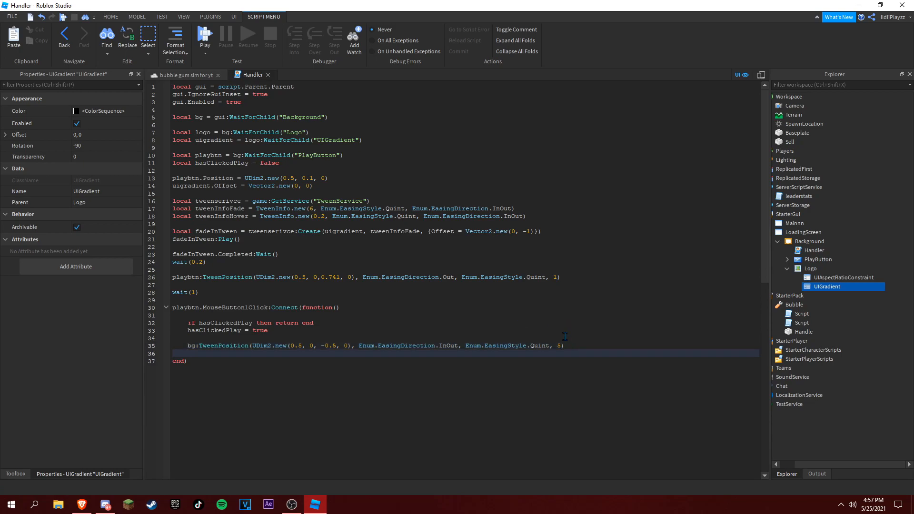
pyautogui.press('Return')
pyautogui.write('wait(5')
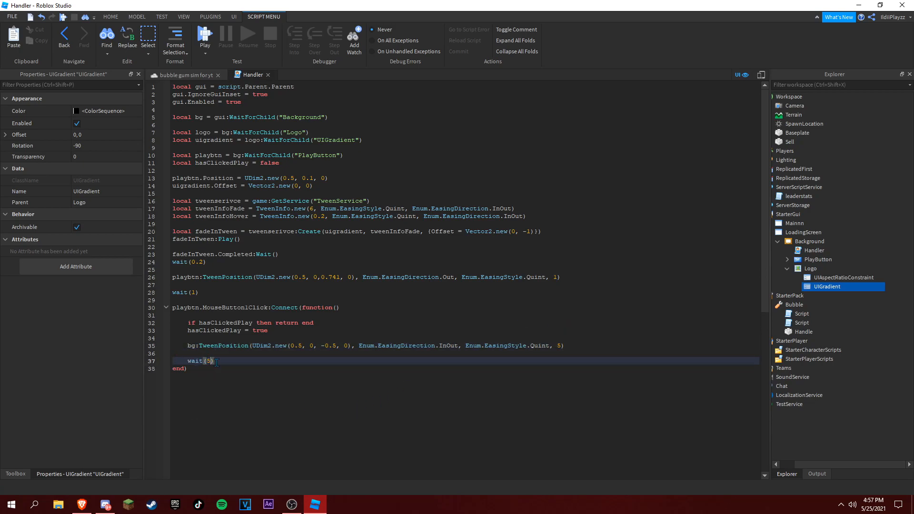
pyautogui.press('Return')
pyautogui.press('Return')
pyautogui.write('b')
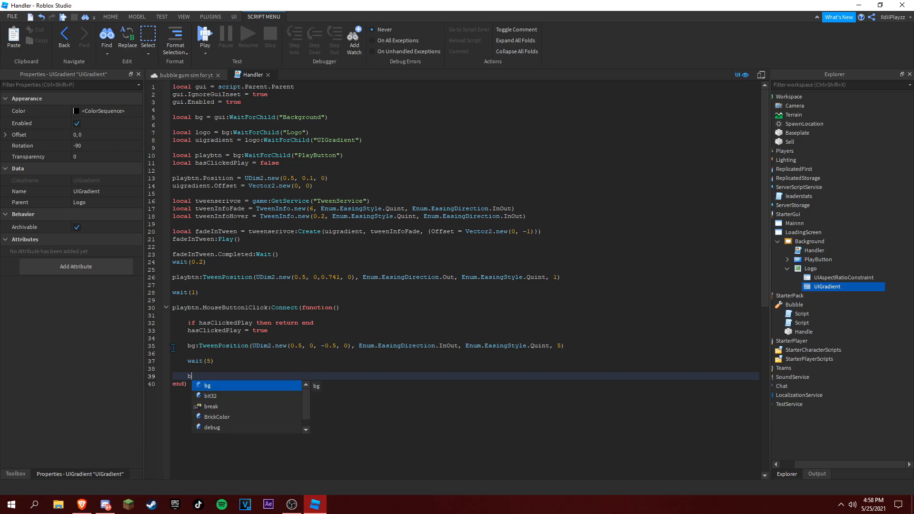
pyautogui.write('g.Parent:')
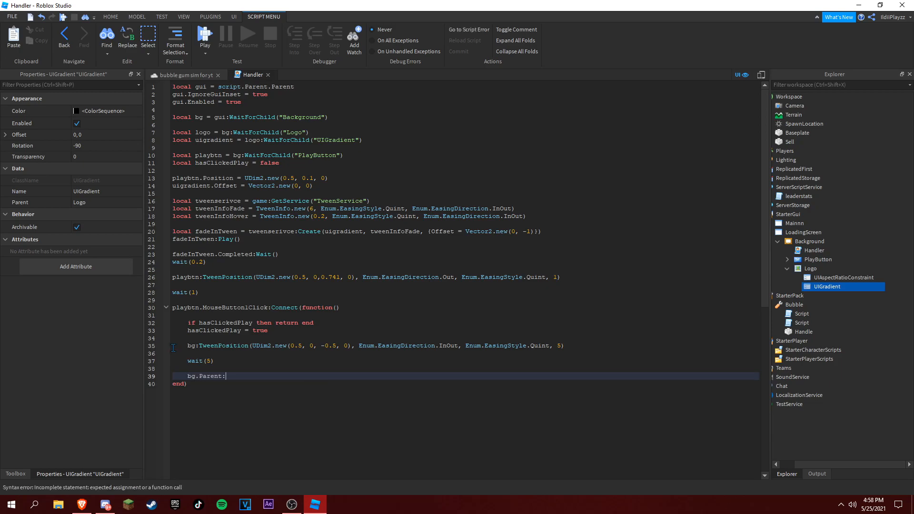
pyautogui.write('Des')
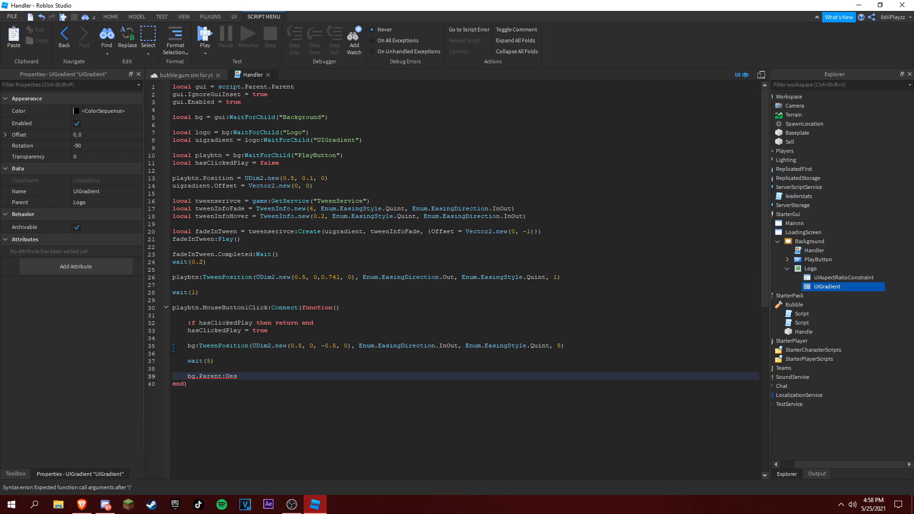
pyautogui.write('troy()')
pyautogui.click(175, 74)
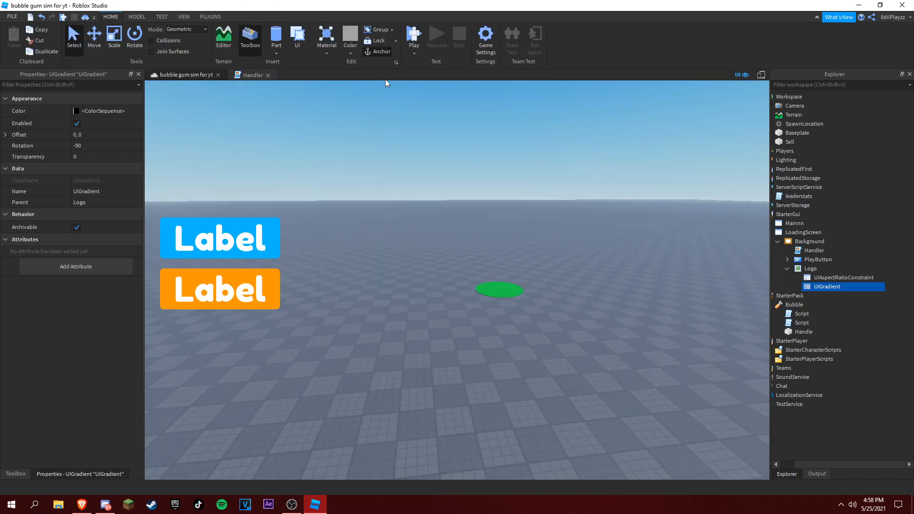
pyautogui.click(413, 34)
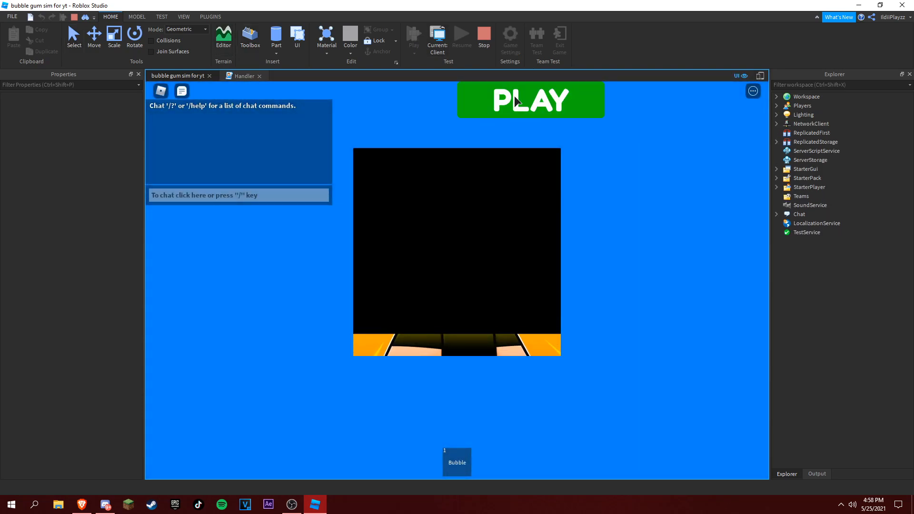
pyautogui.click(817, 474)
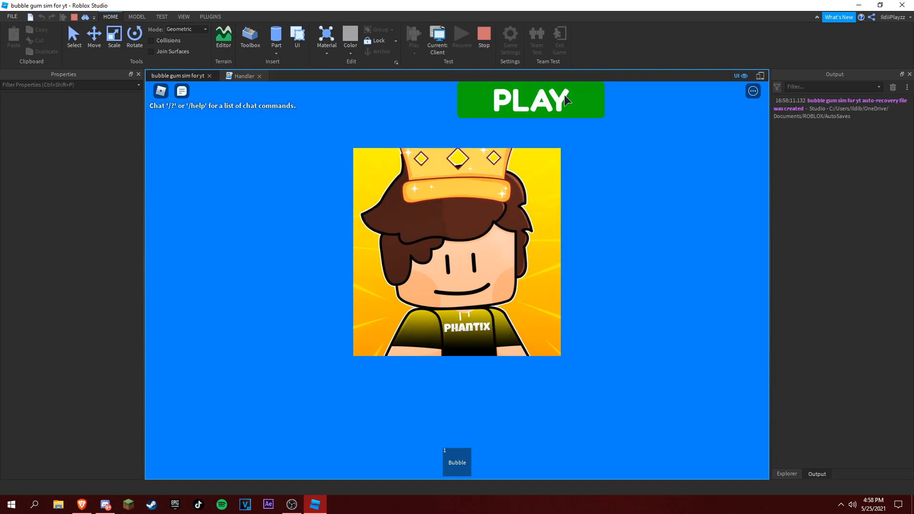
pyautogui.moveTo(568, 100); pyautogui.dragTo(557, 395)
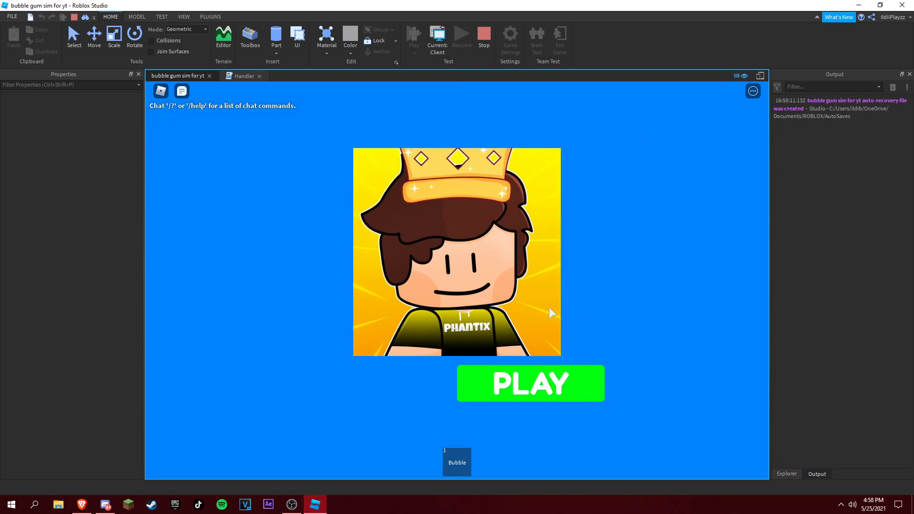
pyautogui.click(557, 395)
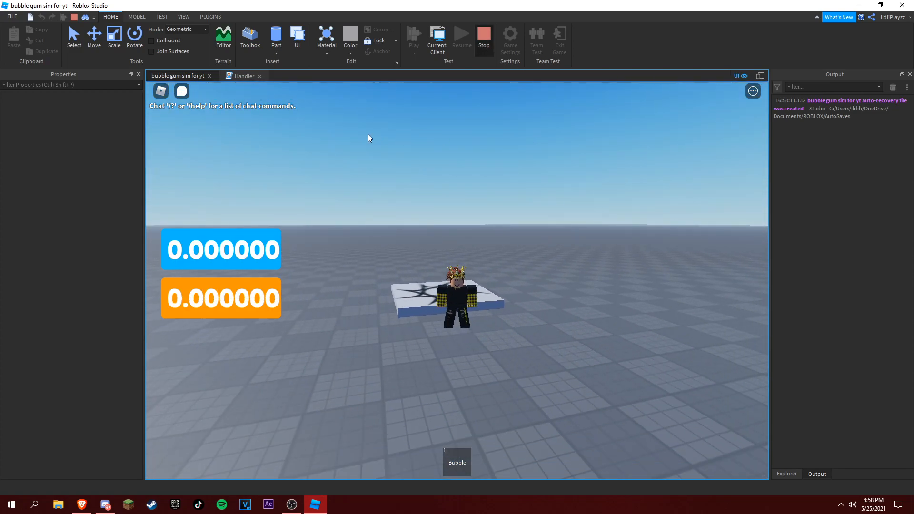
pyautogui.click(484, 36)
pyautogui.click(244, 77)
pyautogui.click(178, 76)
# Set PlayButton's Position X scale to 0.5 to centre it horizontally
pyautogui.click(787, 474)
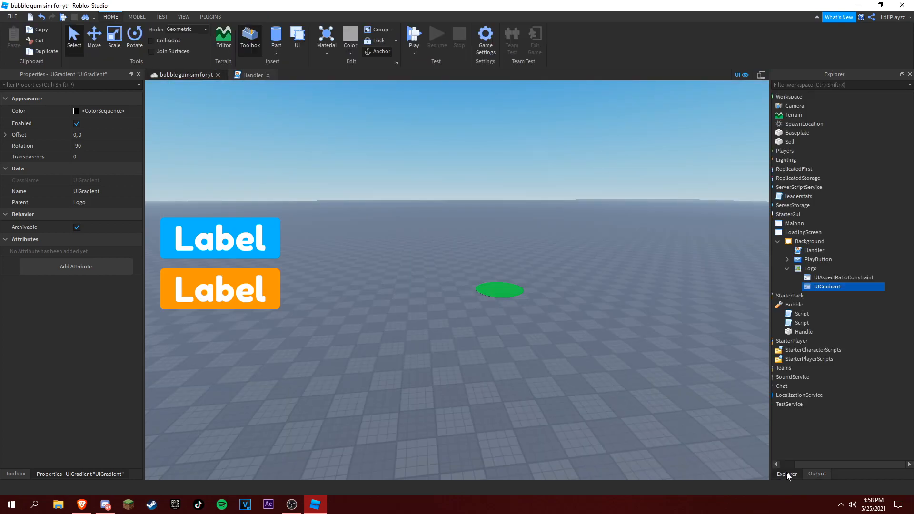
pyautogui.click(814, 260)
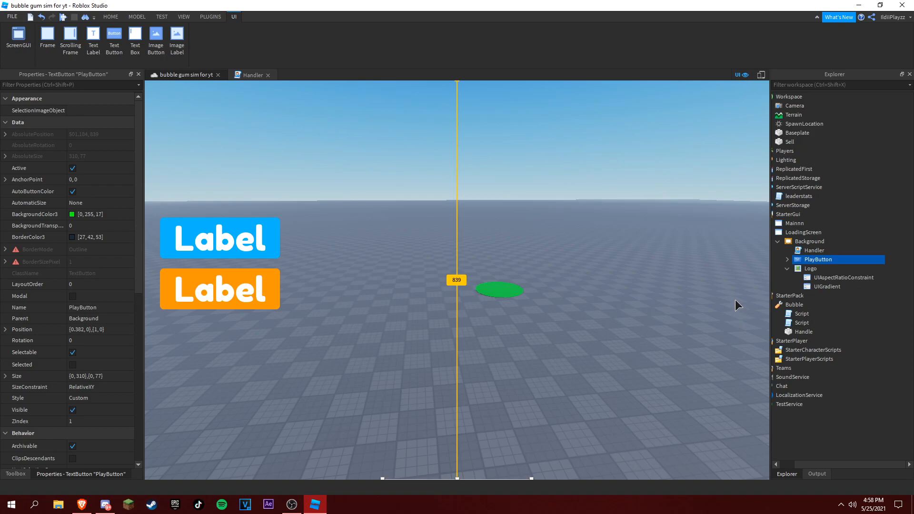
pyautogui.click(89, 329)
pyautogui.doubleClick(77, 329)
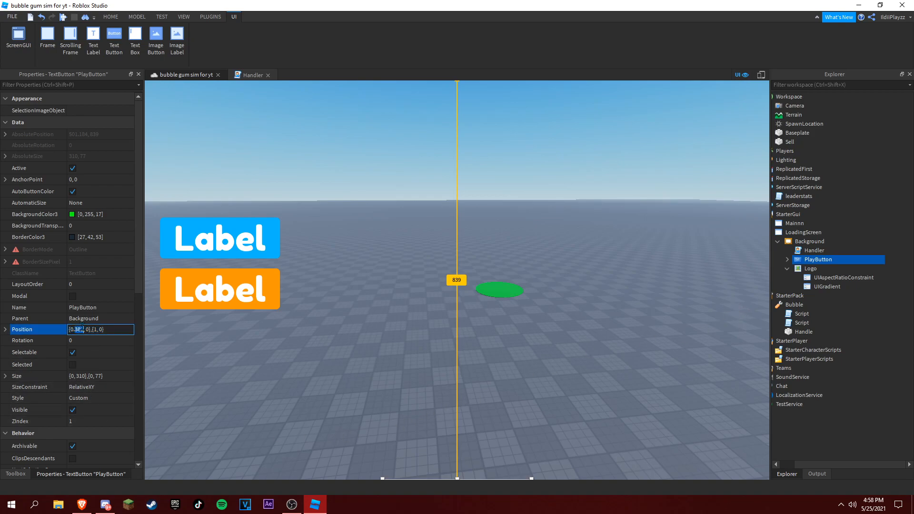
pyautogui.write('0.5')
pyautogui.press('Return')
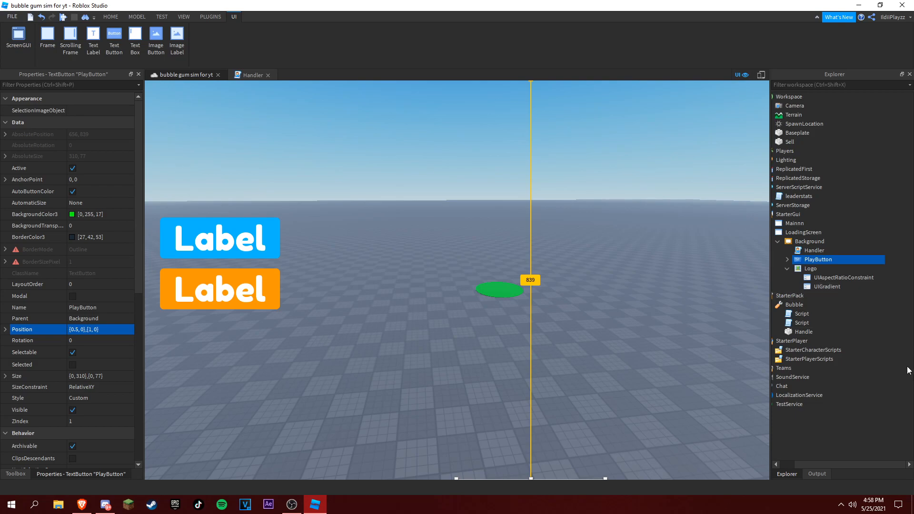
# Insert a UIAspectRatioConstraint into PlayButton
pyautogui.click(841, 260)
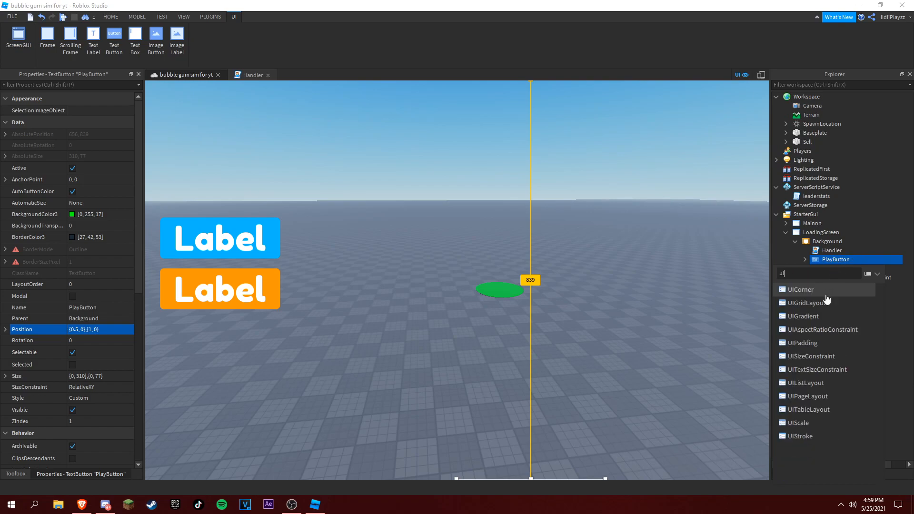
pyautogui.click(834, 316)
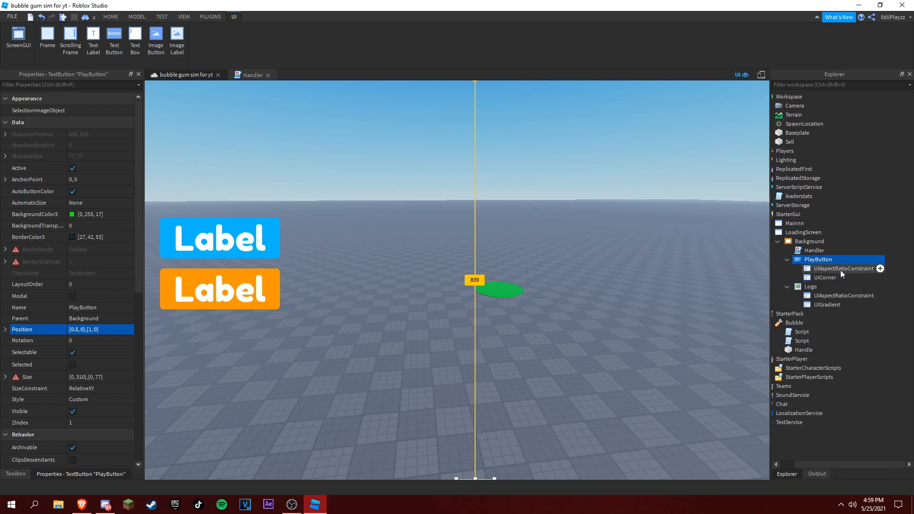
pyautogui.click(111, 16)
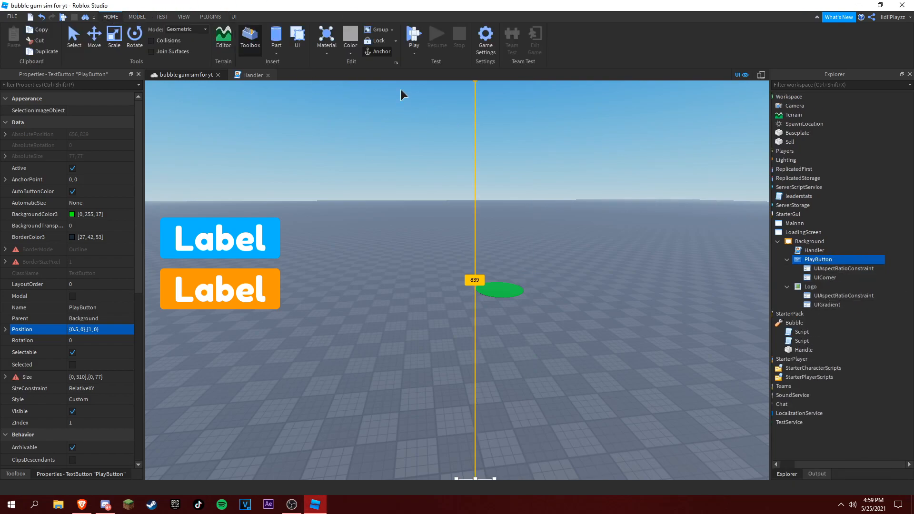
# Start a playtest, dismiss the loading screen with PLAY and equip the Bubble tool
pyautogui.click(417, 34)
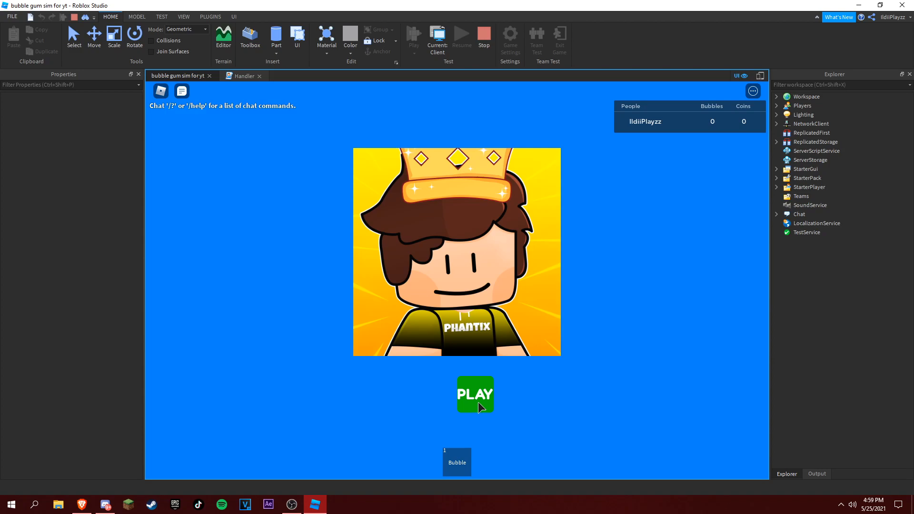
pyautogui.click(481, 406)
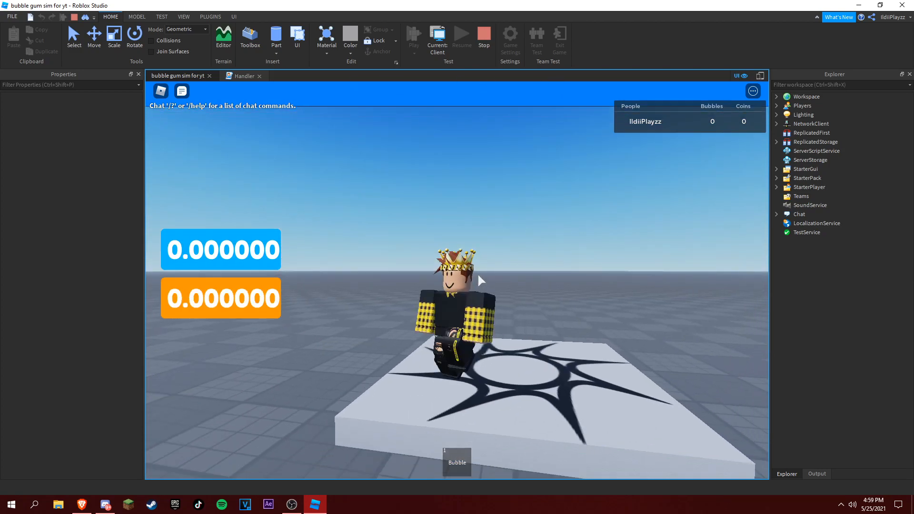
pyautogui.press('1')
pyautogui.click(491, 287)
# Blow bubbles repeatedly until the Bubbles counter reaches 15
pyautogui.click(472, 286)
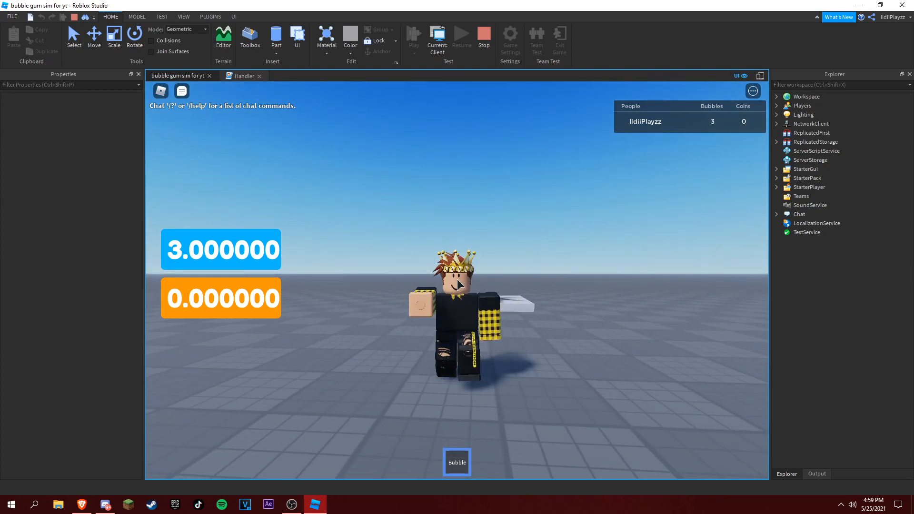
pyautogui.moveTo(457, 282); pyautogui.dragTo(529, 272, button='right')
pyautogui.click(529, 272)
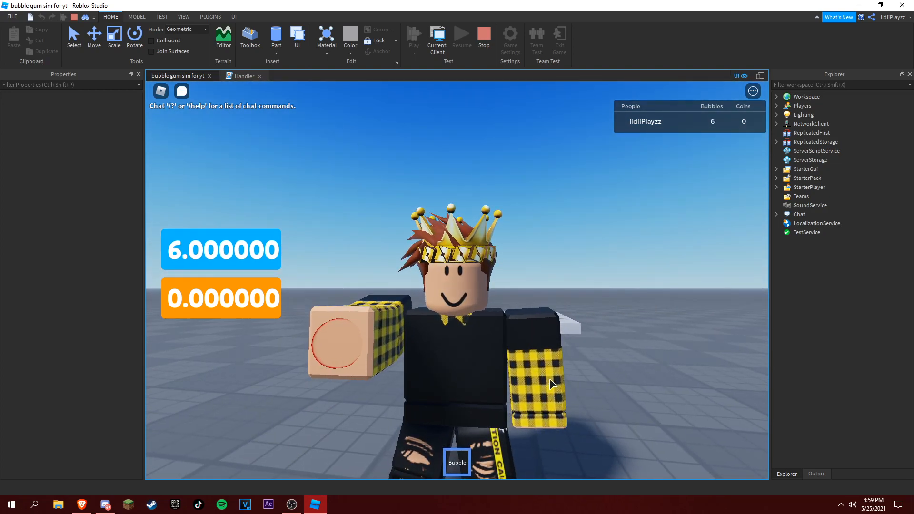
pyautogui.click(564, 389)
pyautogui.click(564, 389)
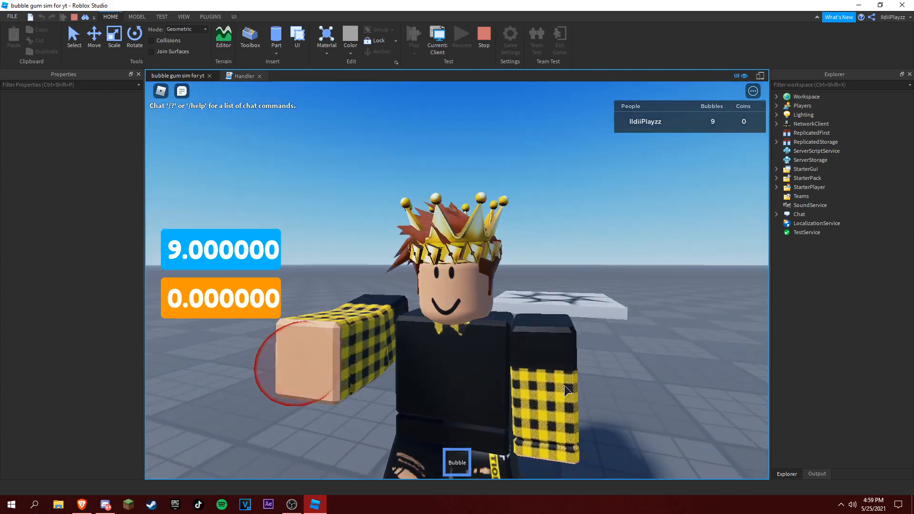
pyautogui.click(565, 389)
pyautogui.click(564, 389)
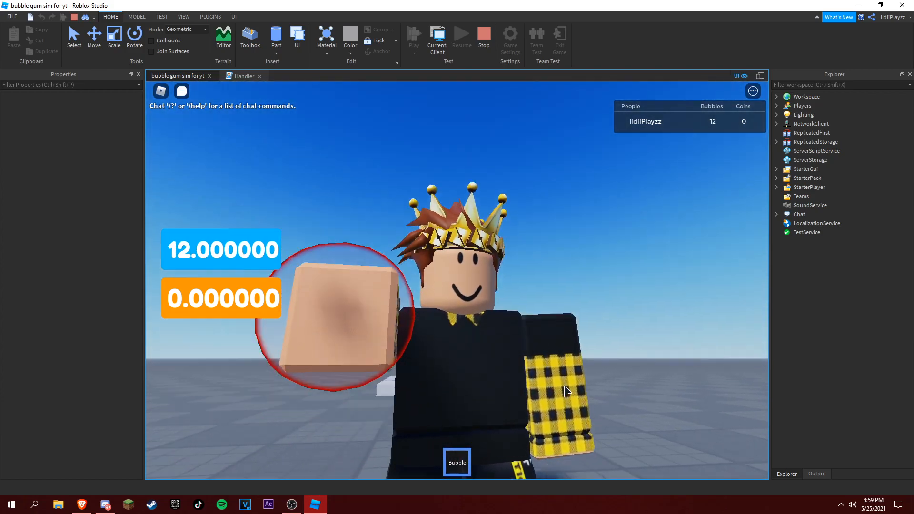
pyautogui.click(565, 388)
pyautogui.click(564, 392)
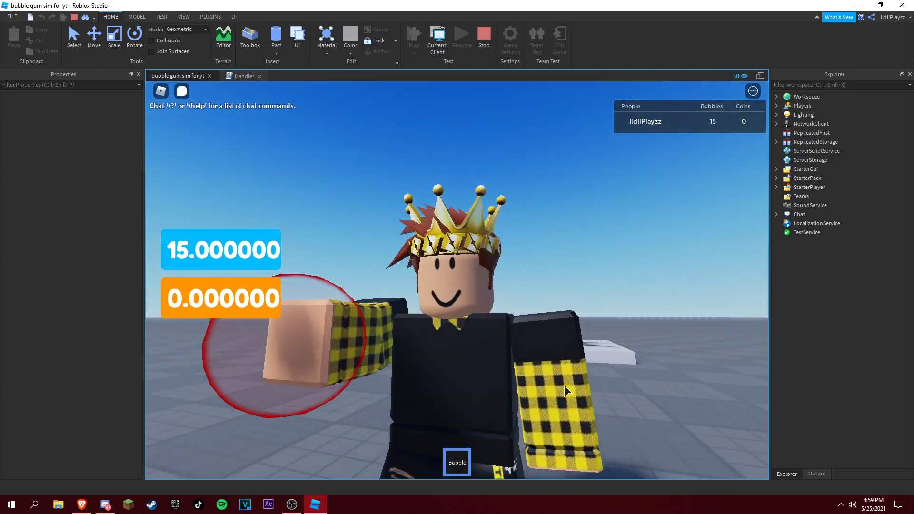
pyautogui.click(564, 389)
pyautogui.moveTo(565, 389); pyautogui.dragTo(303, 443, button='right')
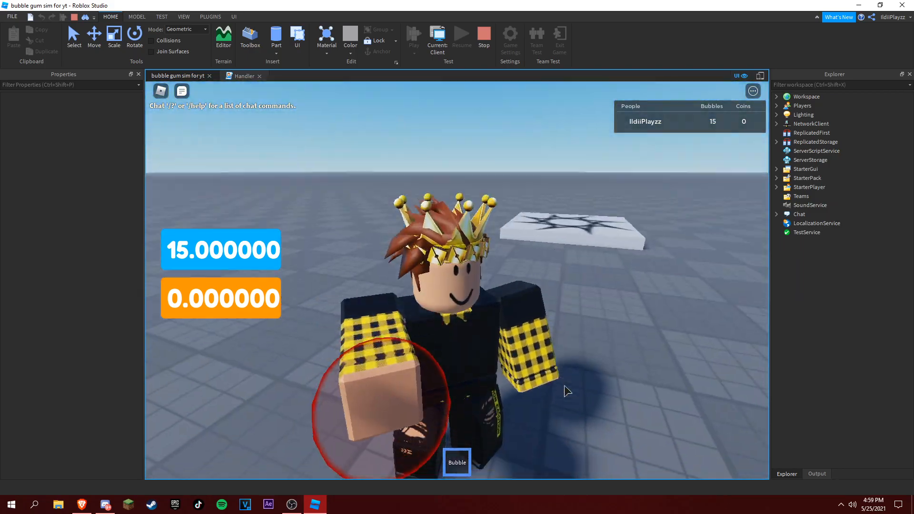